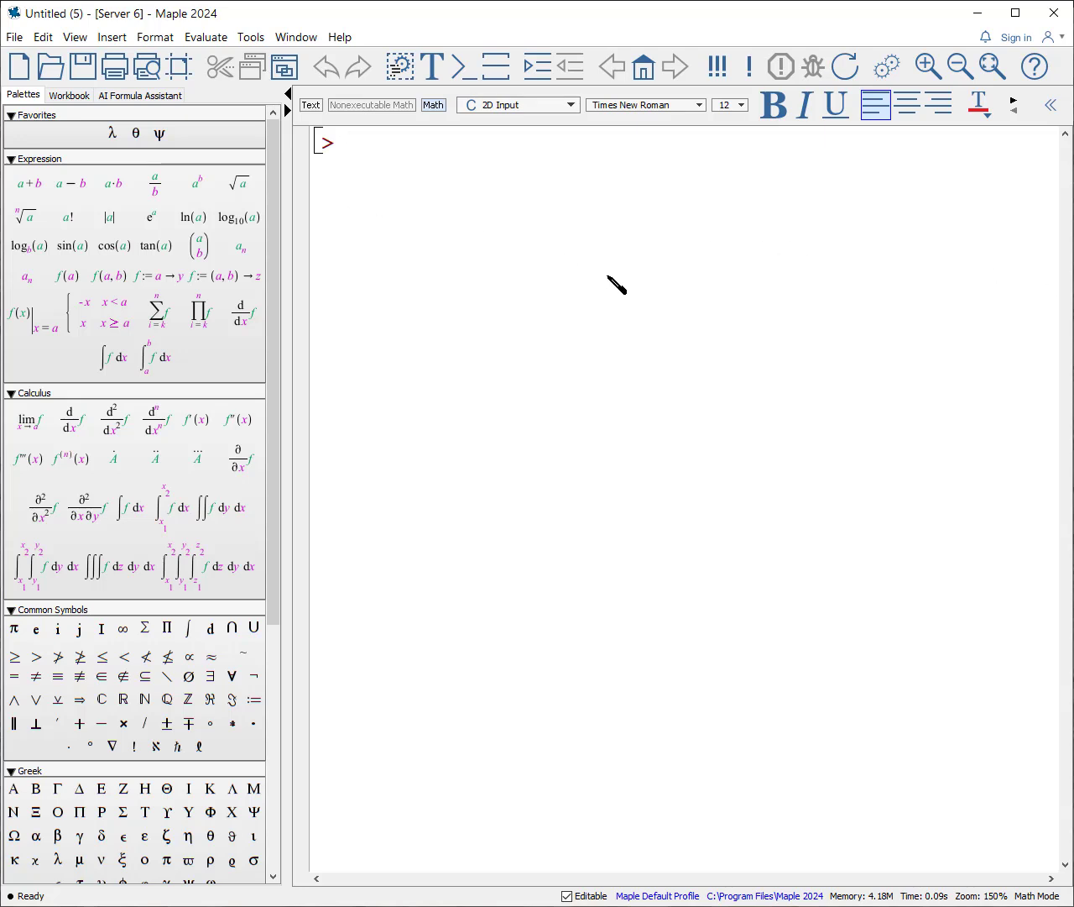
# Step: Run restart; and add the text heading 'Sequences, lists, sets' followed by a new math prompt
pyautogui.write('resta')
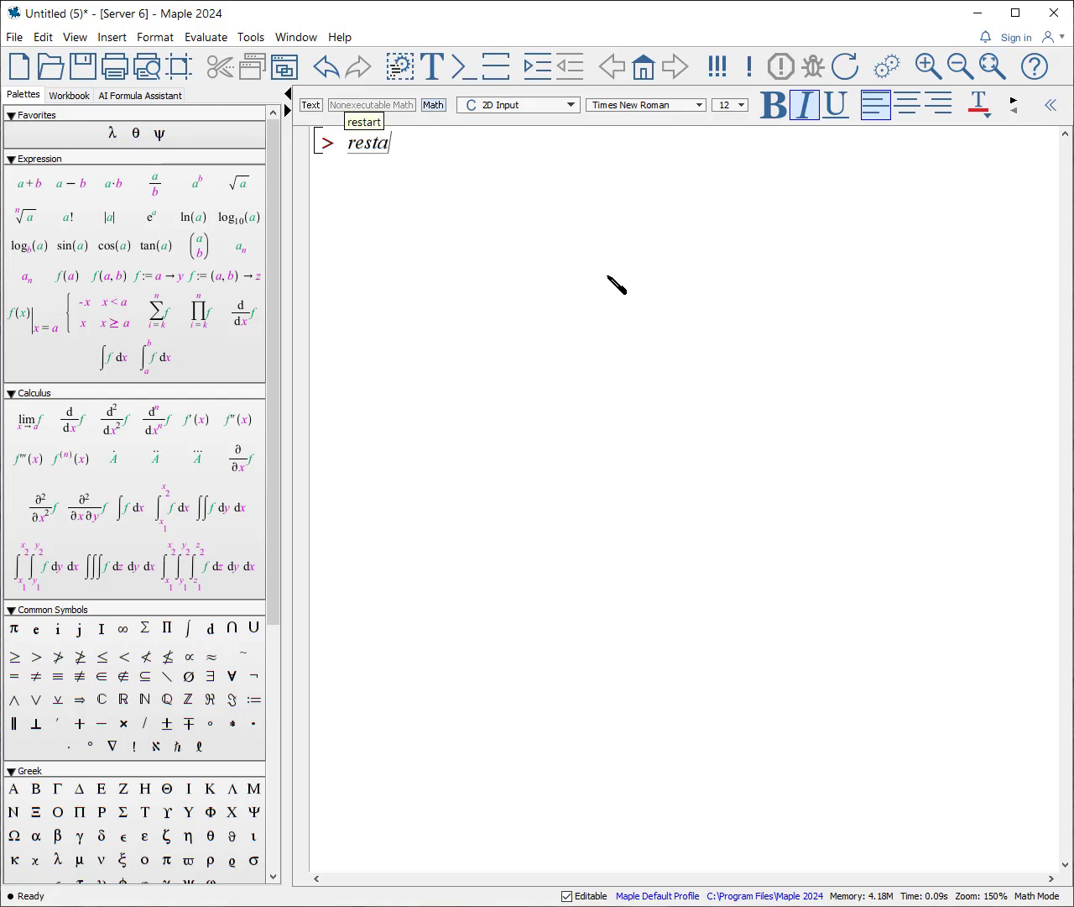
pyautogui.write('rt;')
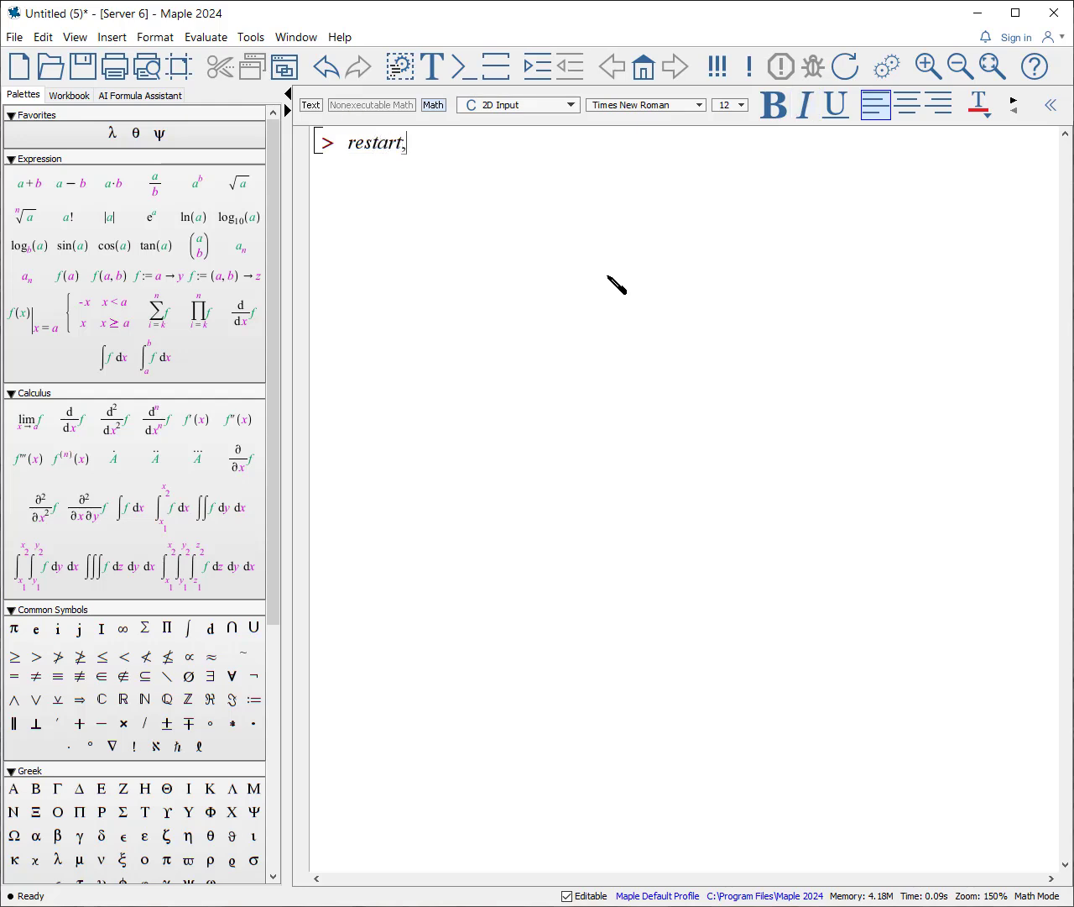
pyautogui.press('Return')
pyautogui.click(436, 69)
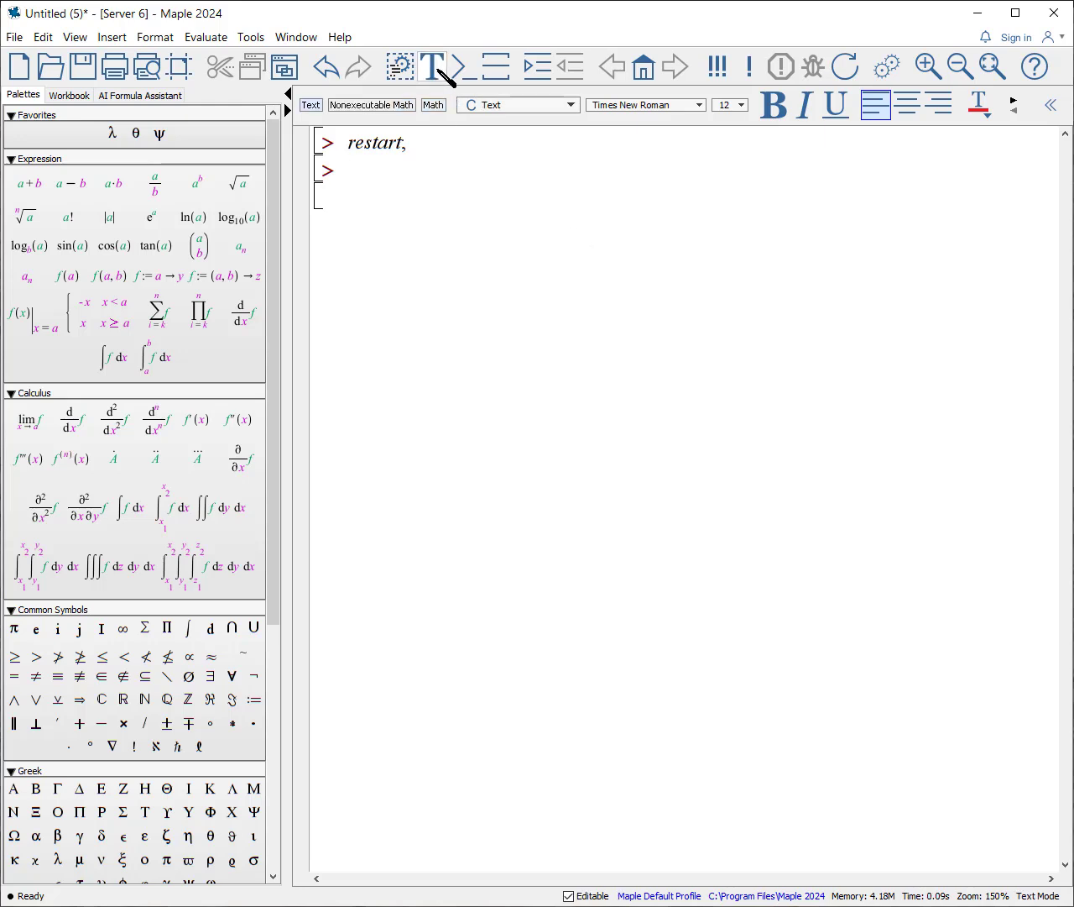
pyautogui.write('Seq')
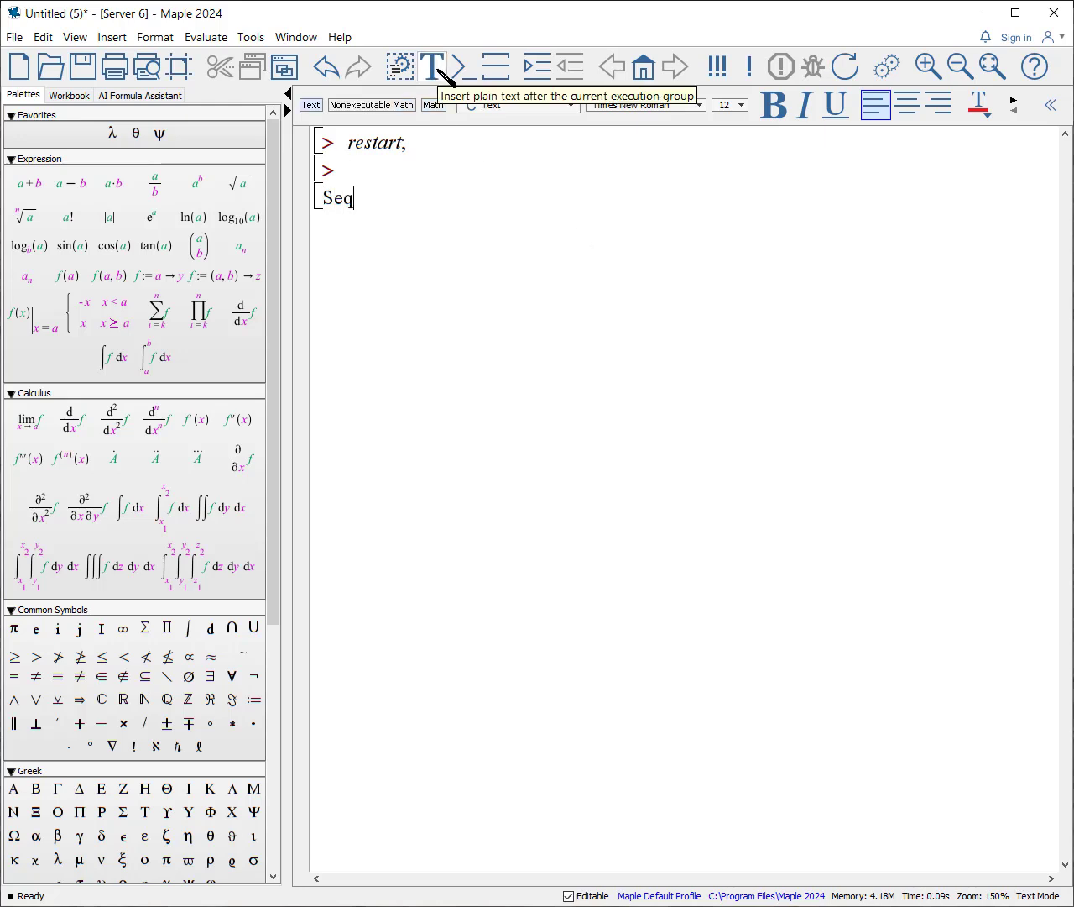
pyautogui.write('uences, lists, sets')
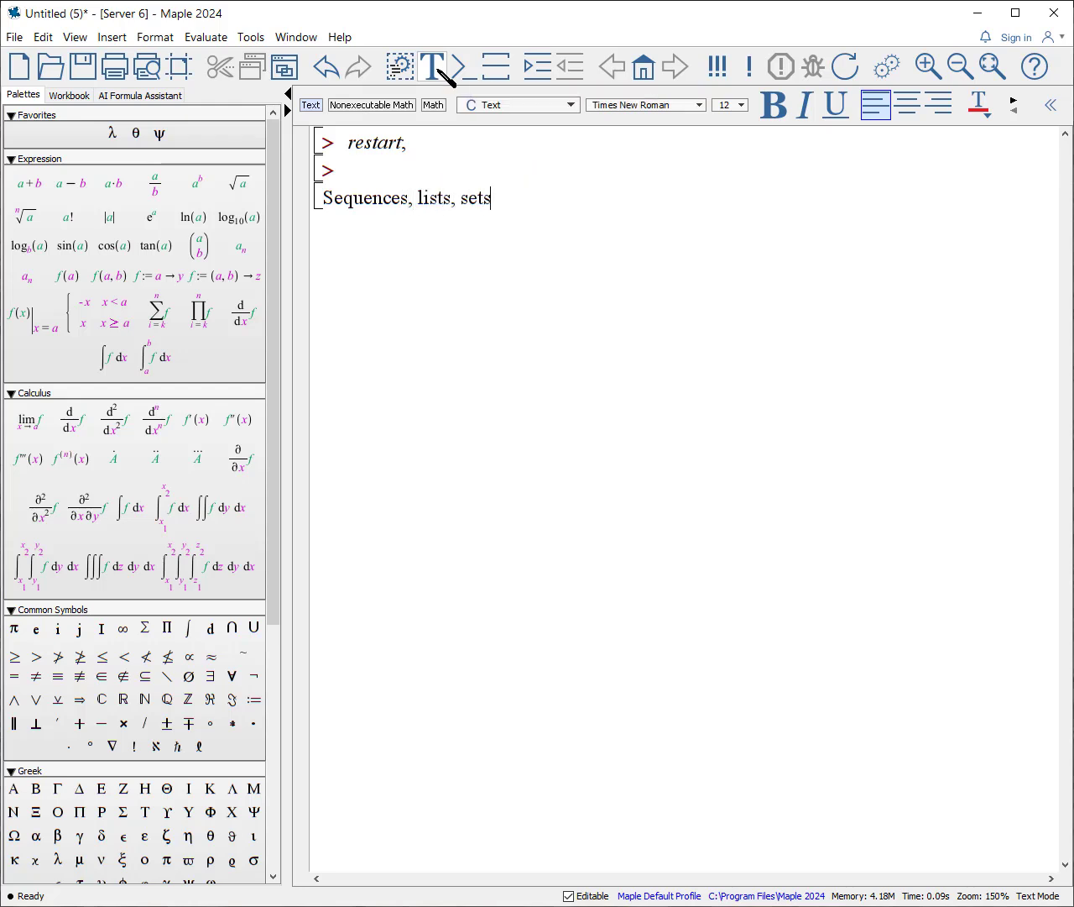
pyautogui.click(459, 73)
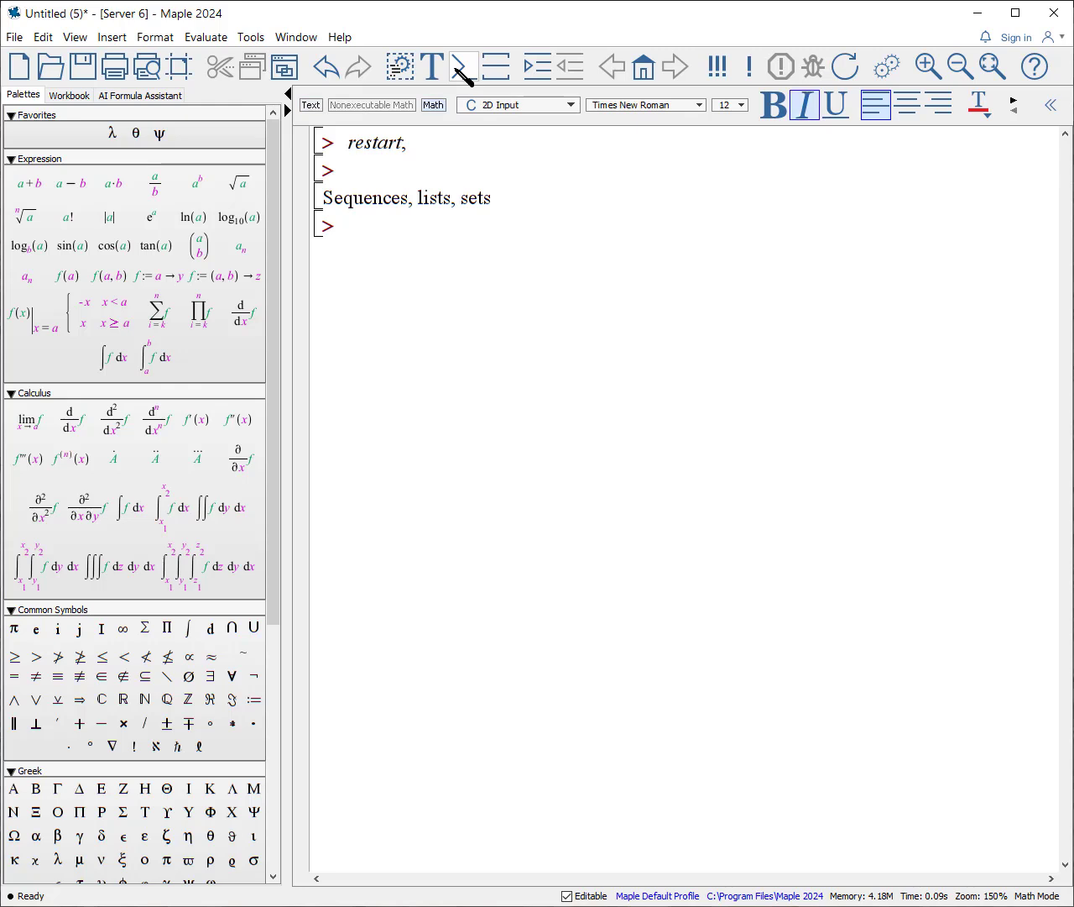
# Step: Define sequence1 := alpha, beta, "A string", exp(x), 3.8, a, b, a, b and seq2 := sequence1, sequence1
pyautogui.write('sequence1:= alpha, ')
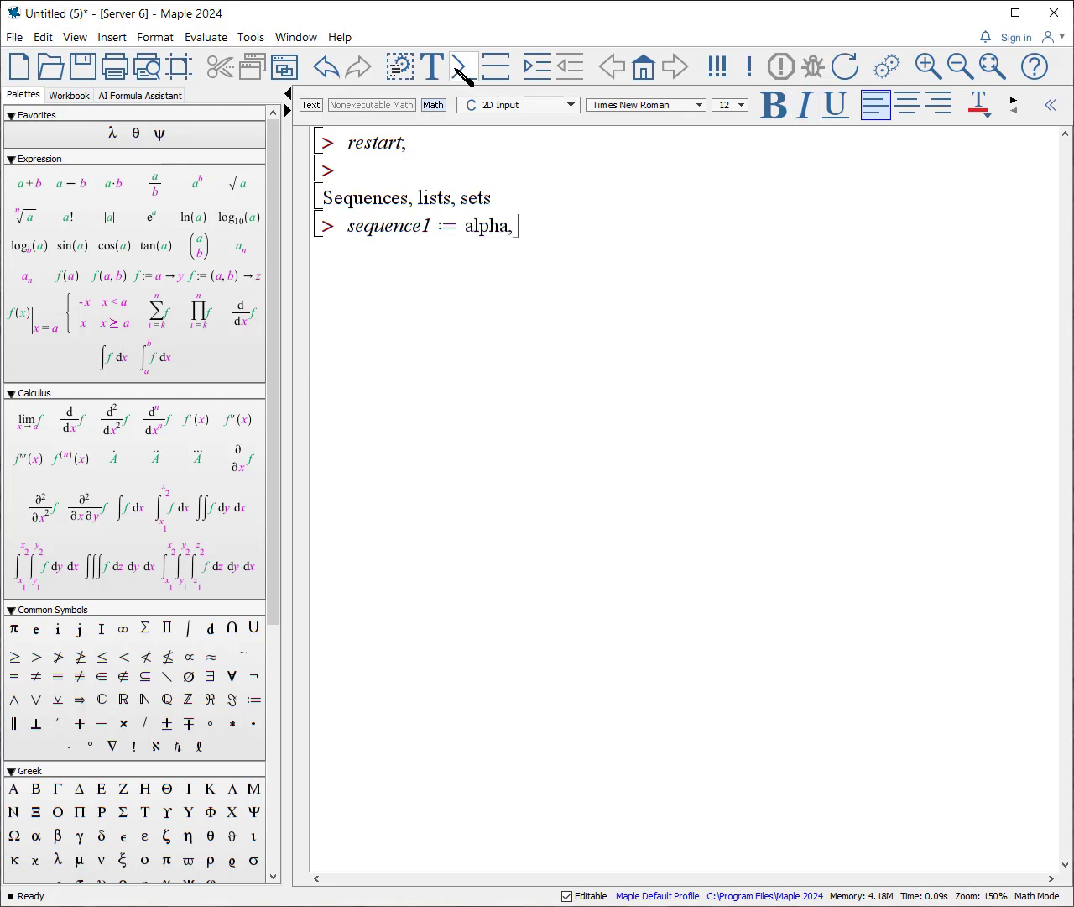
pyautogui.write('beta, "A string", exp(x')
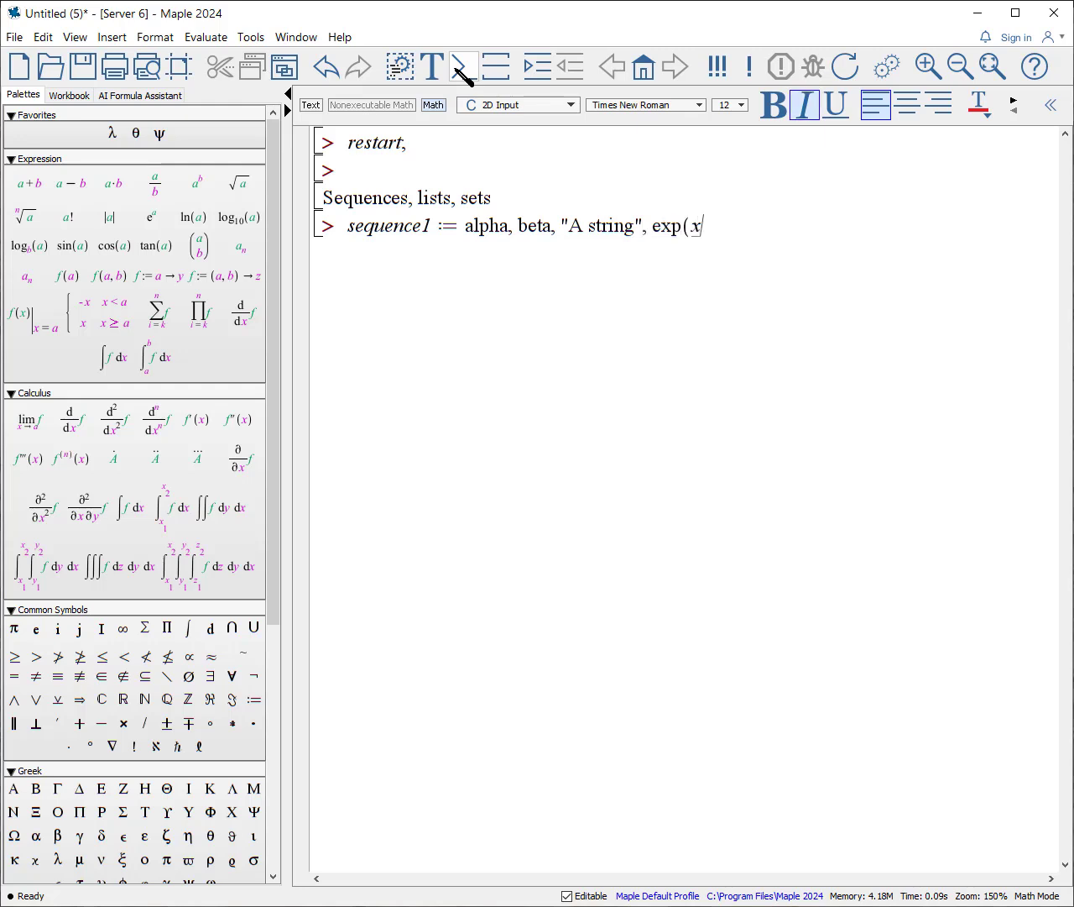
pyautogui.write('), 3.8')
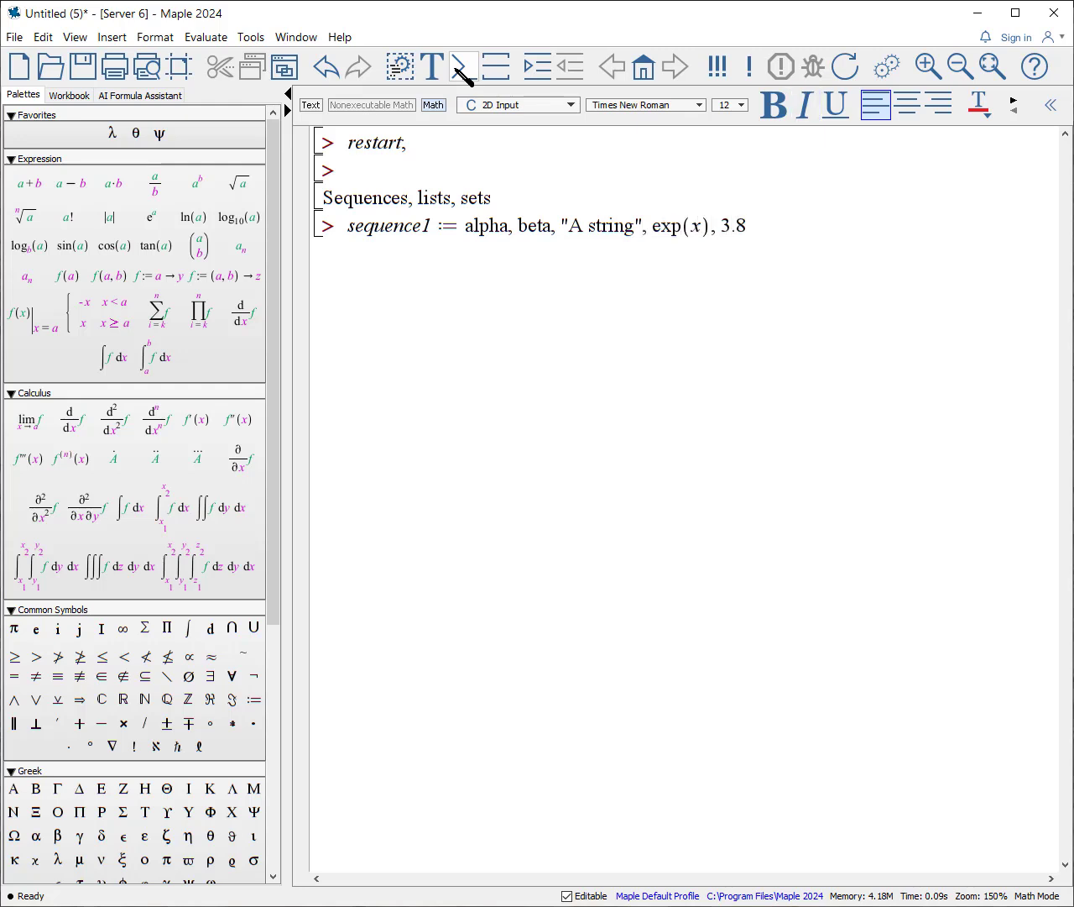
pyautogui.write(', a, b,')
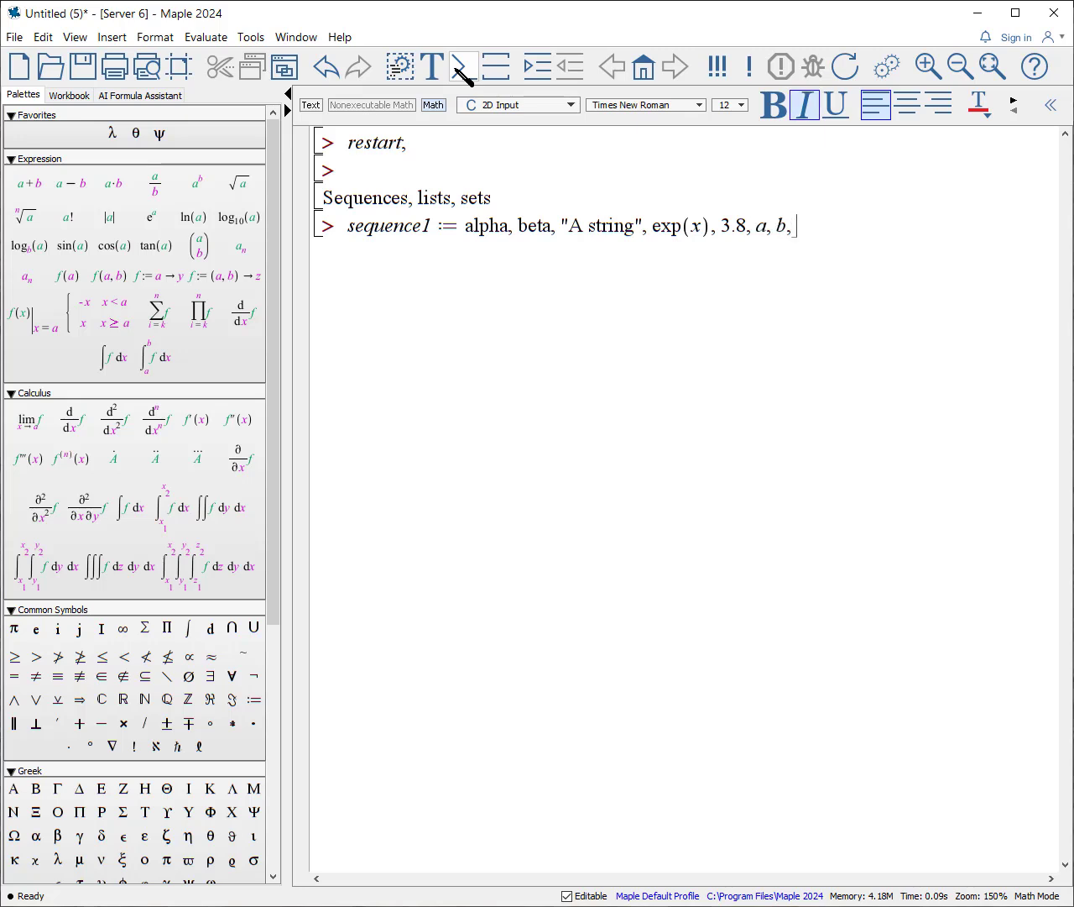
pyautogui.write(' a, b')
pyautogui.press('Return')
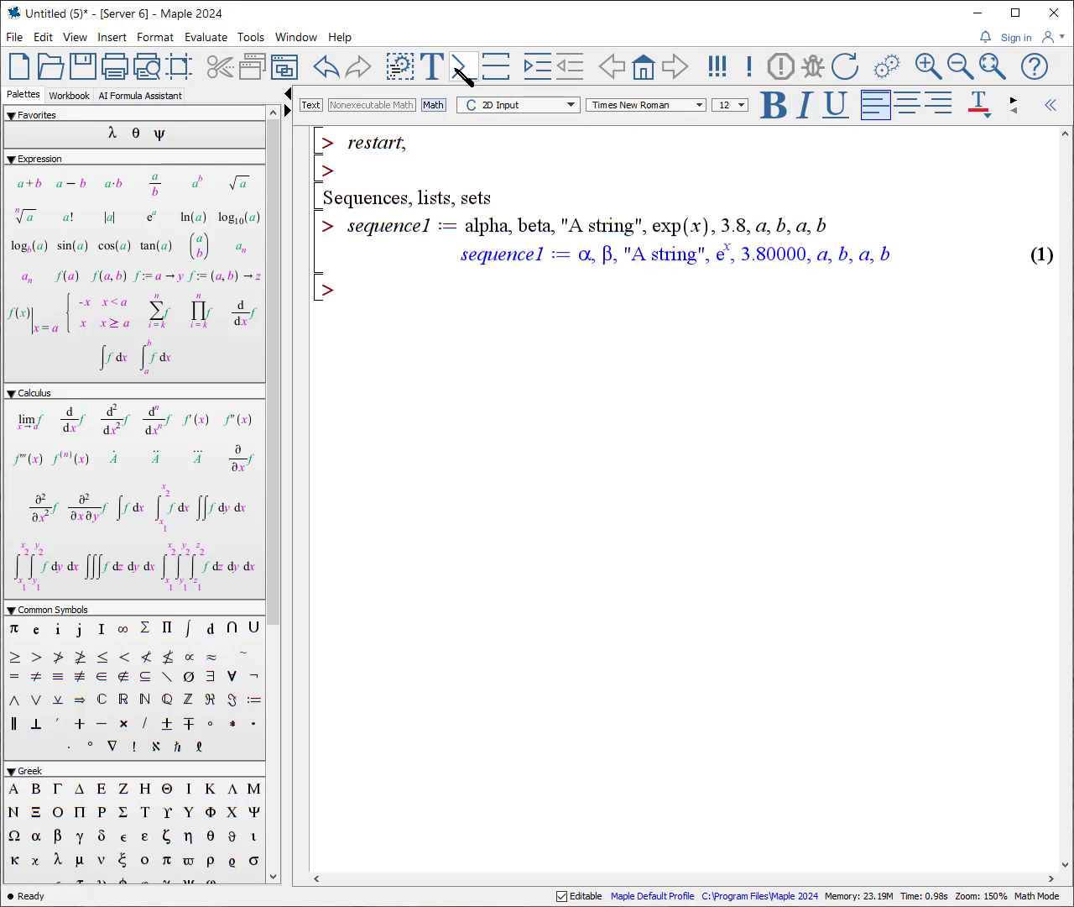
pyautogui.click(462, 69)
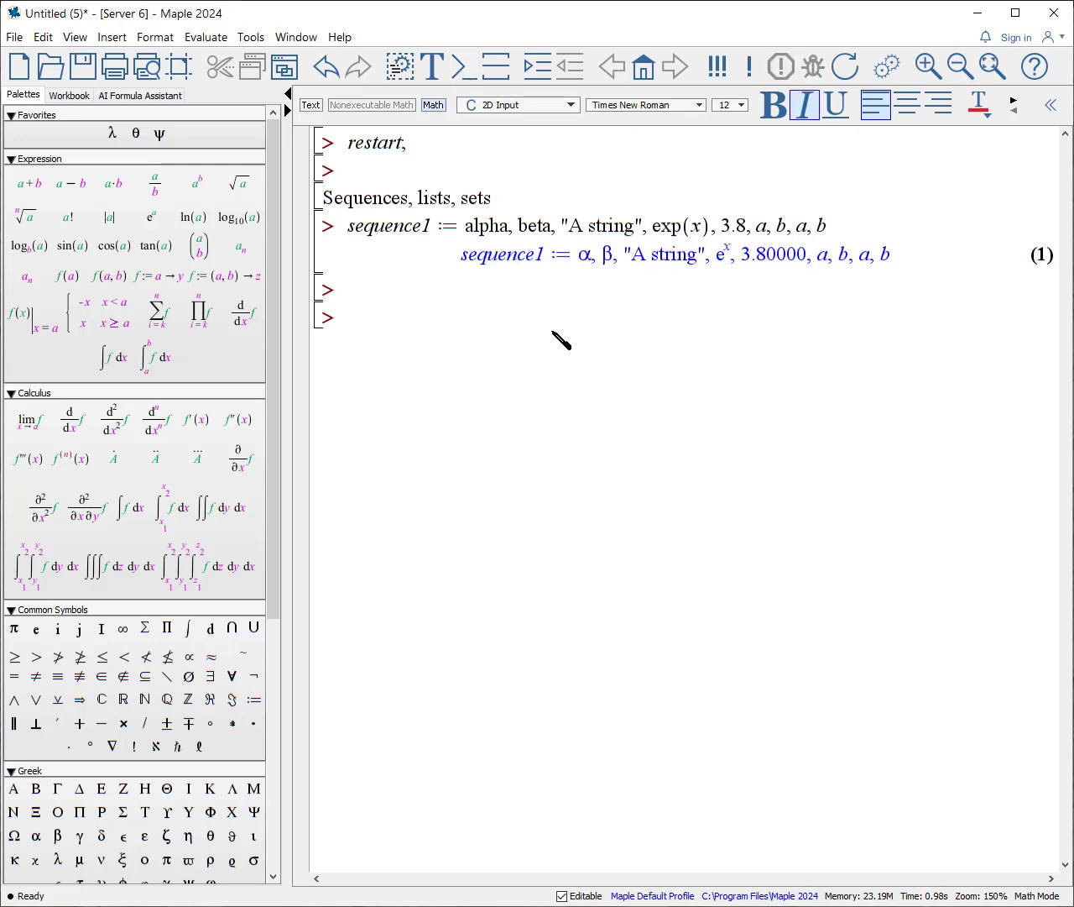
pyautogui.write('seq2 :=sequ')
pyautogui.hotkey('ctrl', 'space')
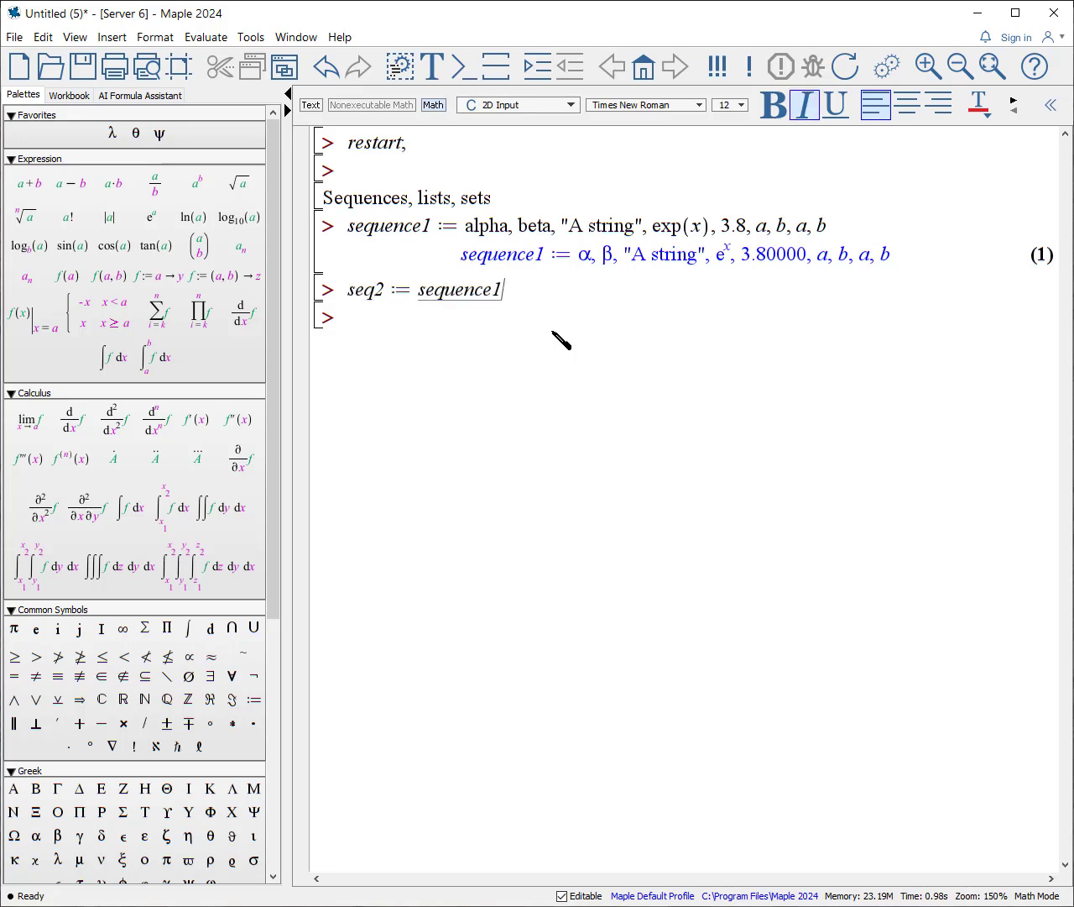
pyautogui.write(', sequ')
pyautogui.hotkey('ctrl', 'space')
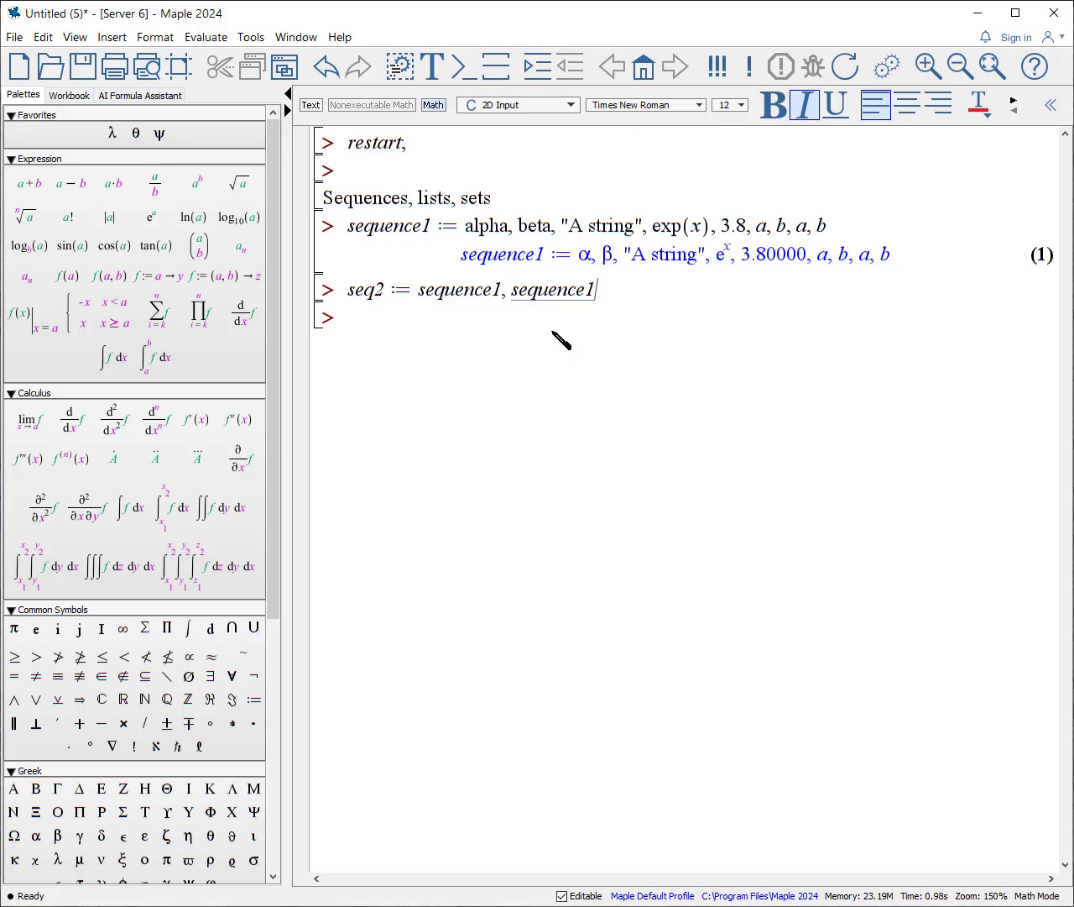
pyautogui.press('Return')
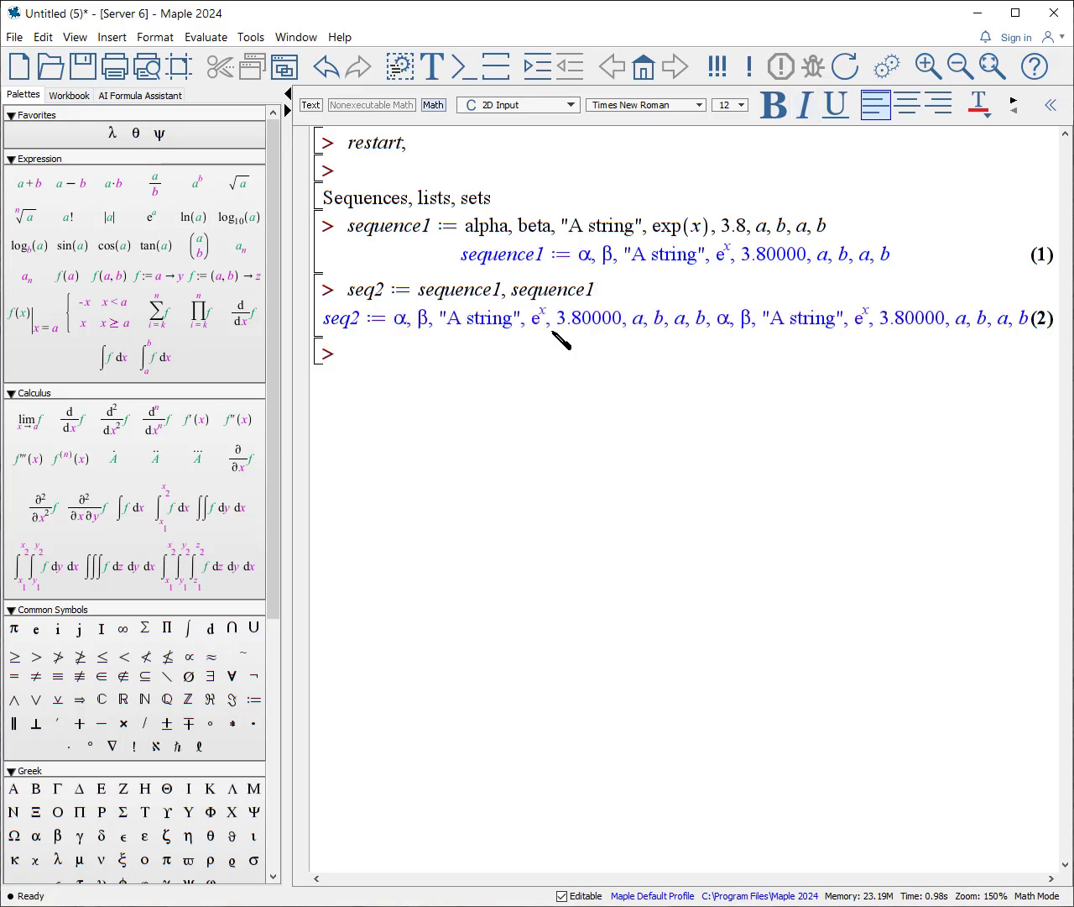
# Step: Define list1 := [sequence1], which keeps the duplicate elements
pyautogui.write('list1 := ')
pyautogui.write('[sequ')
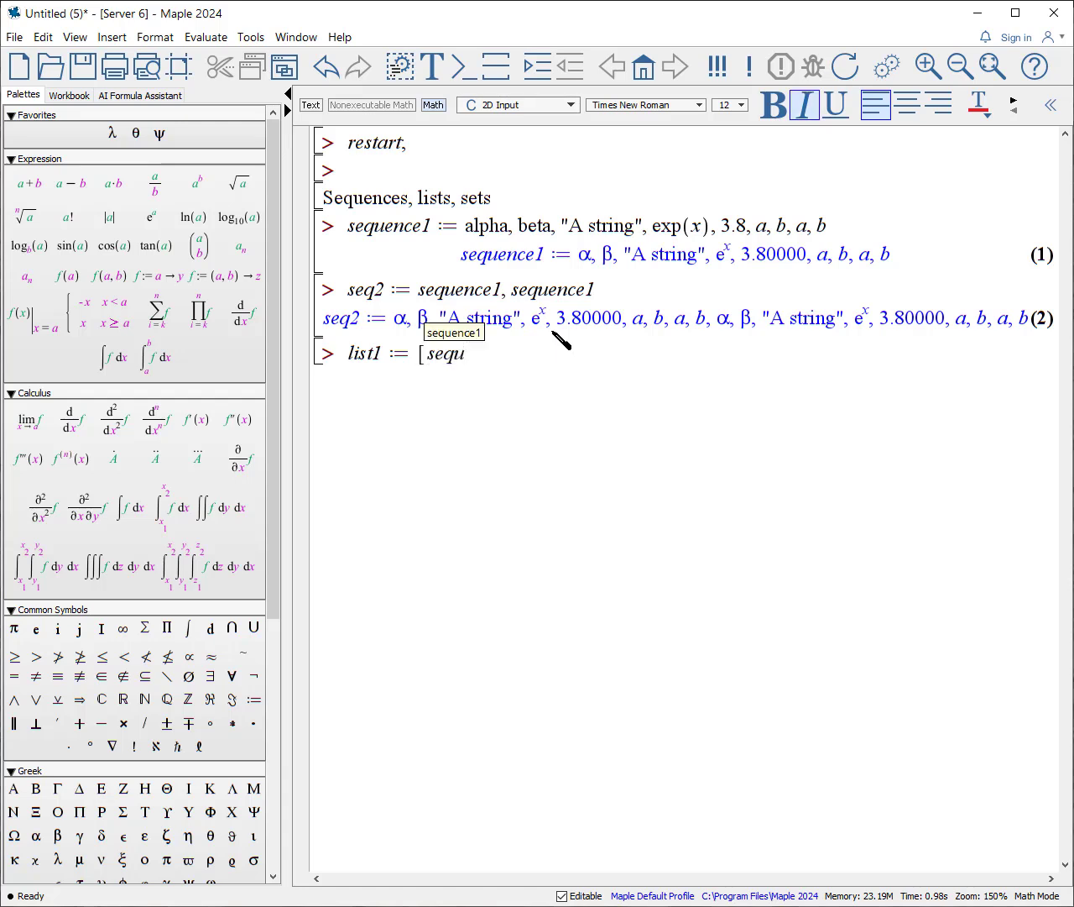
pyautogui.press('Return')
pyautogui.write(']')
pyautogui.press('Return')
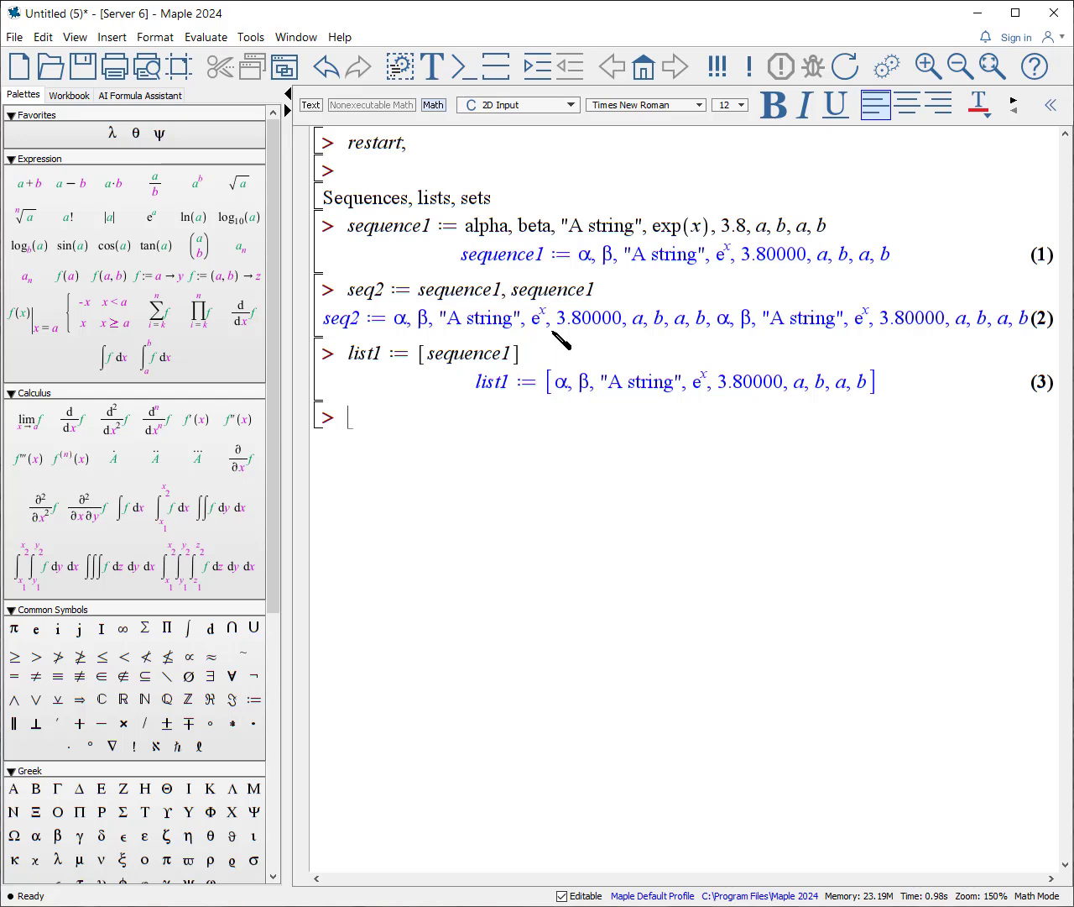
# Step: Define set1 := {sequence1}, which drops duplicates and reorders the elements
pyautogui.write('set1 := { sequen')
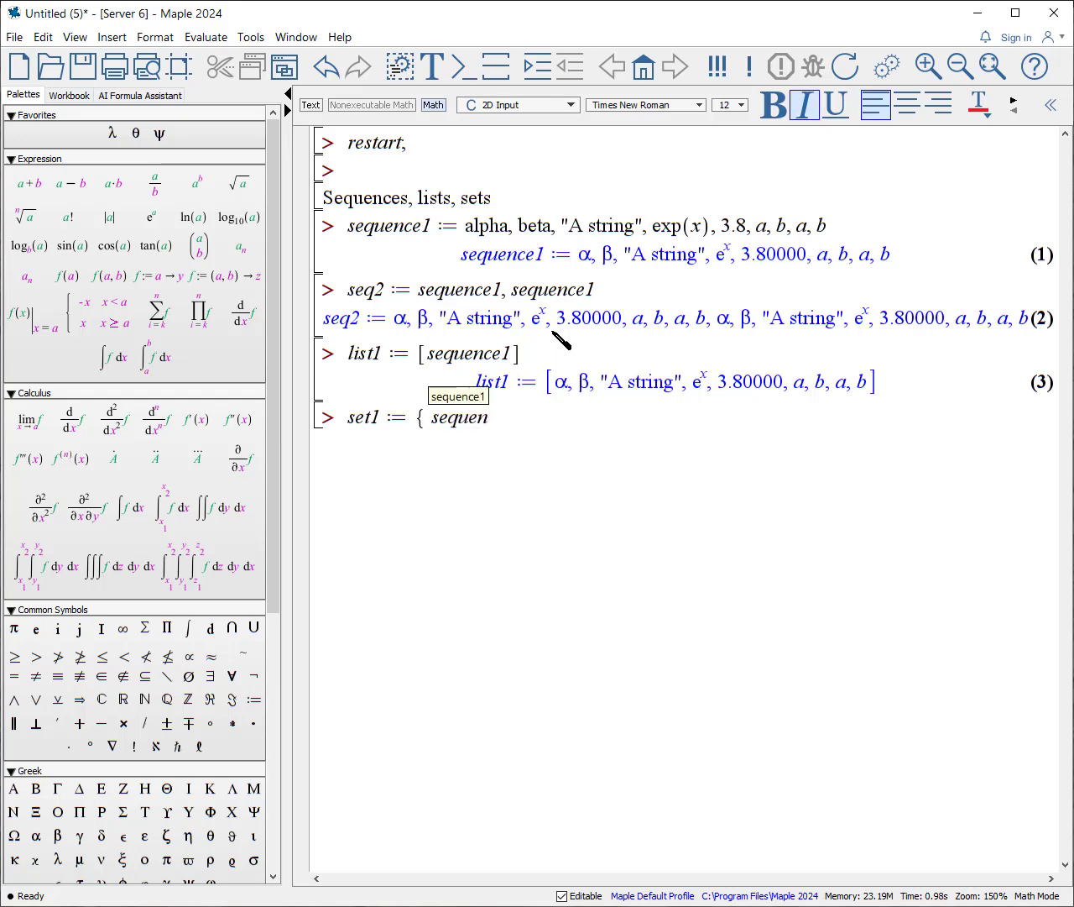
pyautogui.press('Return')
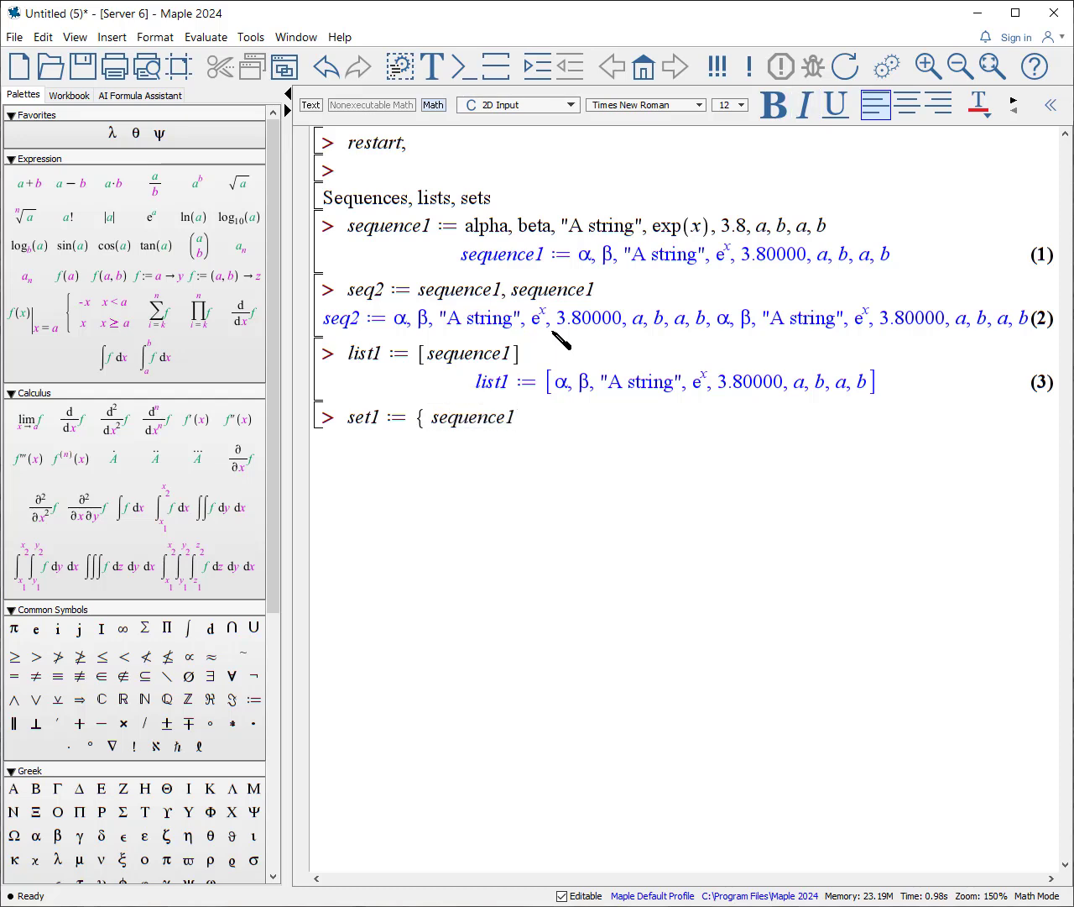
pyautogui.write('}')
pyautogui.press('Return')
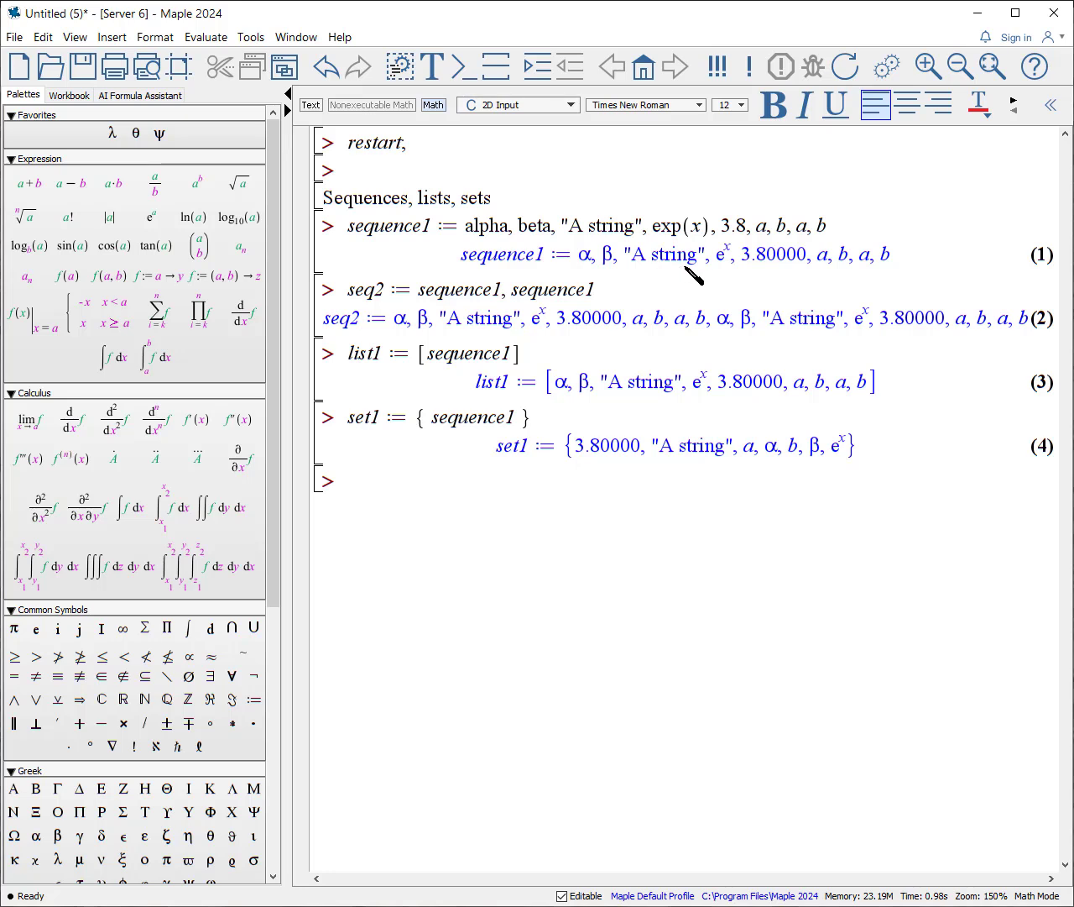
# Step: Index sequence1[3], seq2[7] and list1[-1], then enter set1[3]
pyautogui.write('sequence1')
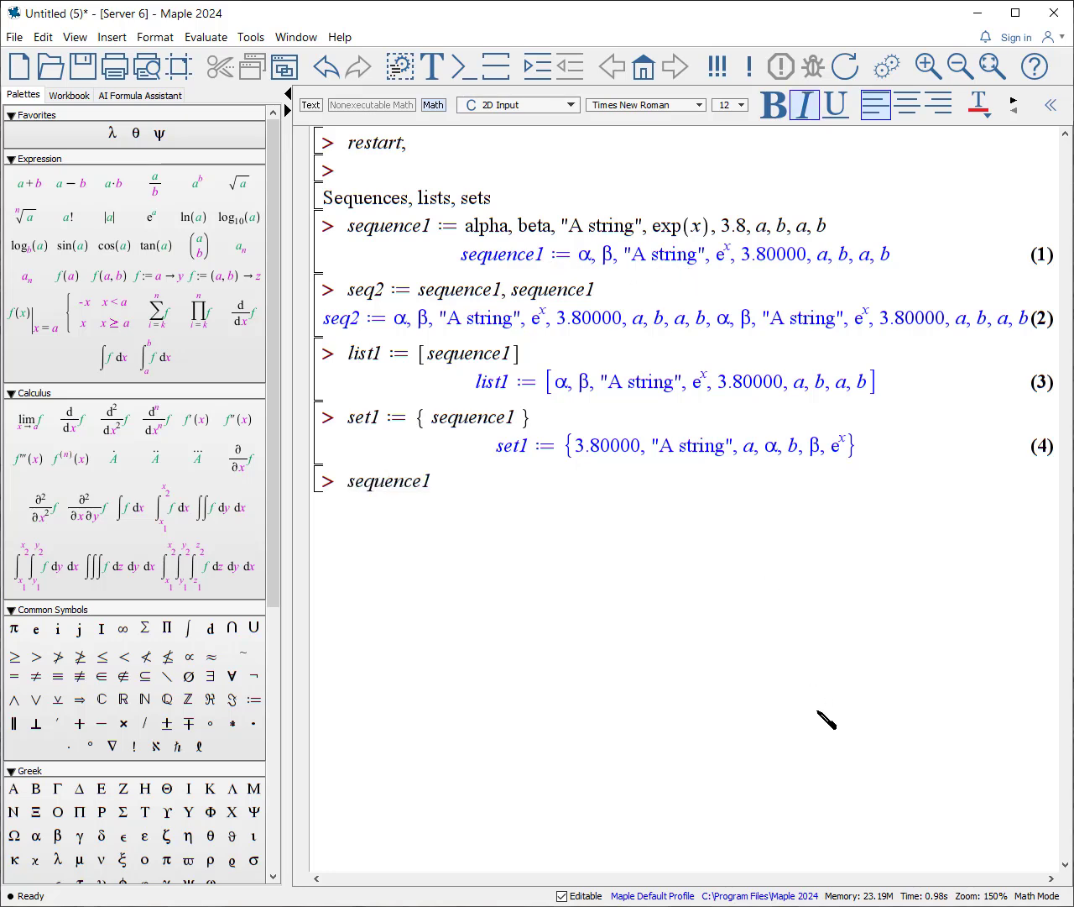
pyautogui.write('[3]')
pyautogui.press('Return')
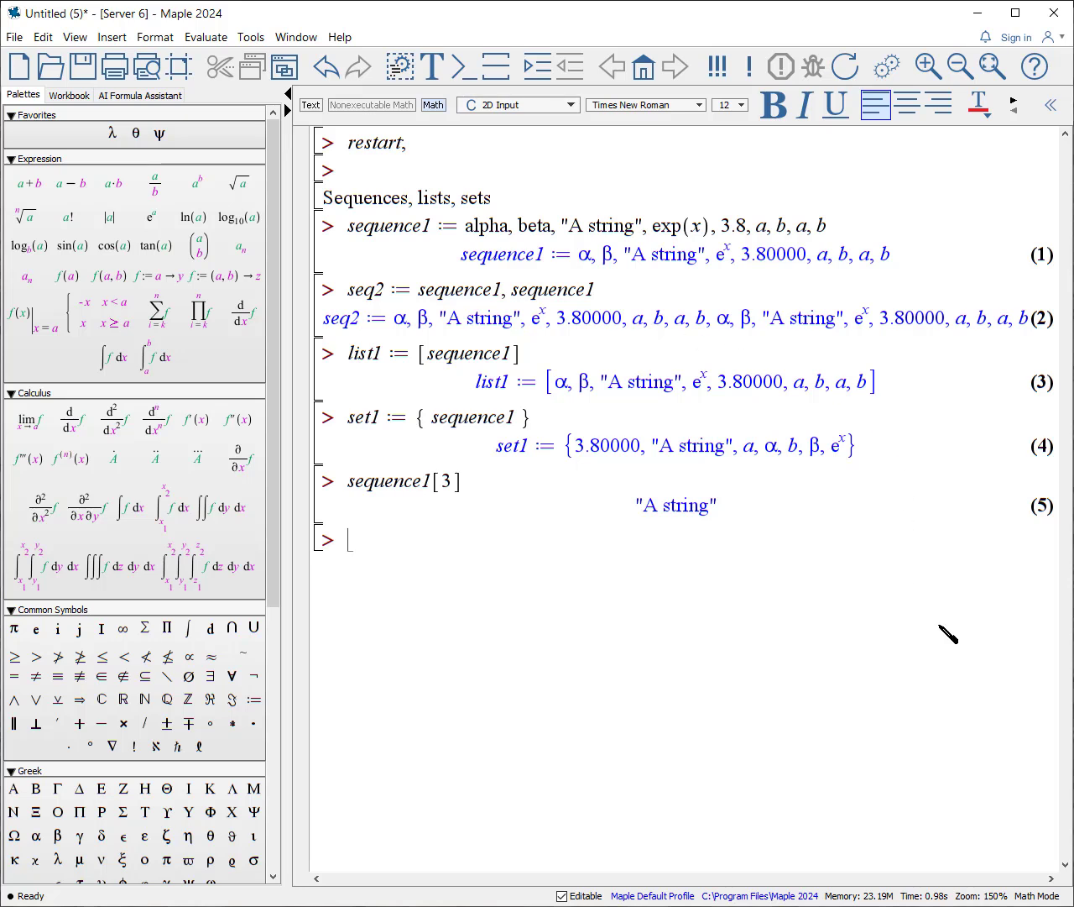
pyautogui.write('seq2[7]')
pyautogui.press('Return')
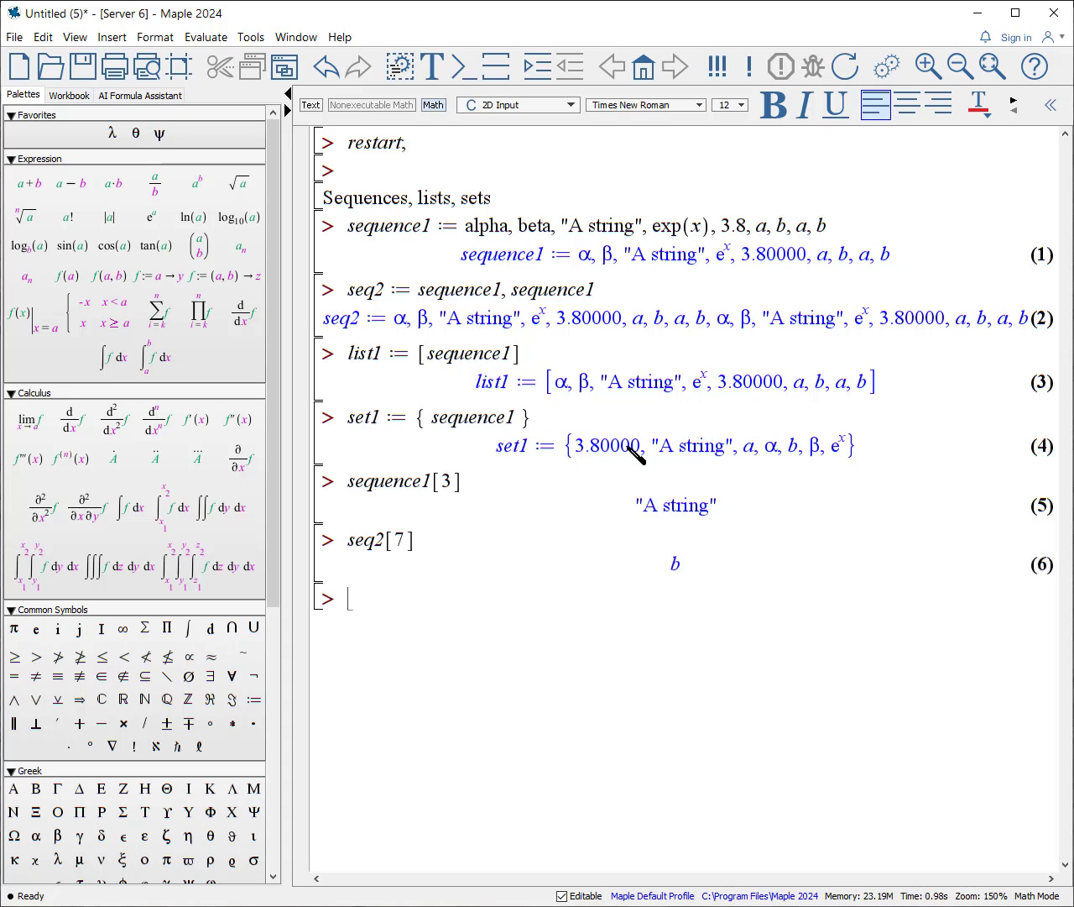
pyautogui.write('list1')
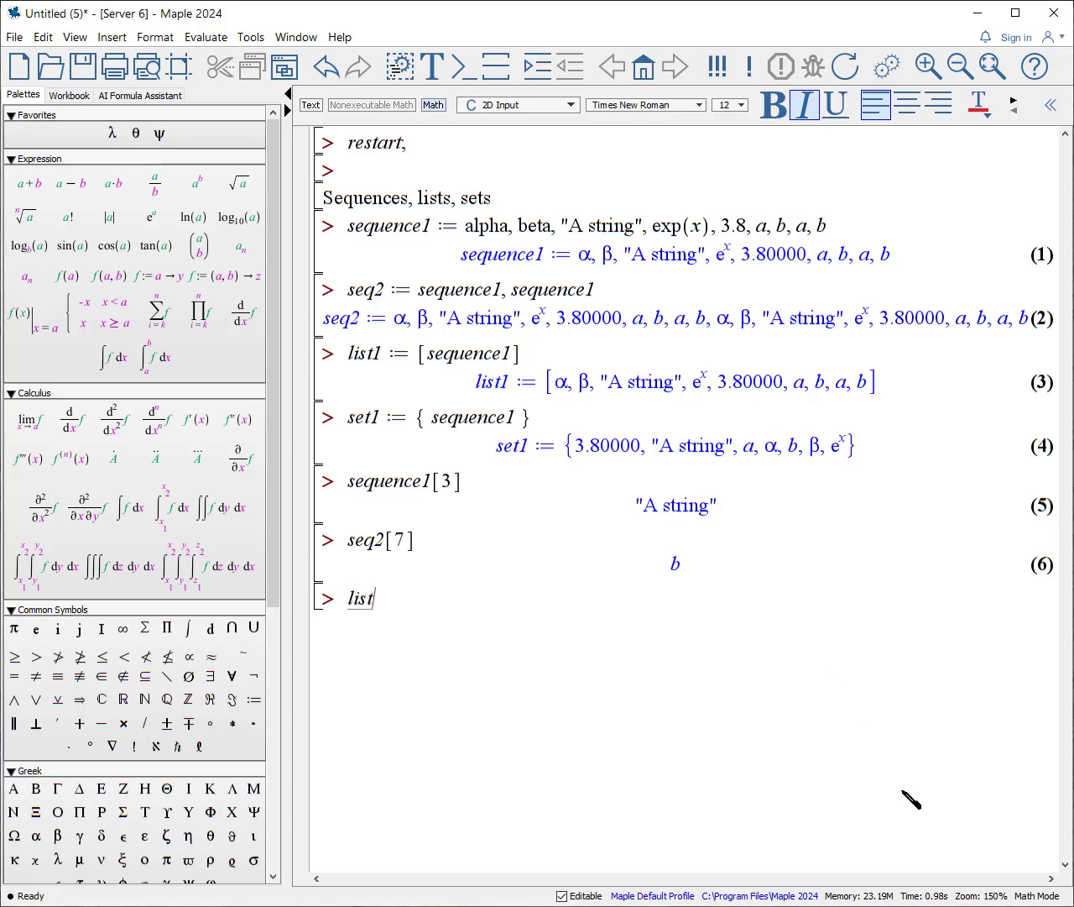
pyautogui.write('[')
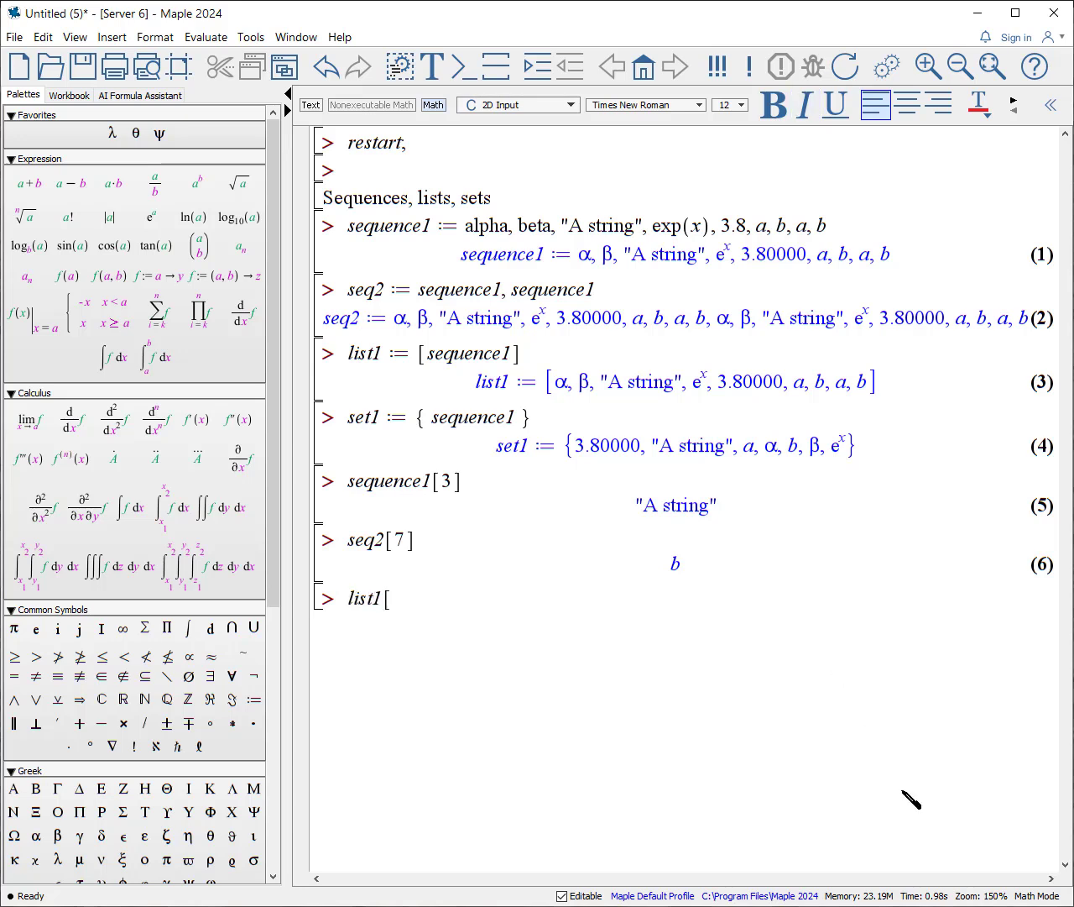
pyautogui.write('-1')
pyautogui.press('Return')
pyautogui.write('set1')
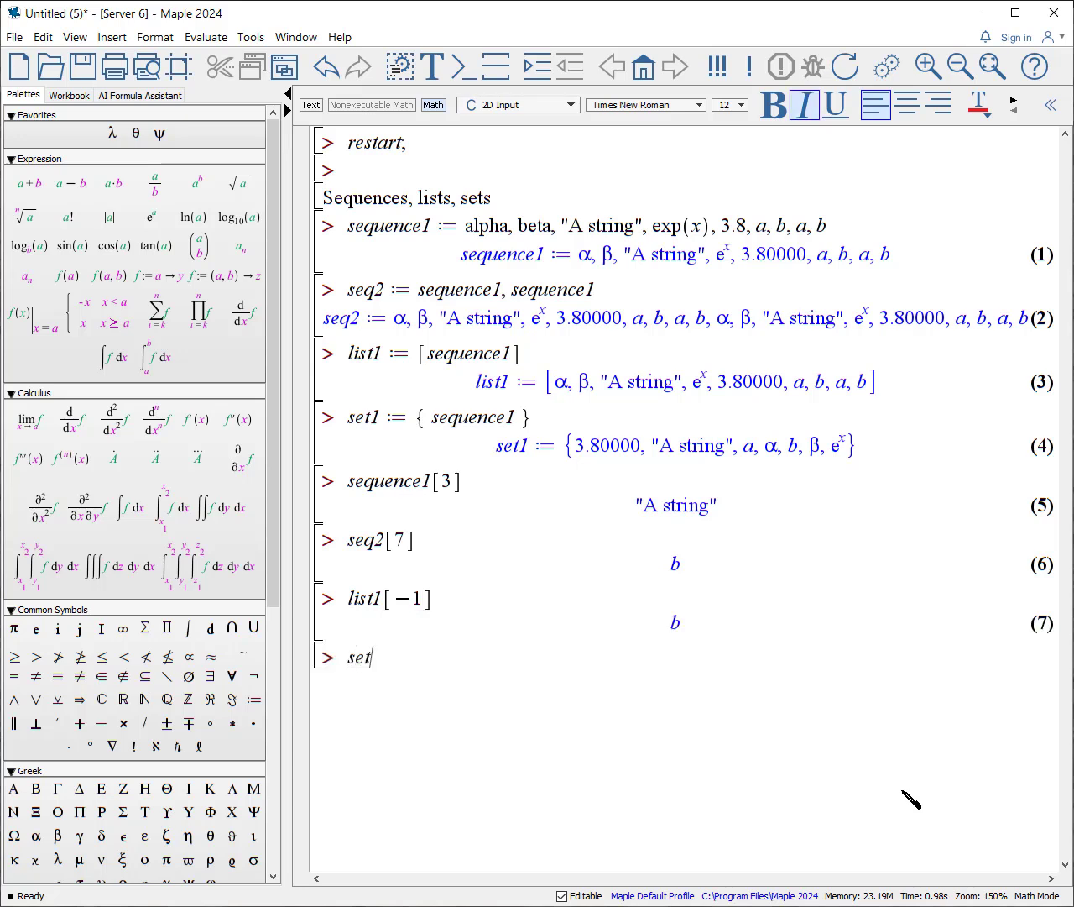
pyautogui.write('[3]')
# Step: Evaluate set1[3] and add the text heading 'Solve'
pyautogui.press('Return')
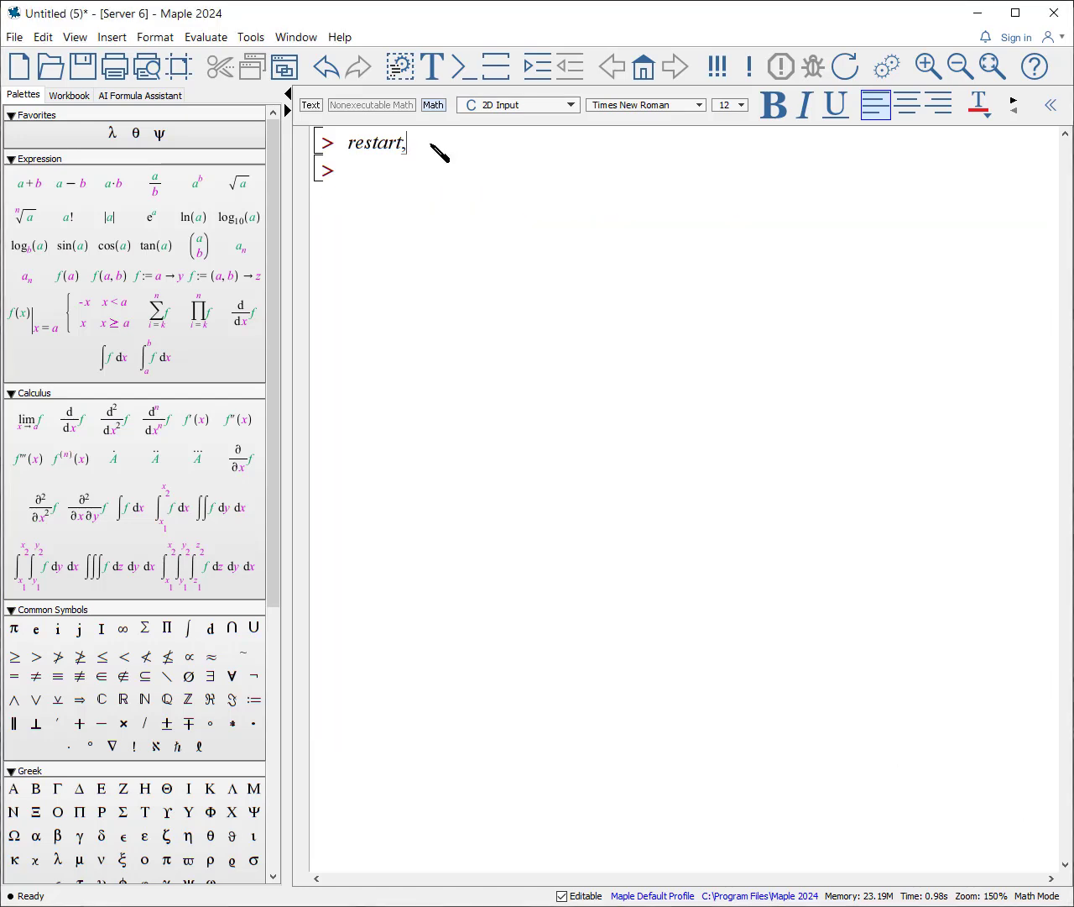
pyautogui.click(441, 71)
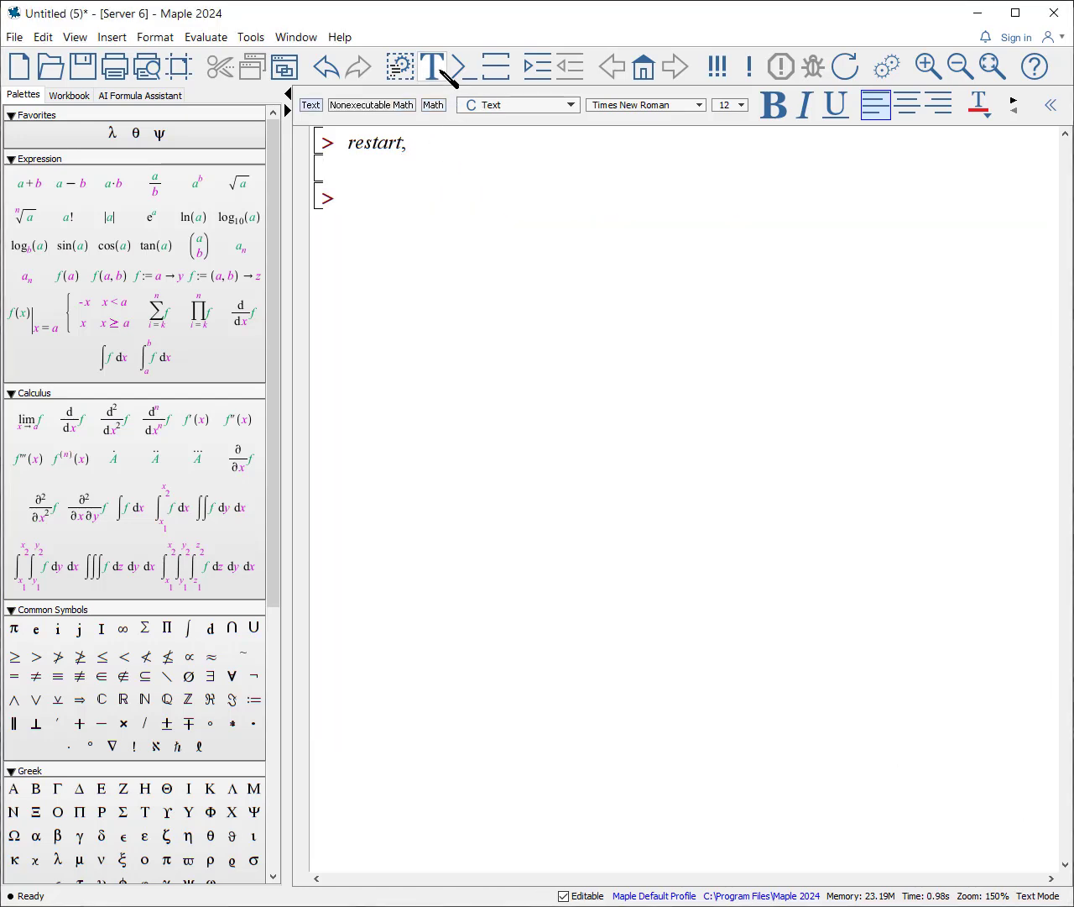
pyautogui.write('Solve')
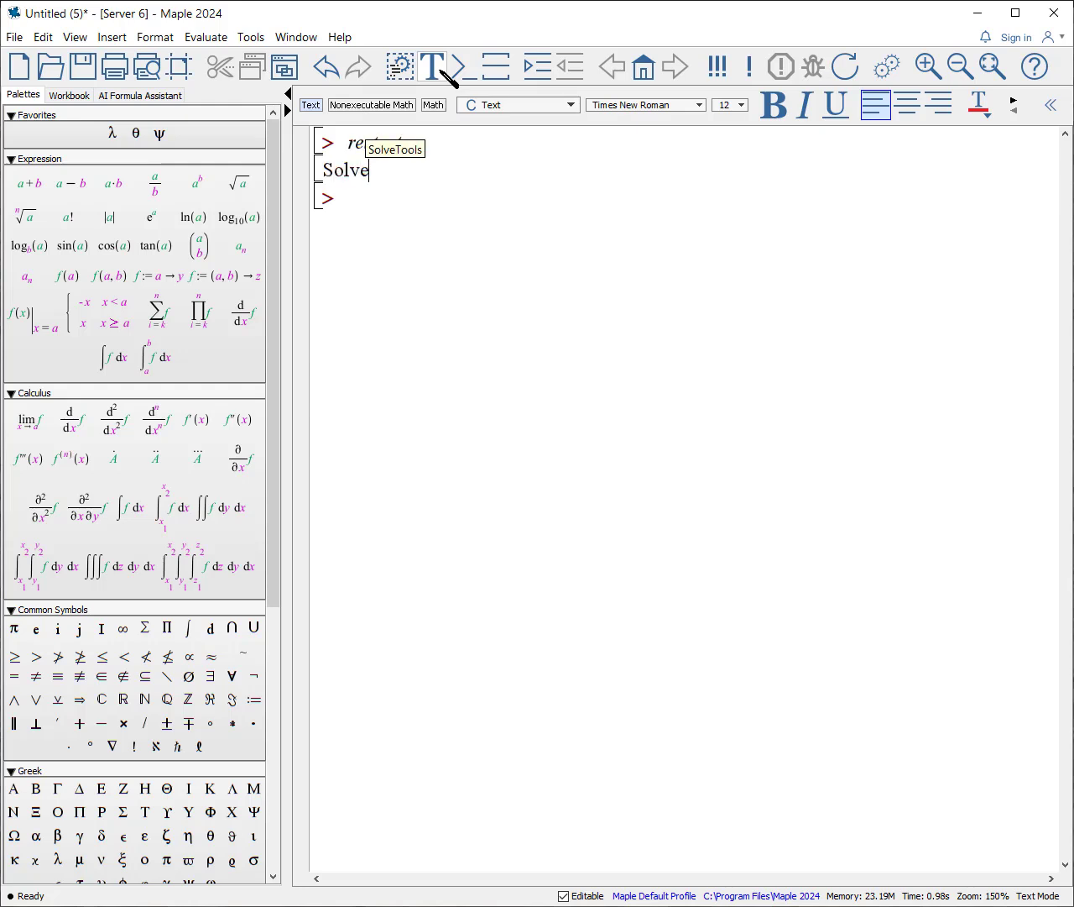
# Step: Define eq1 := 3*x - 2*x + 4 = 7 and solve it for x, giving 3
pyautogui.click(375, 210)
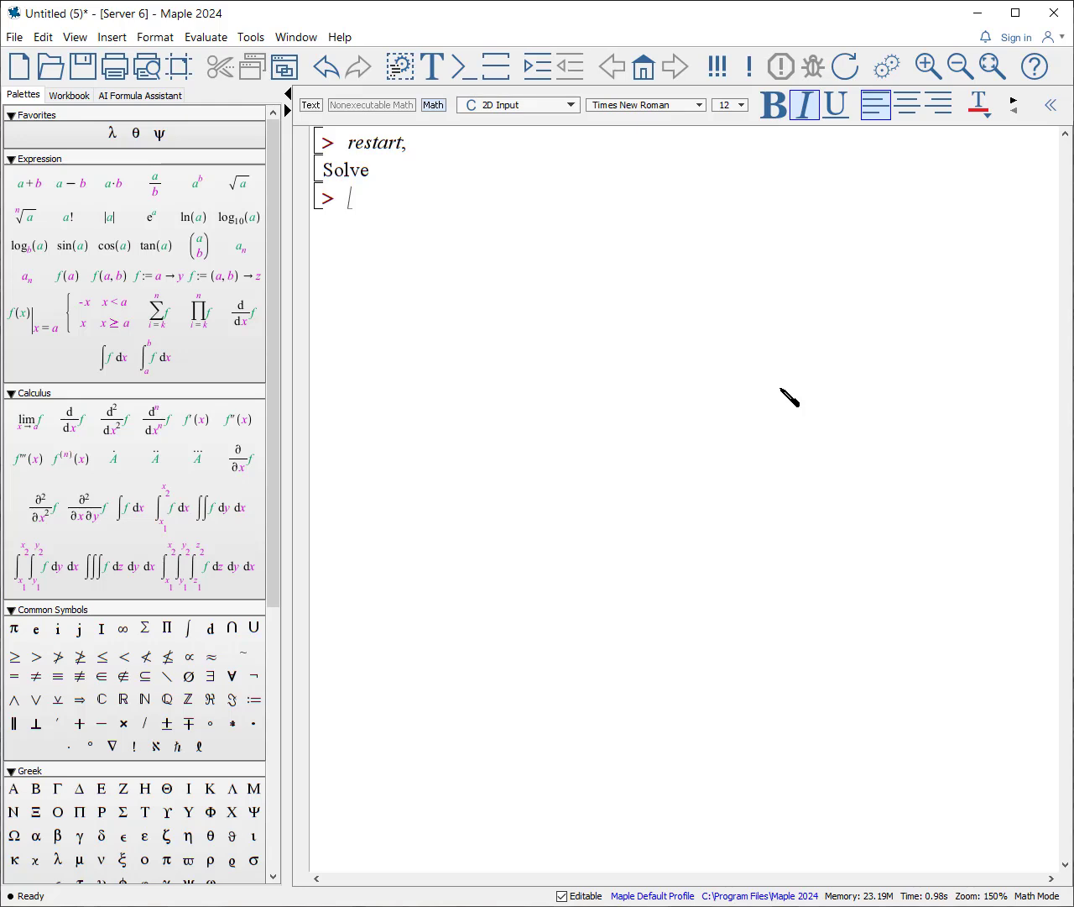
pyautogui.write('eq1:=3*x-2*x+4')
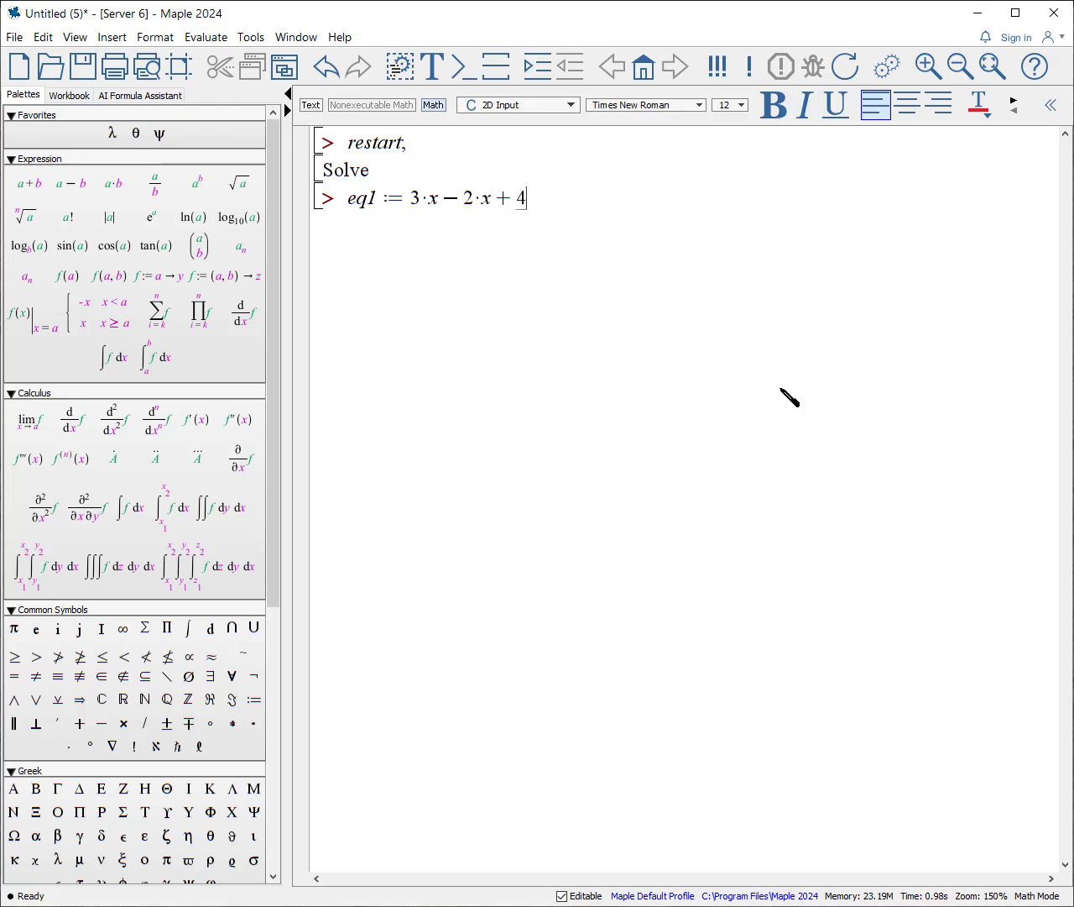
pyautogui.write('= 7')
pyautogui.press('Return')
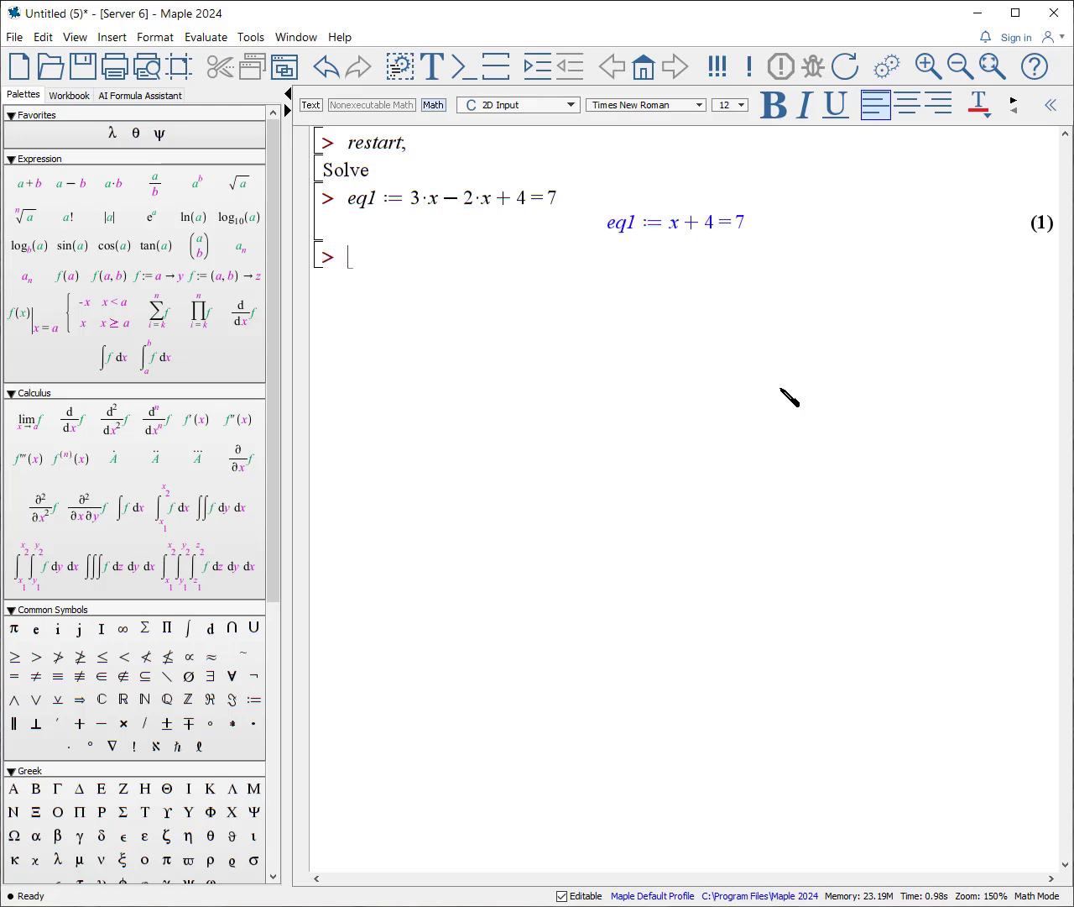
pyautogui.write('solve')
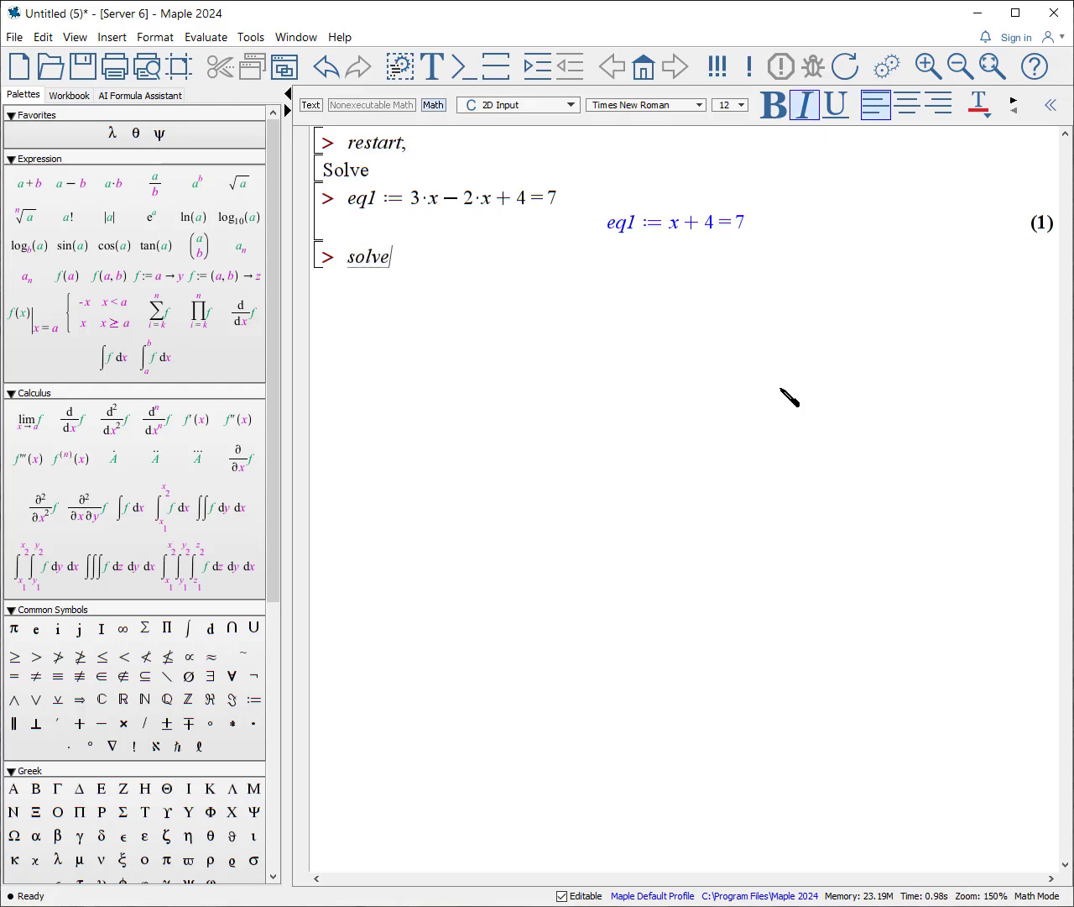
pyautogui.write('(eq1, x)')
pyautogui.press('Return')
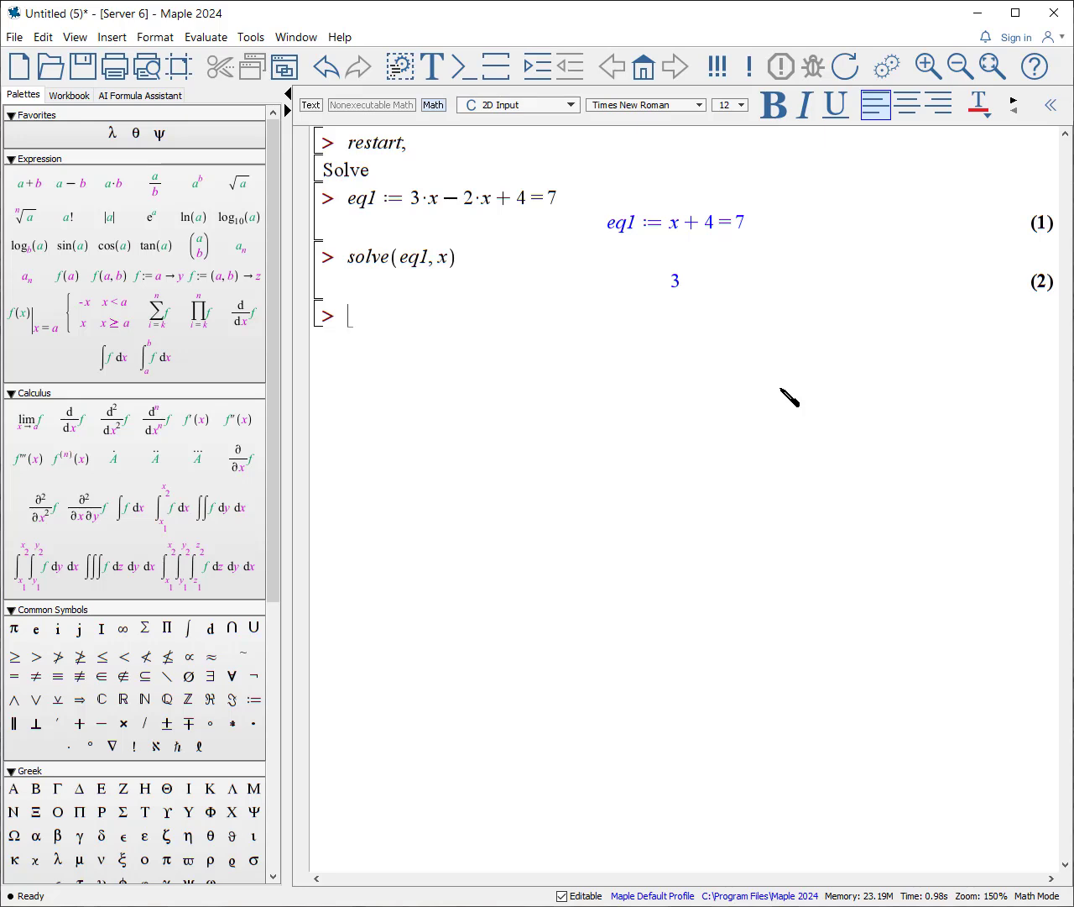
# Step: Redefine eq1 as c/a + b/a = c + 1 and store its solution for a, (b+c)/(c+1), as asolution
pyautogui.write('eq1 := (c/a')
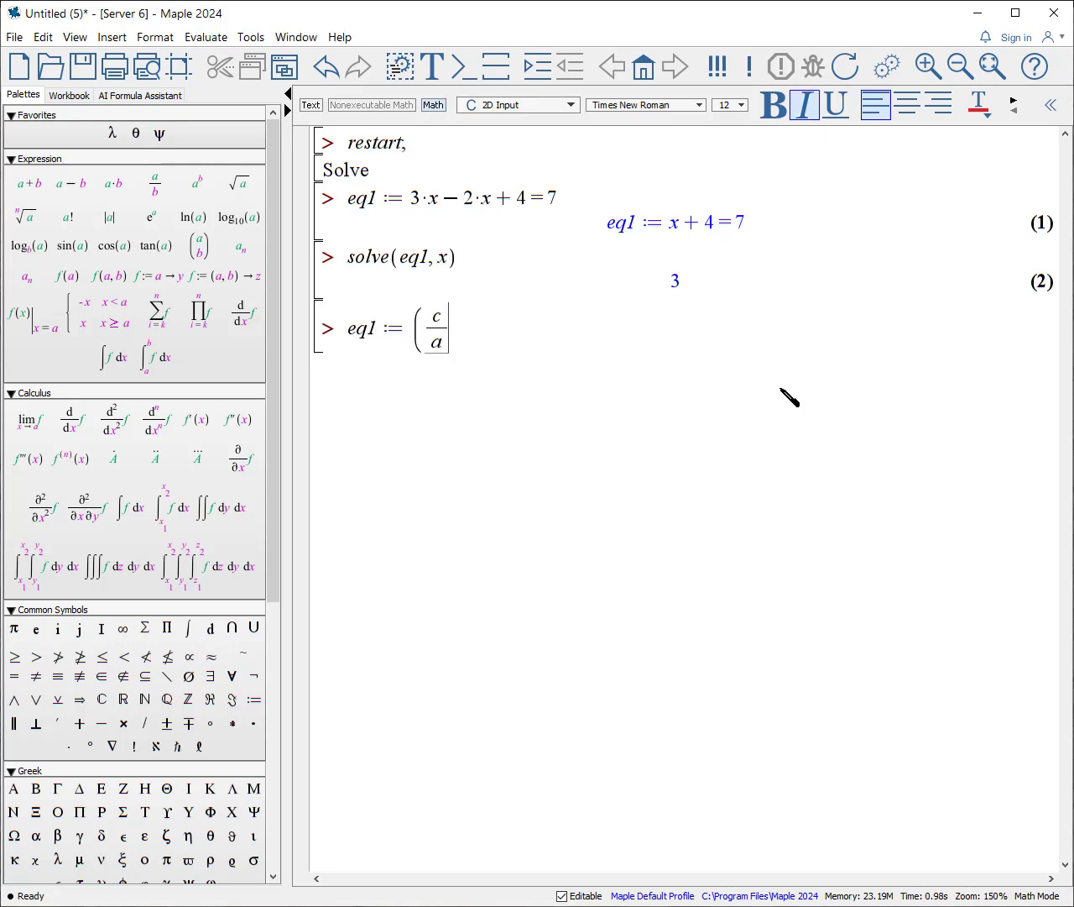
pyautogui.press('Right')
pyautogui.write('+ b/a')
pyautogui.press('Right')
pyautogui.write('= c + 1')
pyautogui.press('Return')
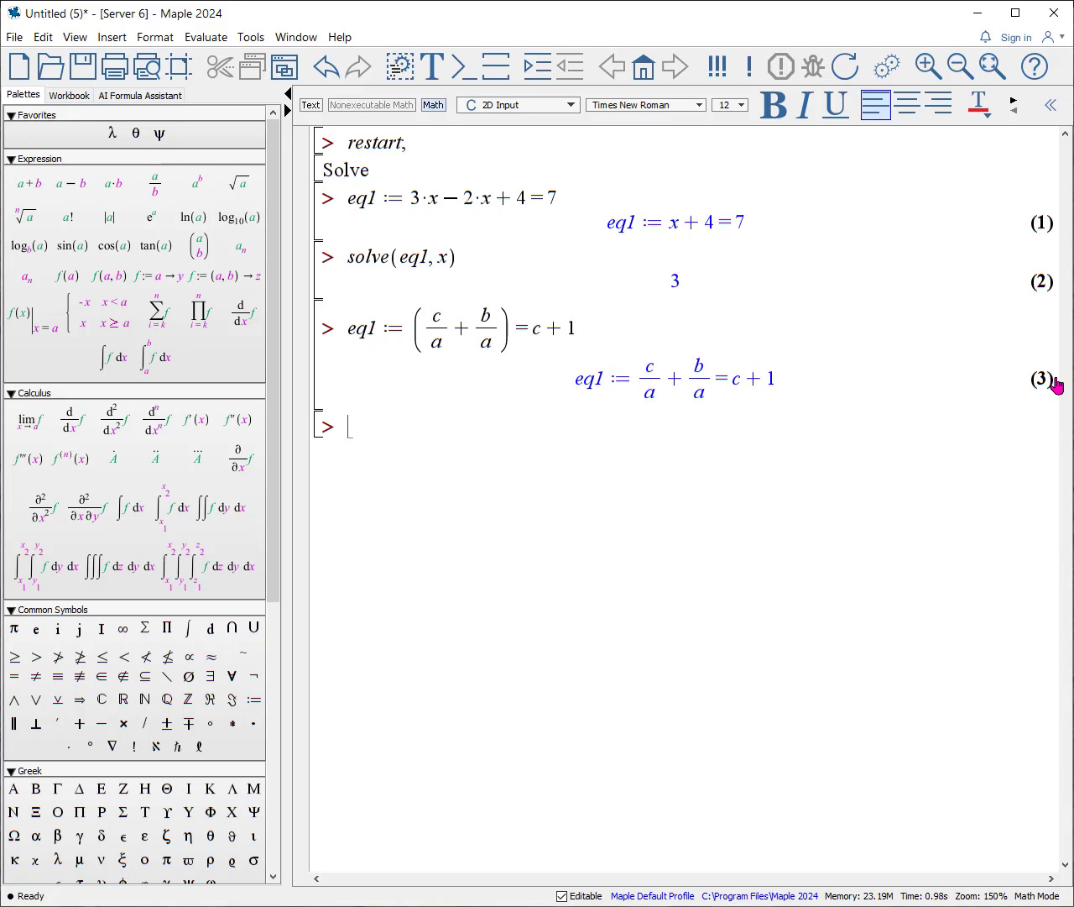
pyautogui.write('asolution :=')
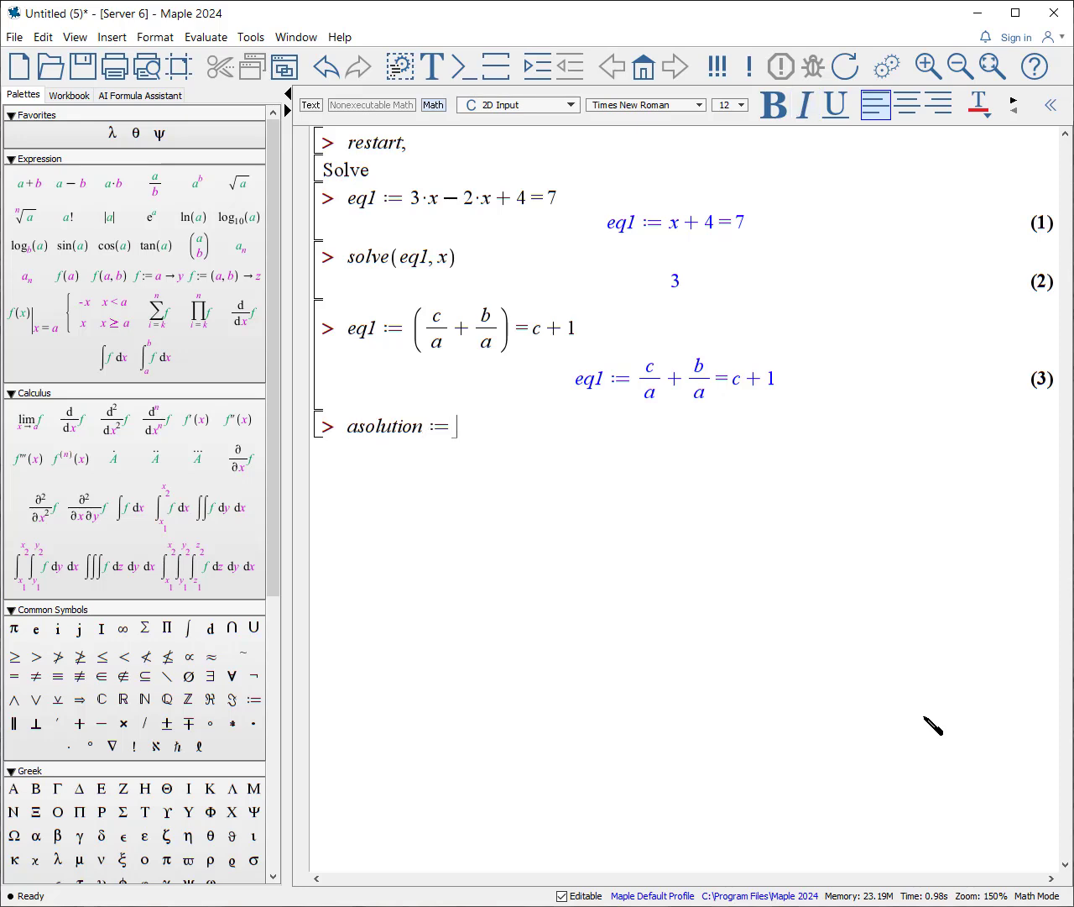
pyautogui.write(' solve(eq')
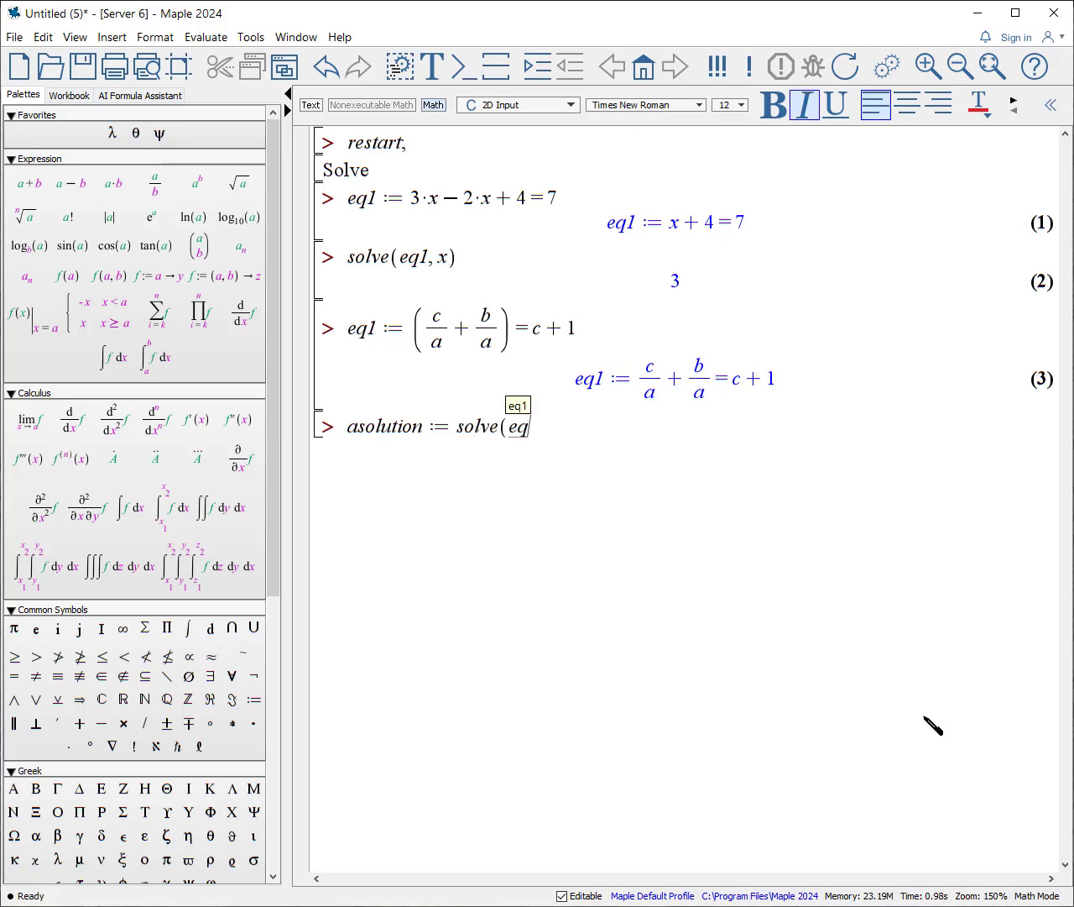
pyautogui.write('1, a)')
pyautogui.press('Return')
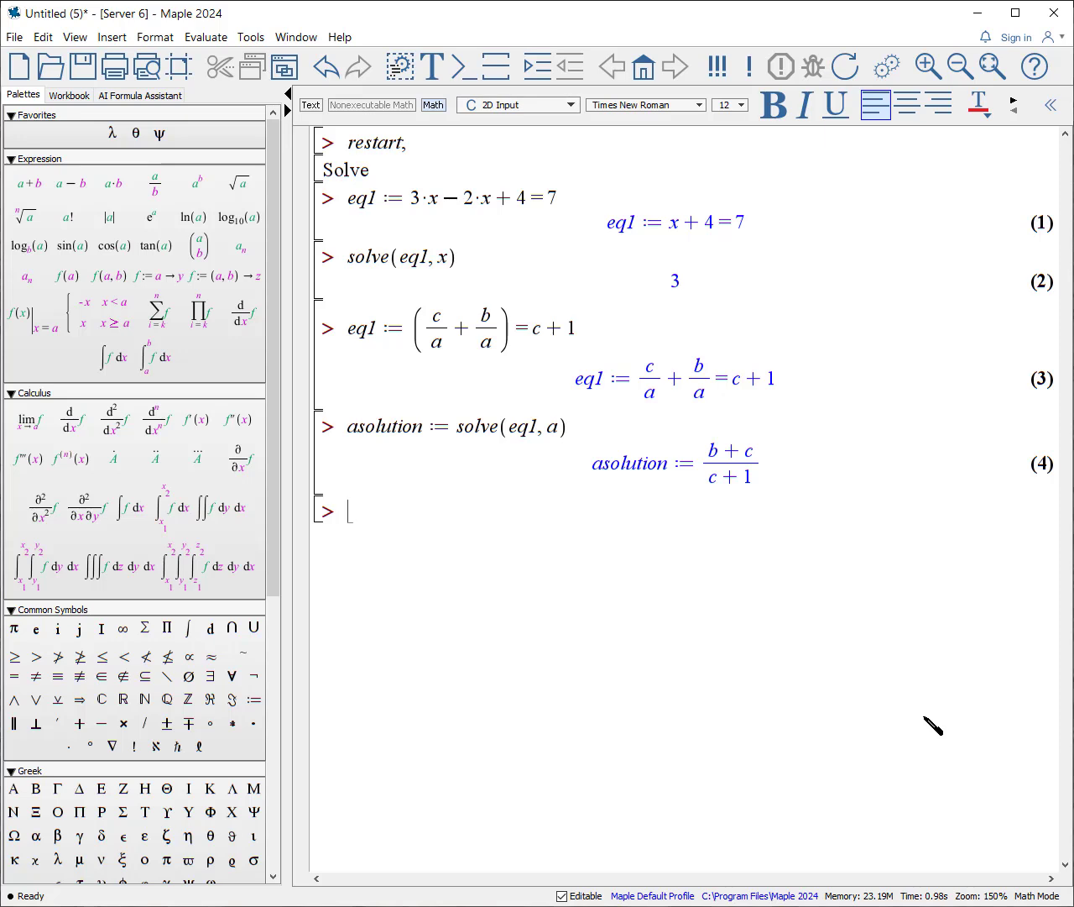
# Step: Define equation_check := eval(eq1, a=asolution) and test it with is(equation_check)
pyautogui.write('equation_check := ')
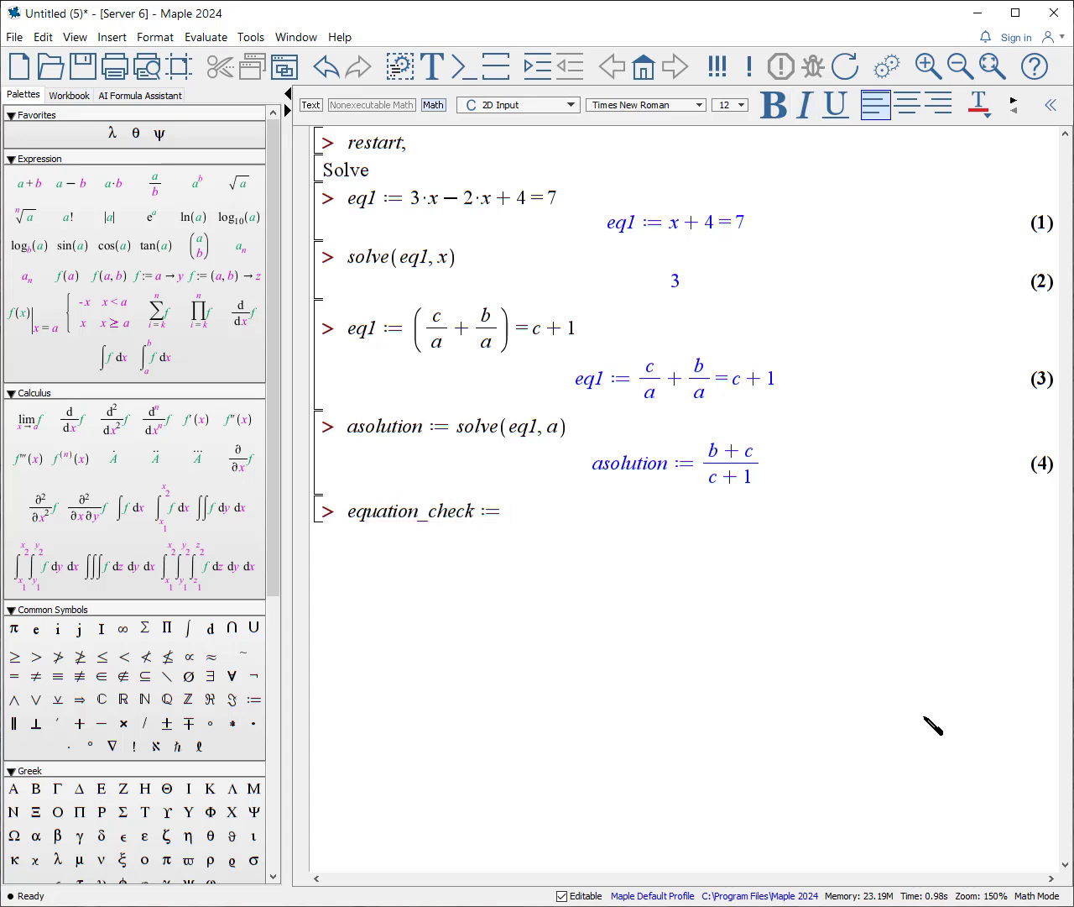
pyautogui.write('eval(eq1, a=a')
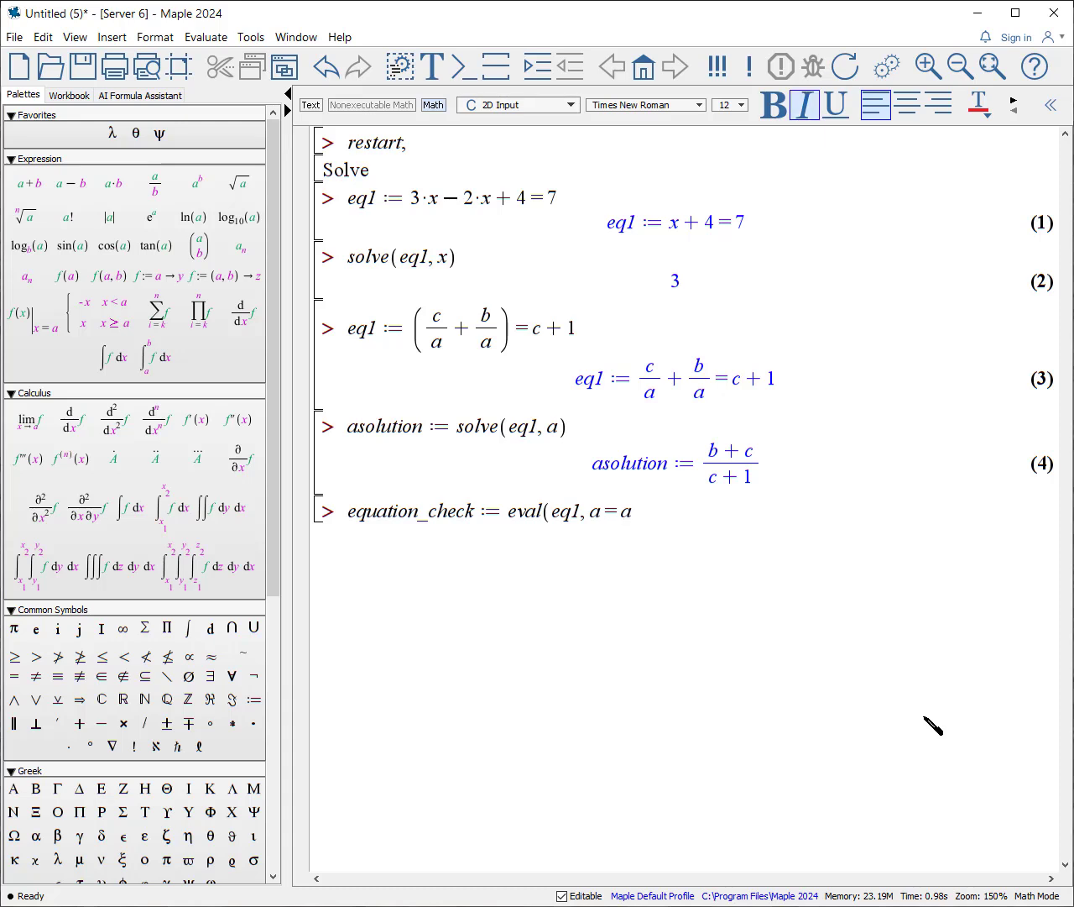
pyautogui.write('solution)')
pyautogui.press('Return')
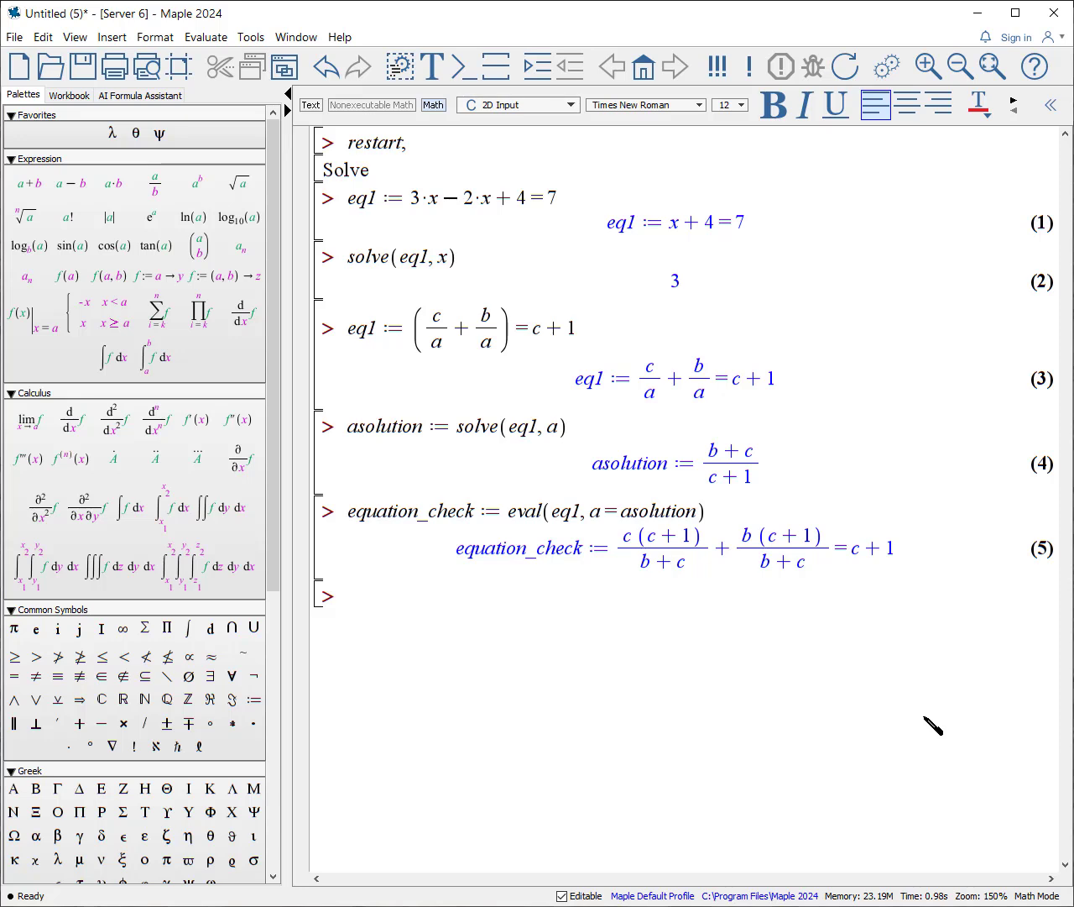
pyautogui.write('is(equatio')
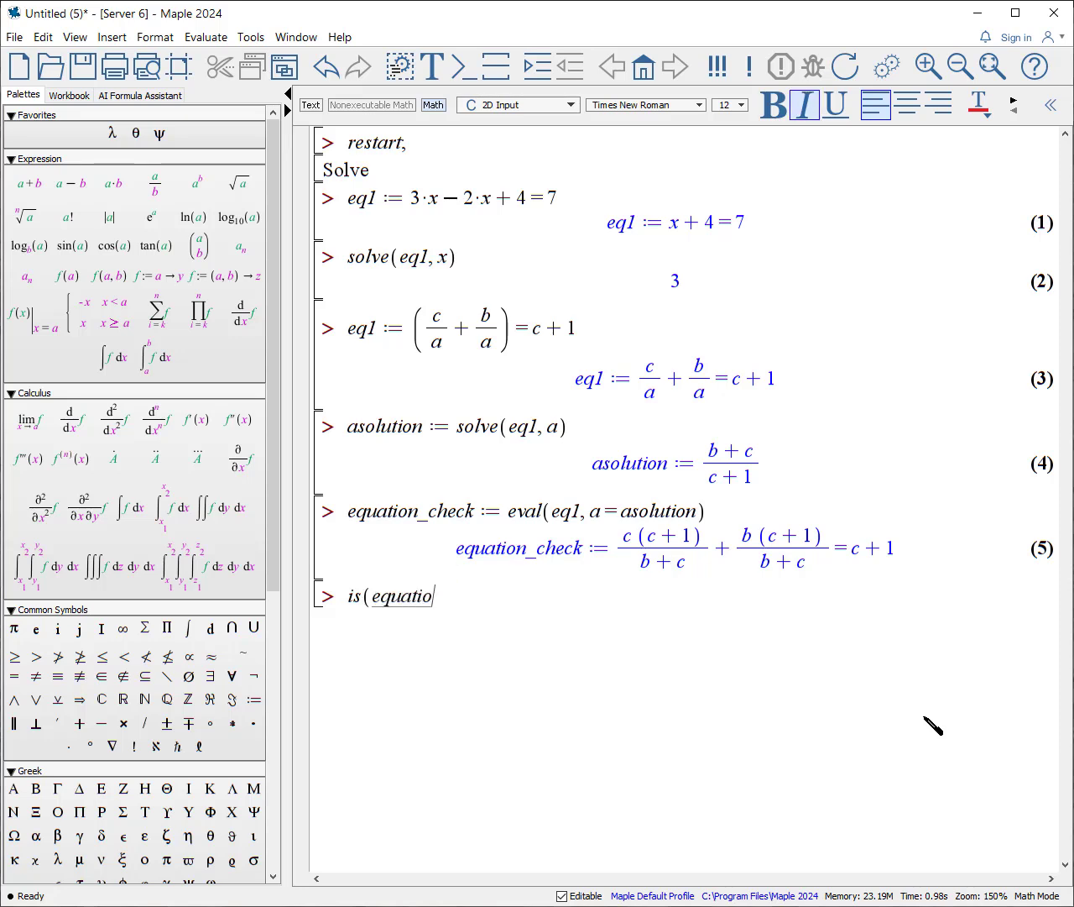
pyautogui.write('n_check)')
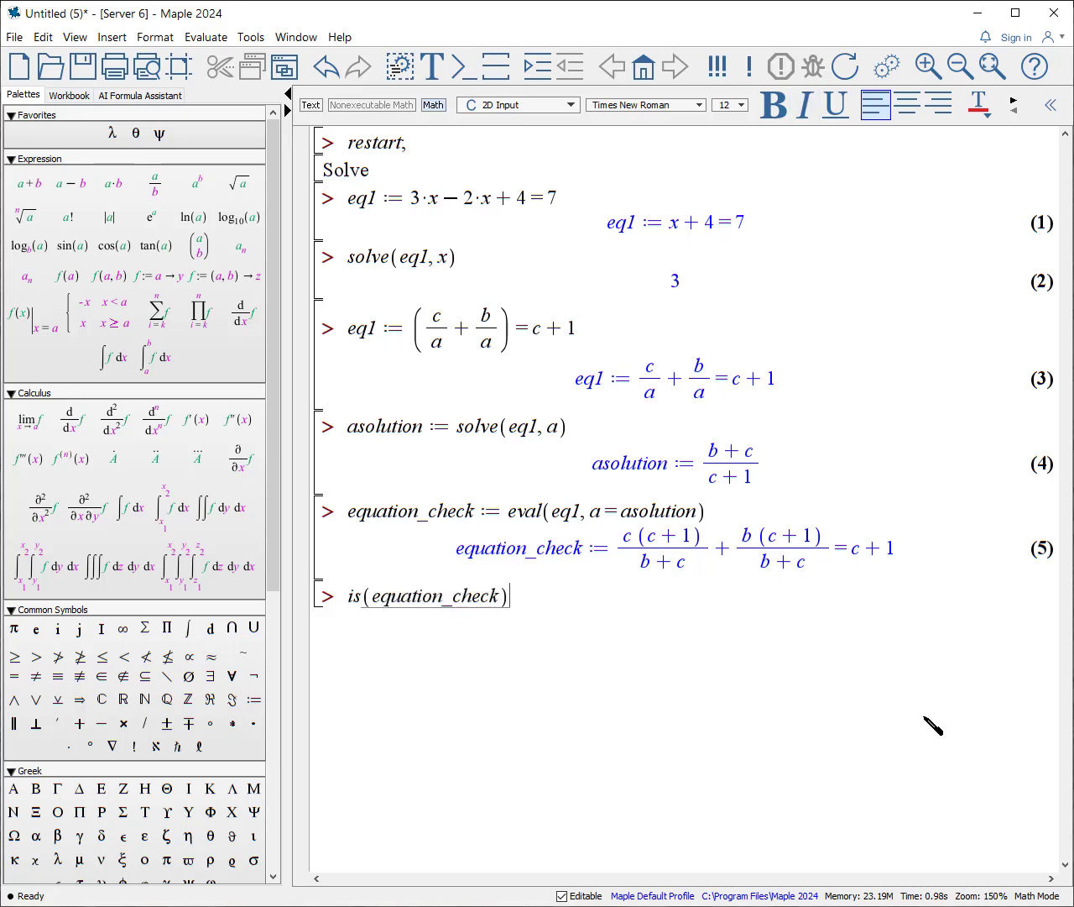
pyautogui.press('Return')
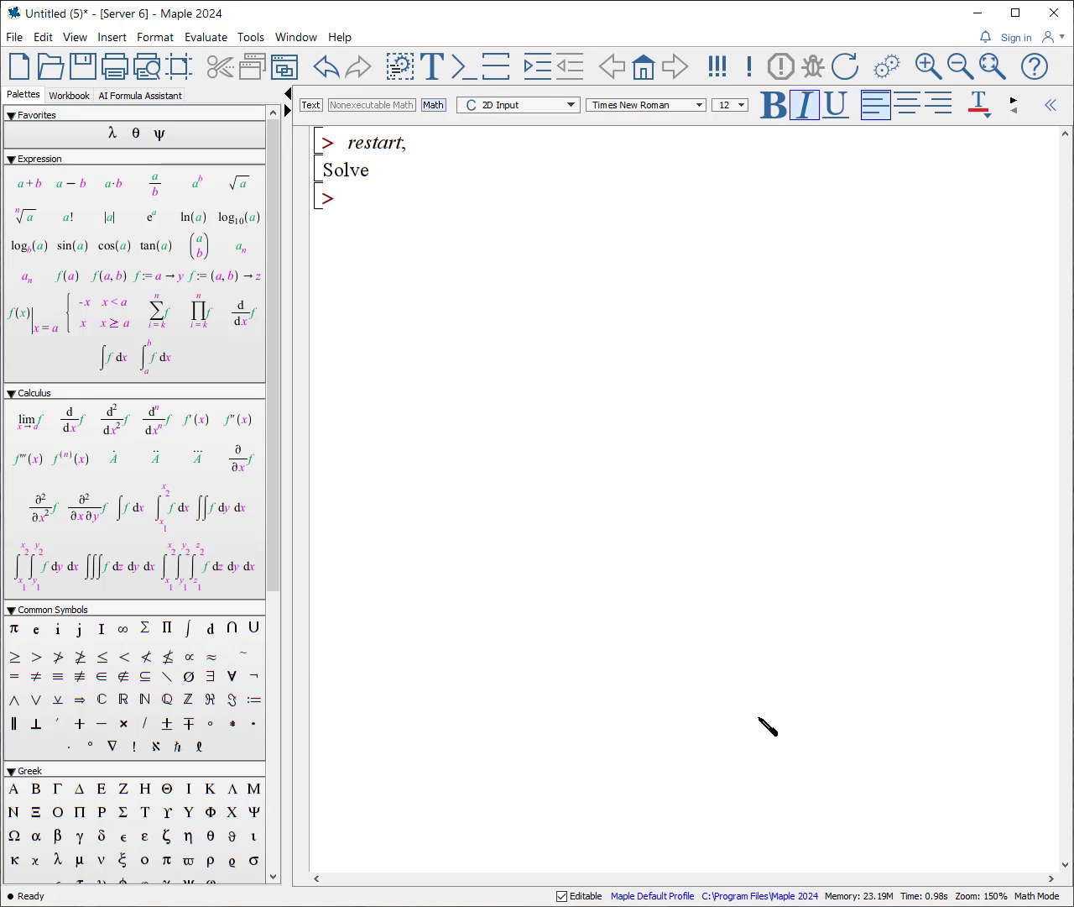
# Step: Define eq__1: x + 3y = 12 and eq__2: 2x − 3y = −4 in one input group, both colon-suppressed
pyautogui.write('eq')
pyautogui.write('__1')
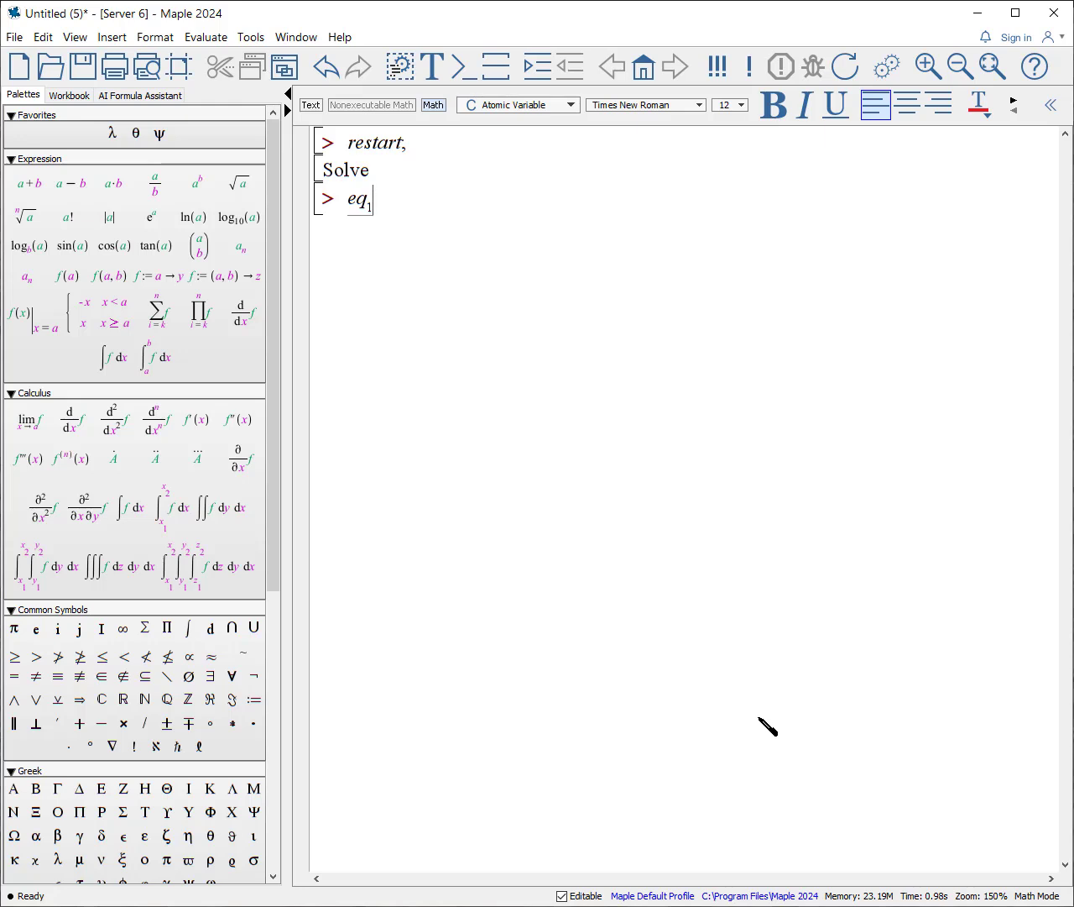
pyautogui.press('Right')
pyautogui.write(':=x+3*y=12')
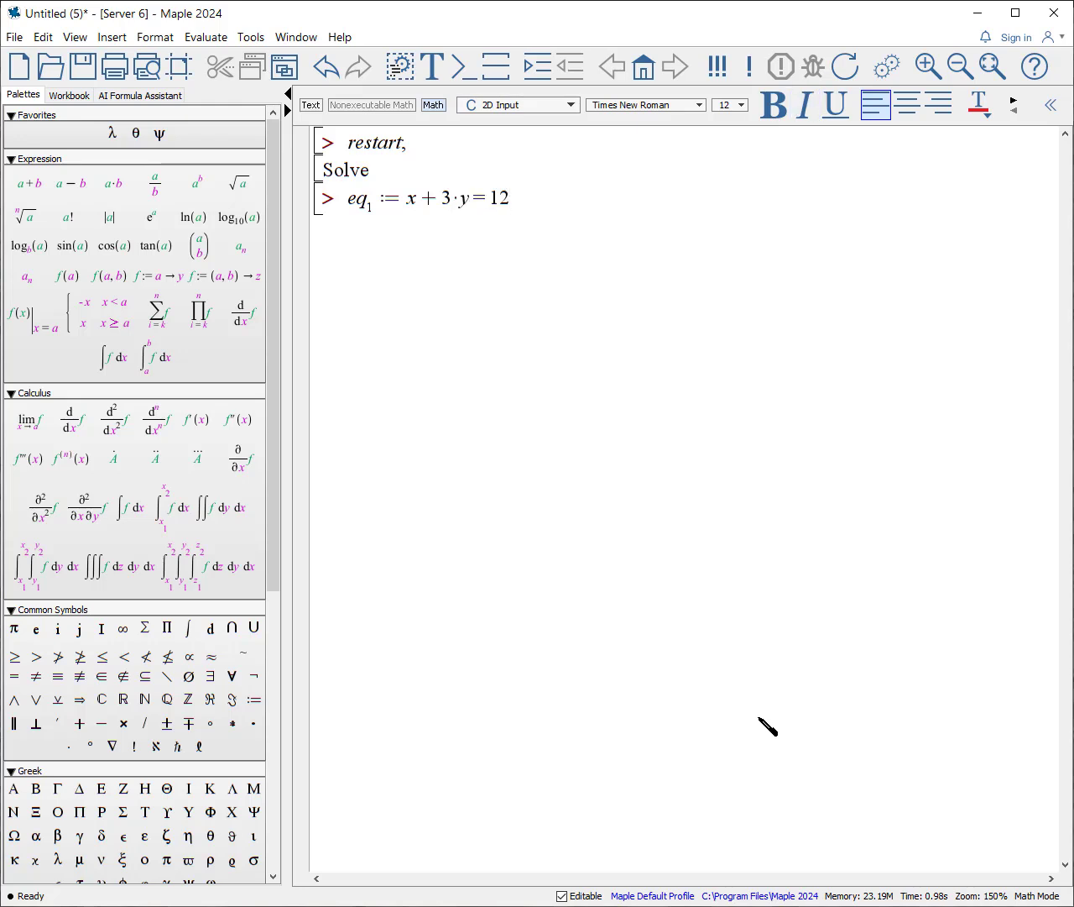
pyautogui.write(':')
pyautogui.press('Return')
pyautogui.write('eq')
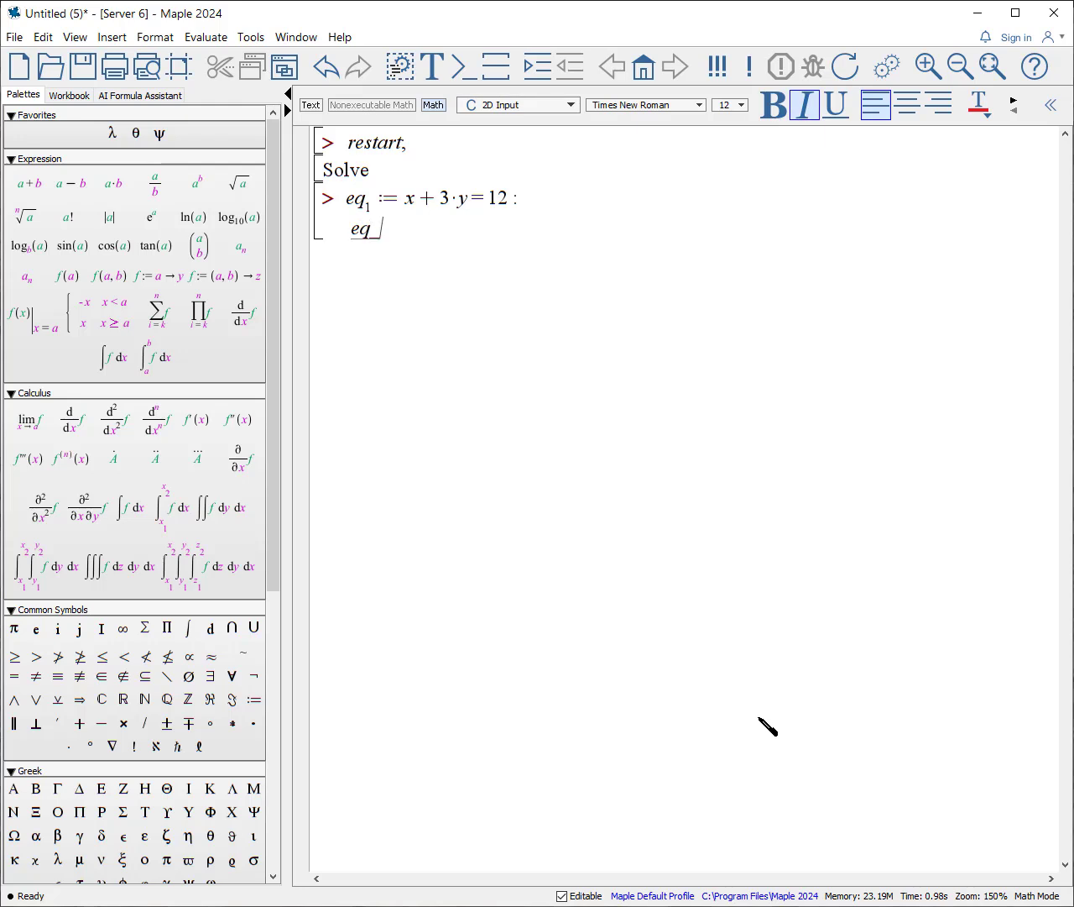
pyautogui.hotkey('ctrl', 'shift', '_')
pyautogui.write('2')
pyautogui.press('Right')
pyautogui.write(':=')
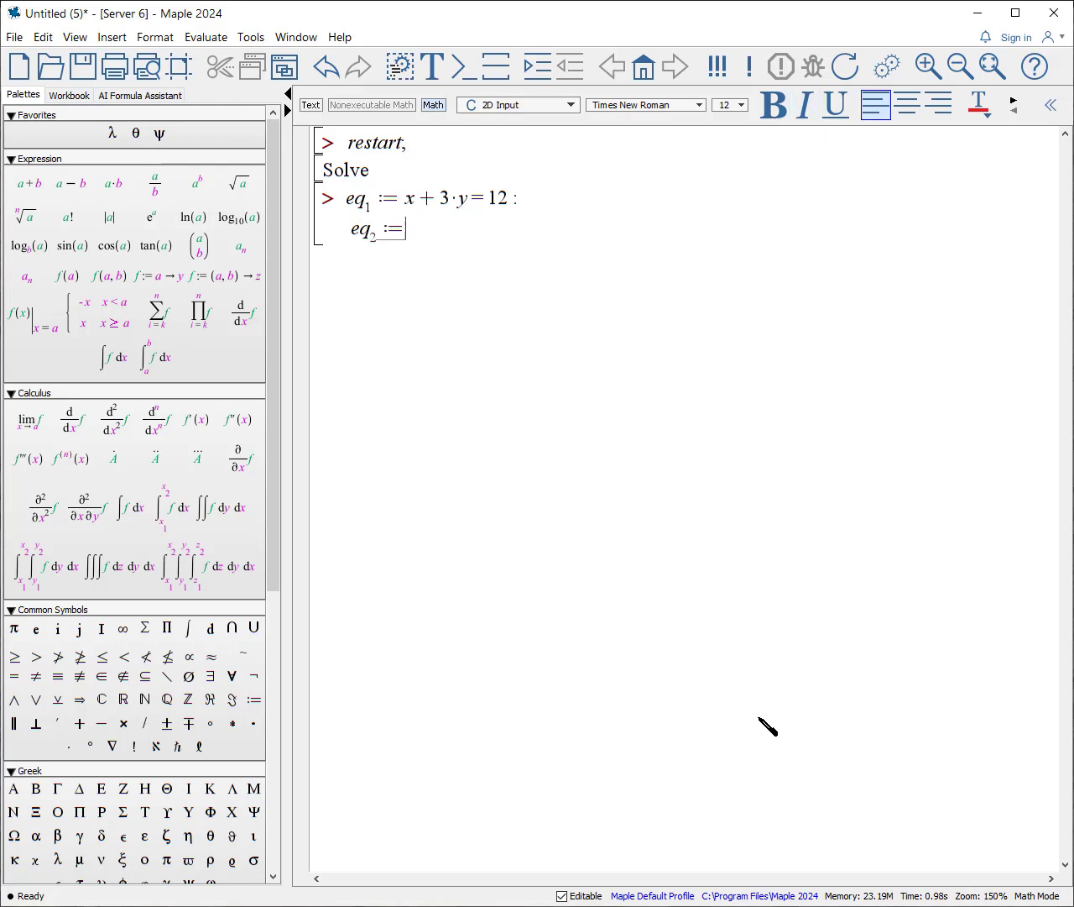
pyautogui.write('2*x-3*y')
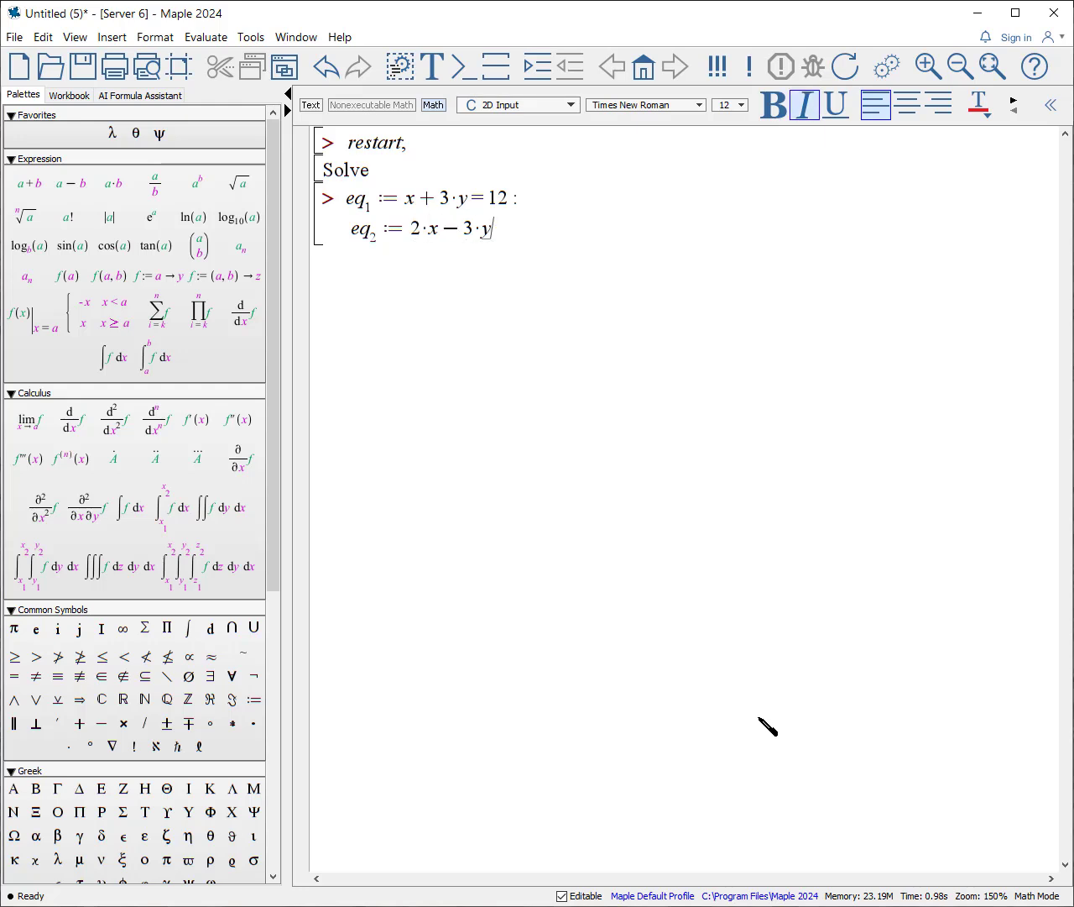
pyautogui.write('=-4:')
pyautogui.press('Return')
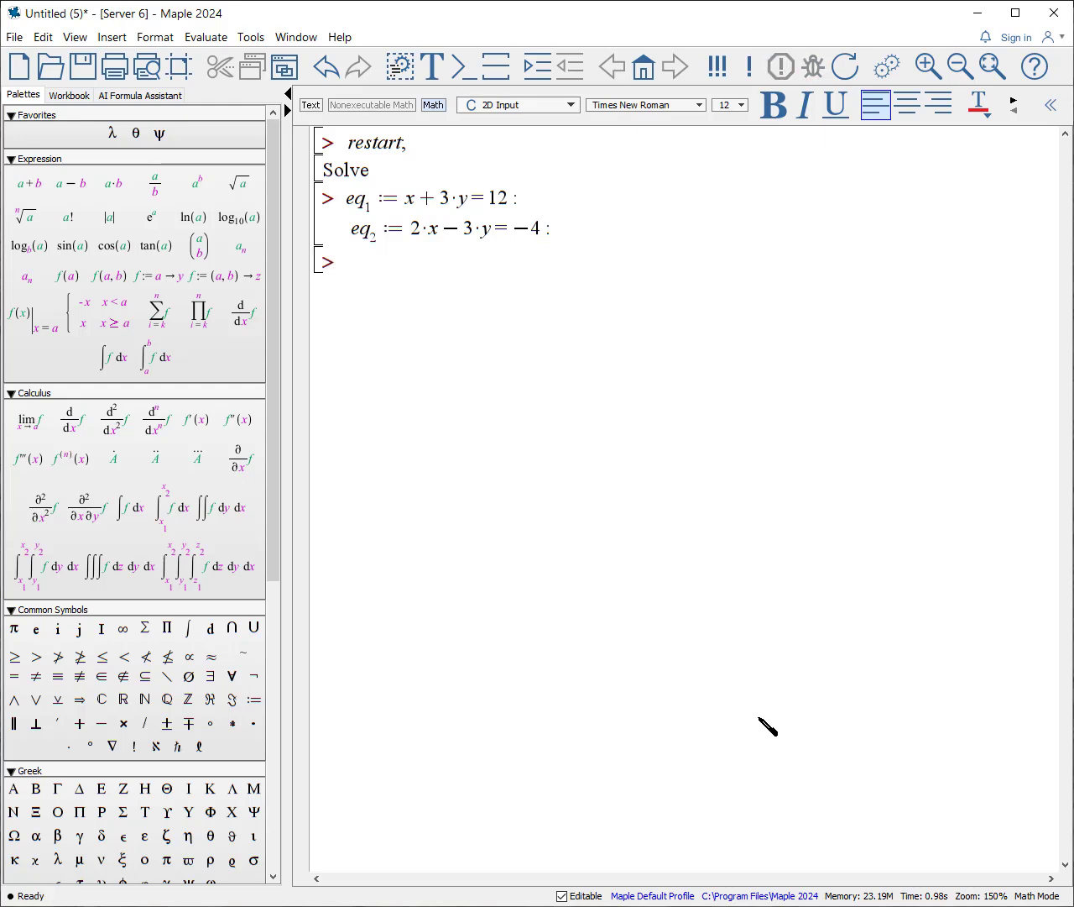
# Step: Compute solutions := solve({eq₁, eq₂}, {y, x}), returning x = 8/3 and y = 28/9
pyautogui.write('solutions := solve({')
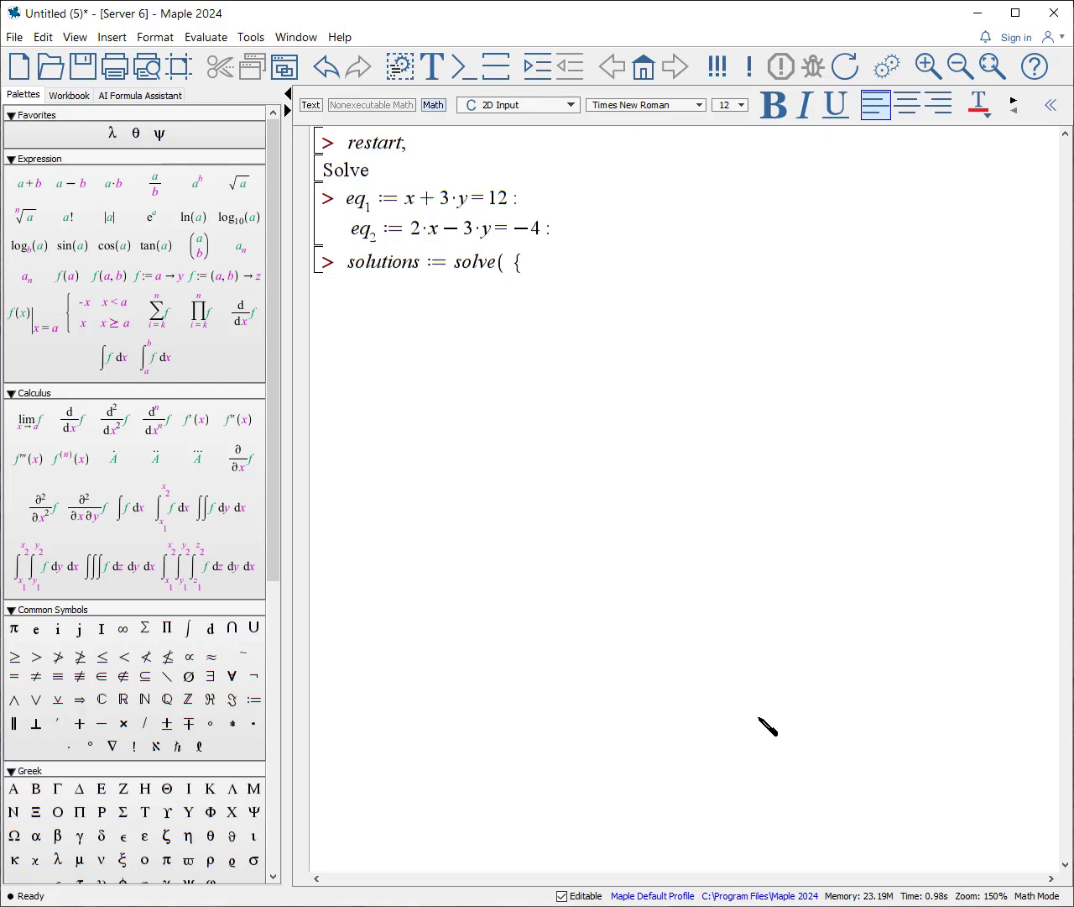
pyautogui.write('eq')
pyautogui.hotkey('ctrl', 'shift', '_')
pyautogui.write('1')
pyautogui.press('Right')
pyautogui.write(',eq')
pyautogui.hotkey('ctrl', 'shift', '_')
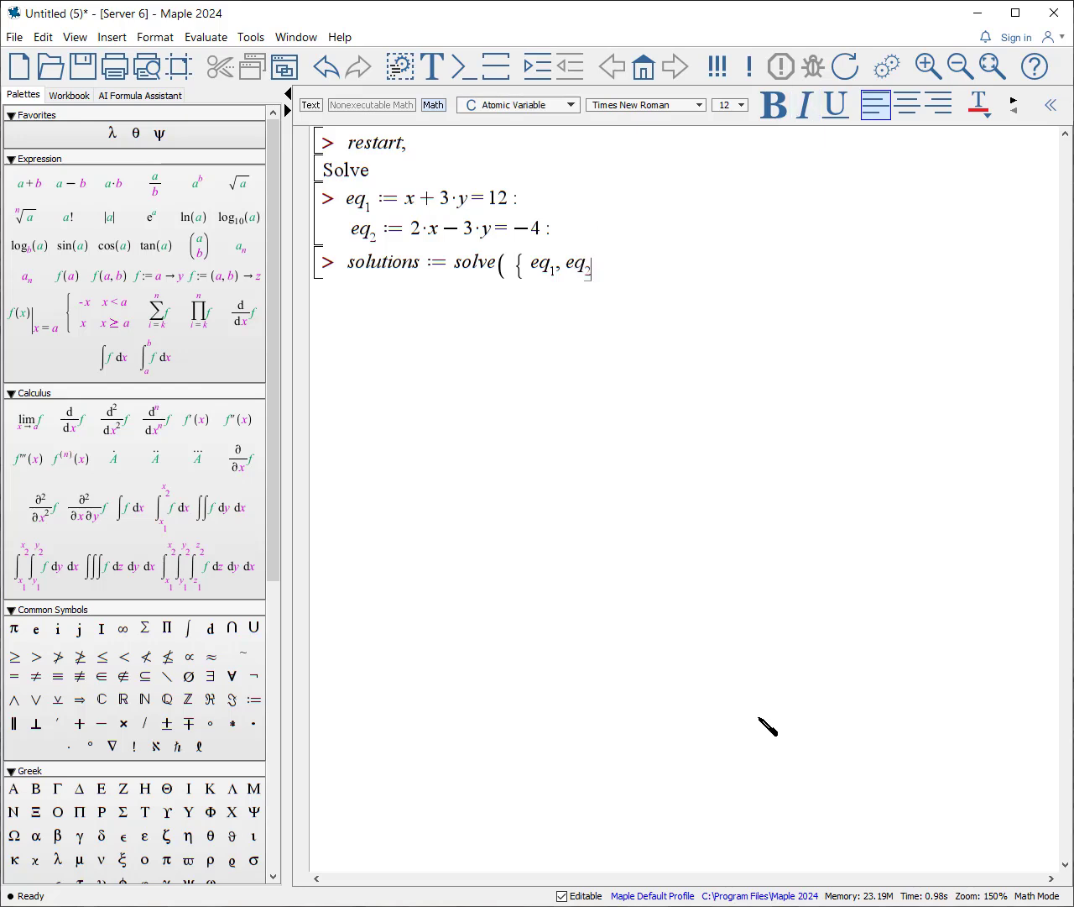
pyautogui.write('2')
pyautogui.press('Right')
pyautogui.write('}')
pyautogui.press('Right')
pyautogui.write(', {y, x})')
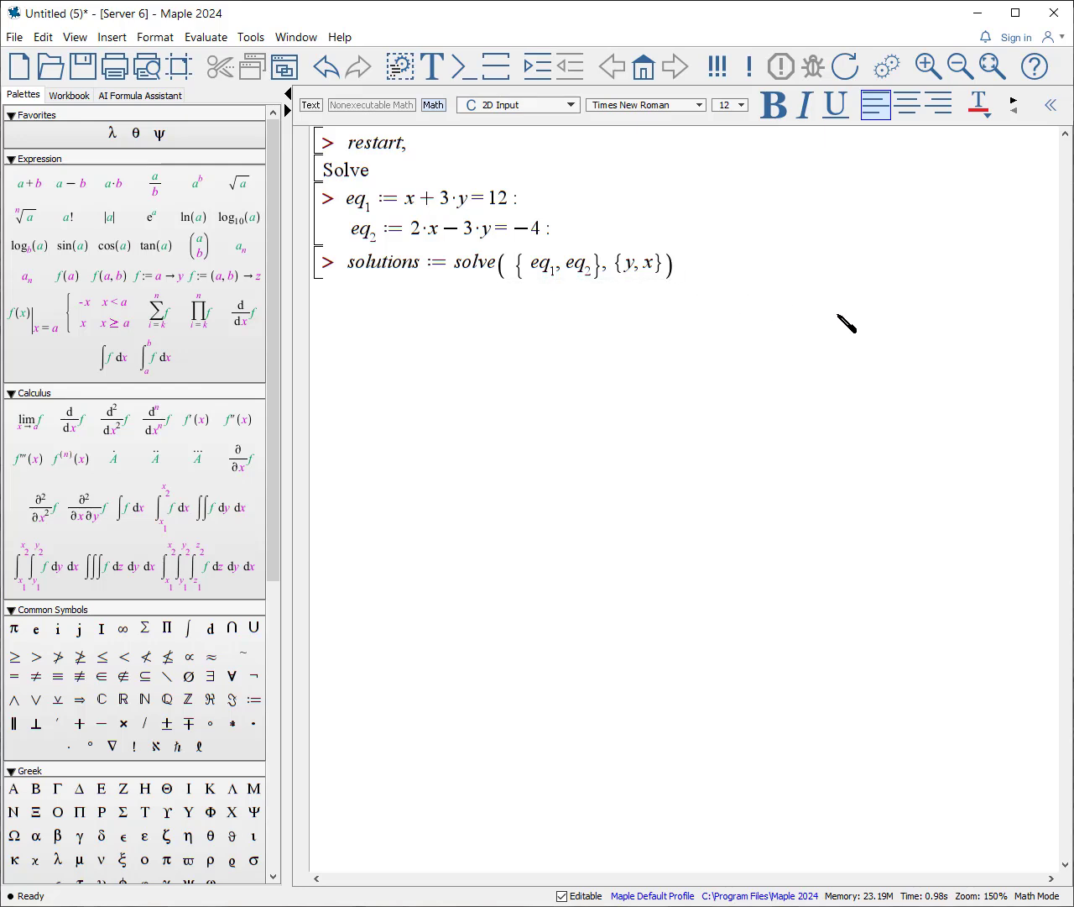
pyautogui.press('Return')
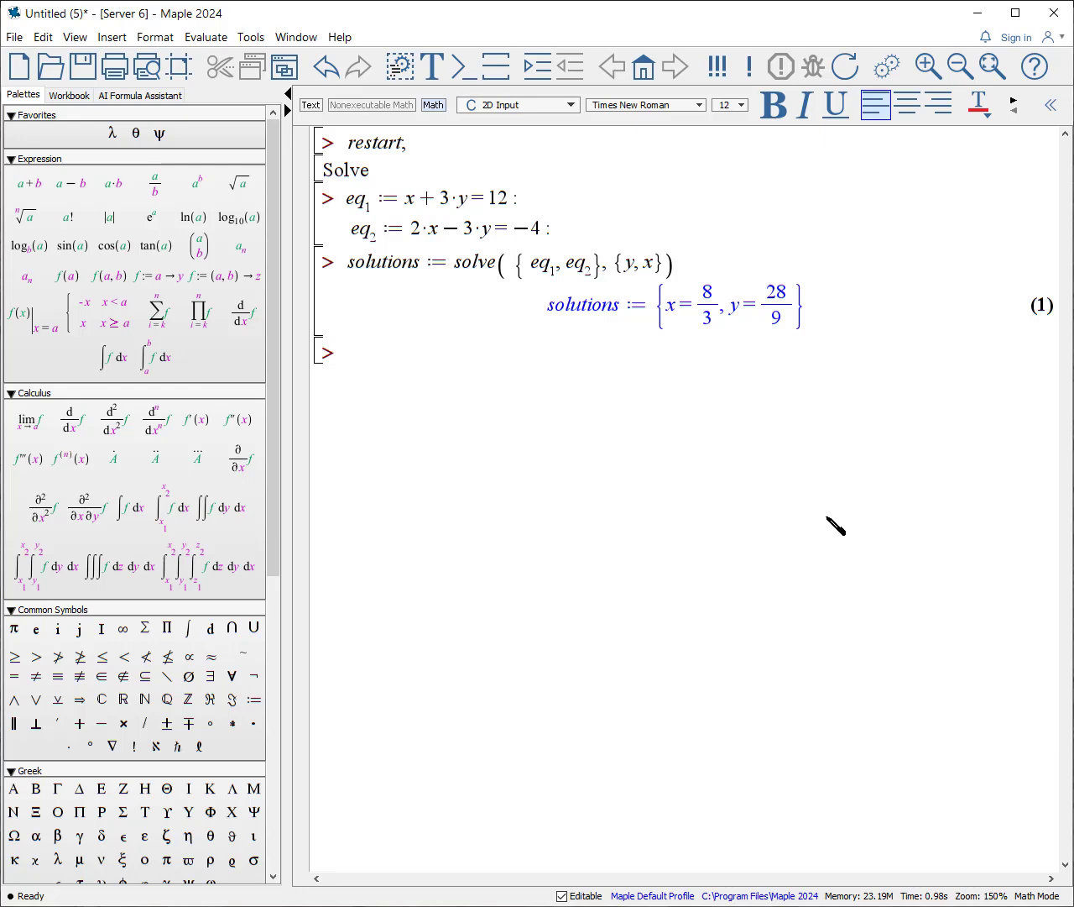
# Step: Run evalf(solutions) to get x = 2.66667 and y = 3.11111
pyautogui.write('evalf')
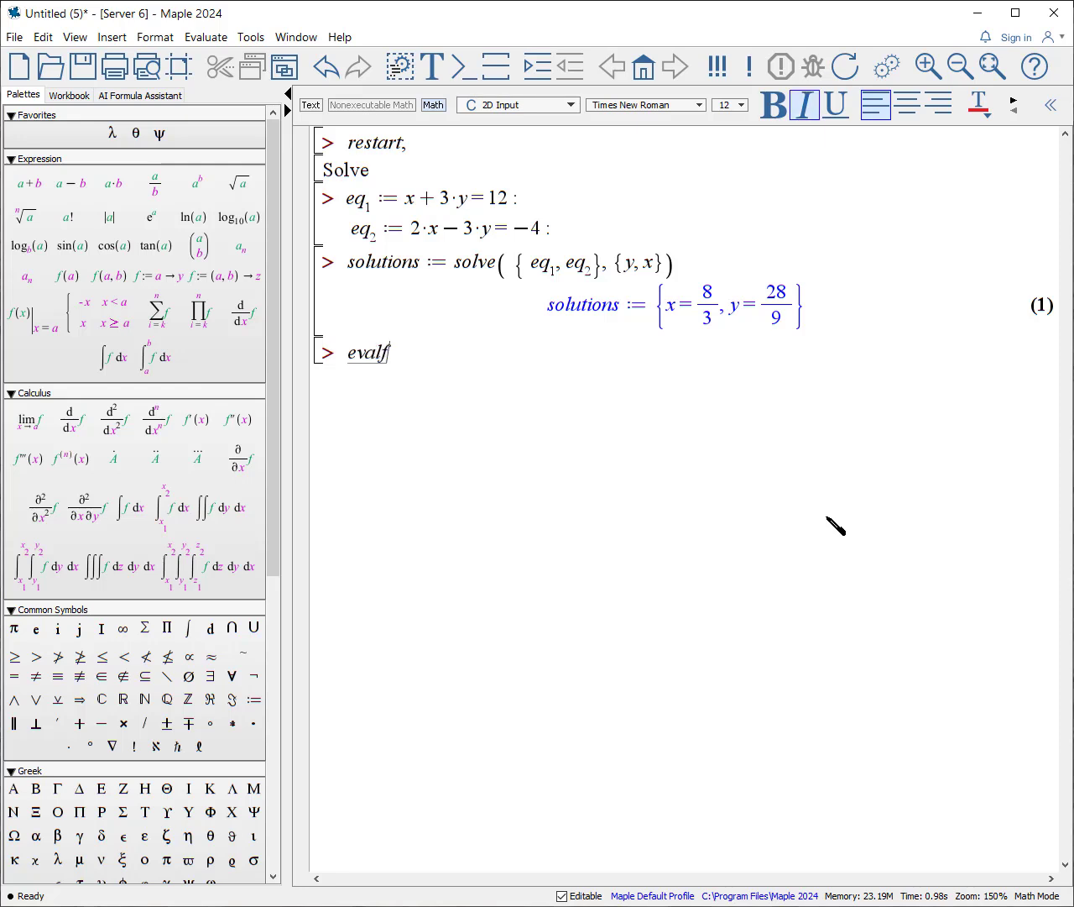
pyautogui.write('(solutions)')
pyautogui.press('Return')
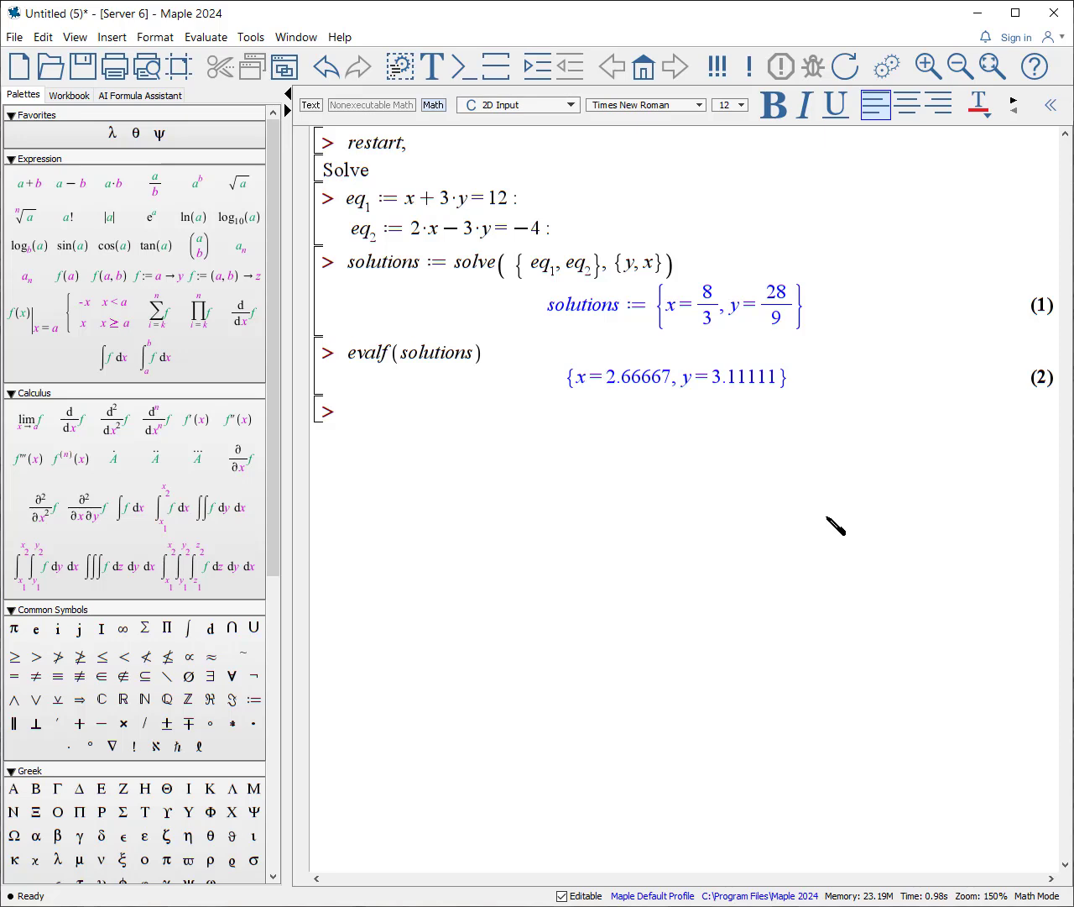
# Step: Solve {eq1, eq2} for the list [y, x], giving [[y = 28/9, x = 8/3]]
pyautogui.write('solutions := solve( ')
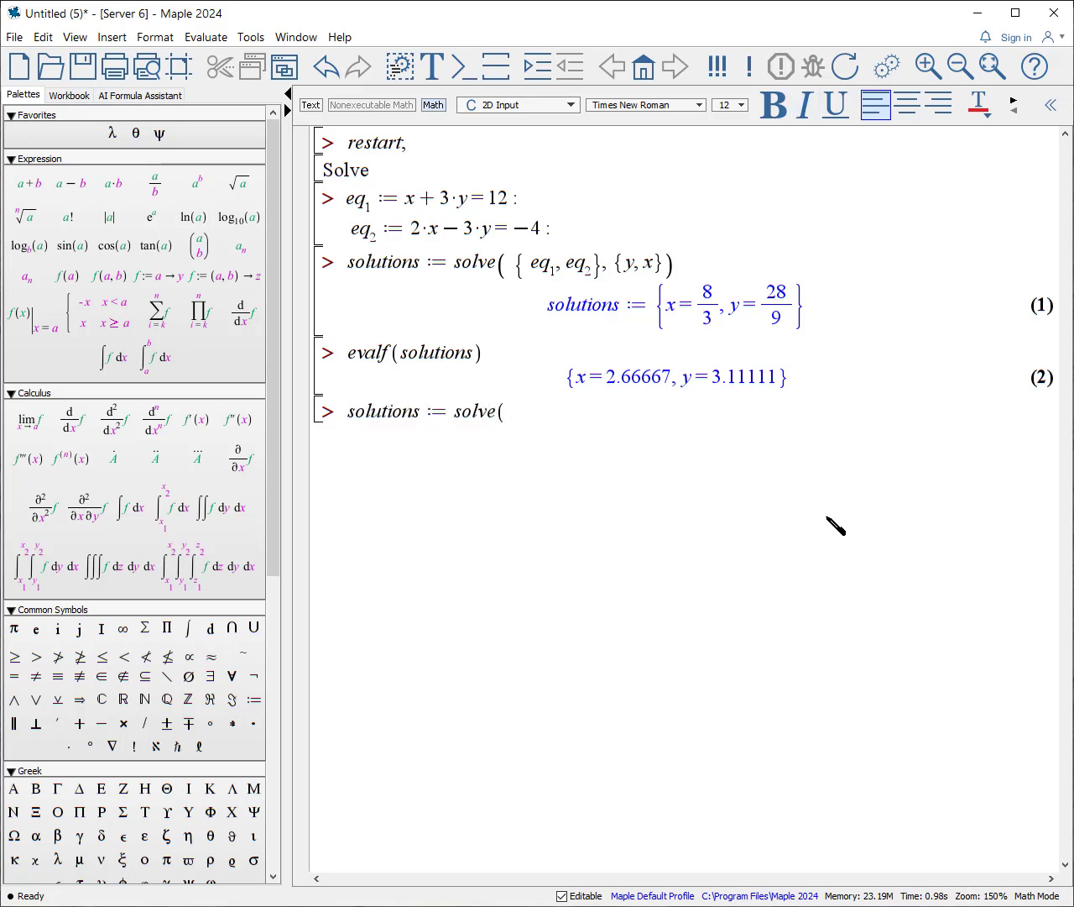
pyautogui.write('{eq_1,')
pyautogui.press('Right')
pyautogui.write(', eq_2')
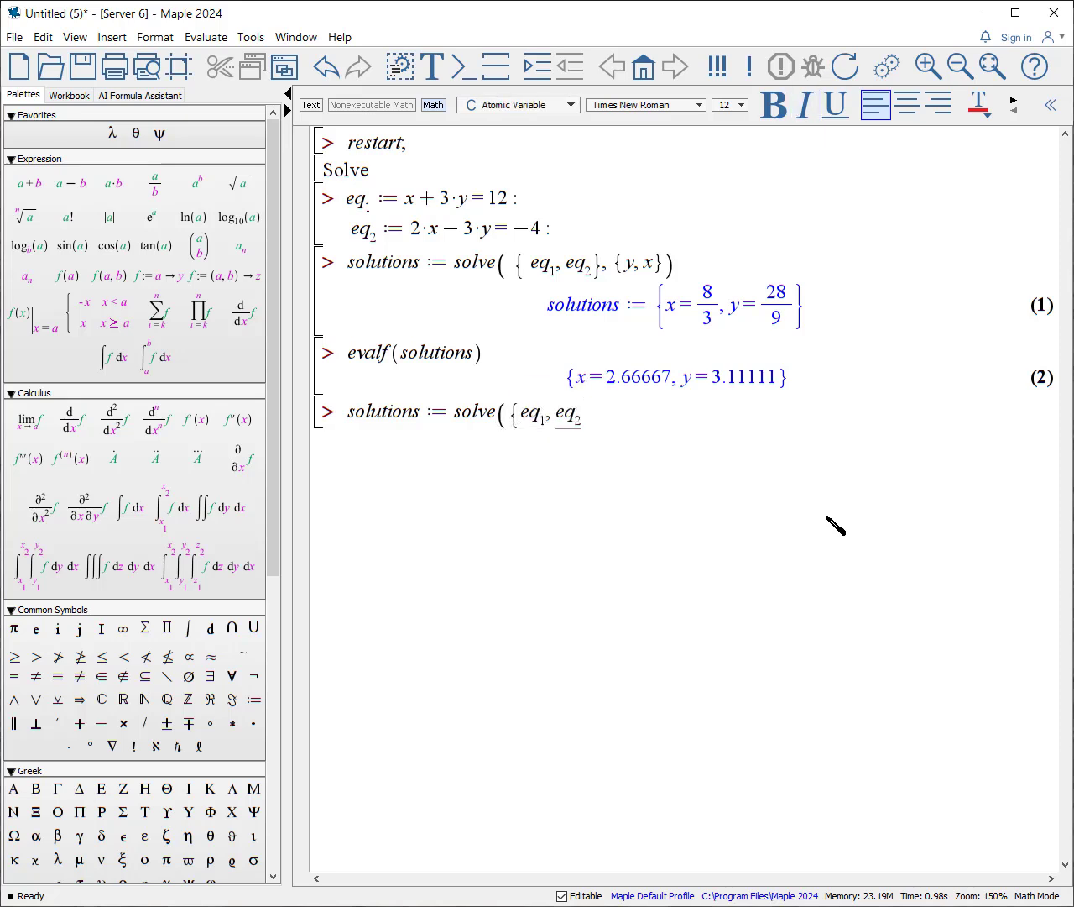
pyautogui.press('Right')
pyautogui.write('}, [y')
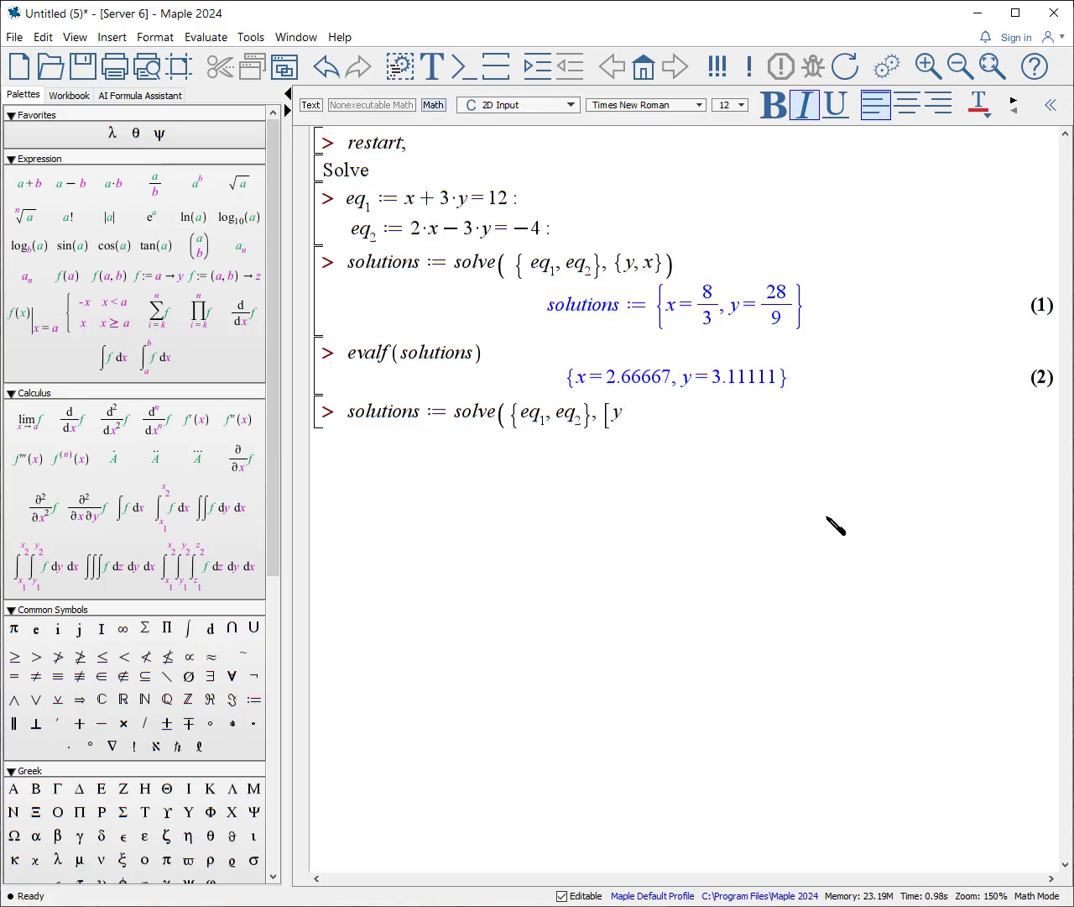
pyautogui.write(', x]')
pyautogui.press('Right')
pyautogui.write(')')
pyautogui.press('Return')
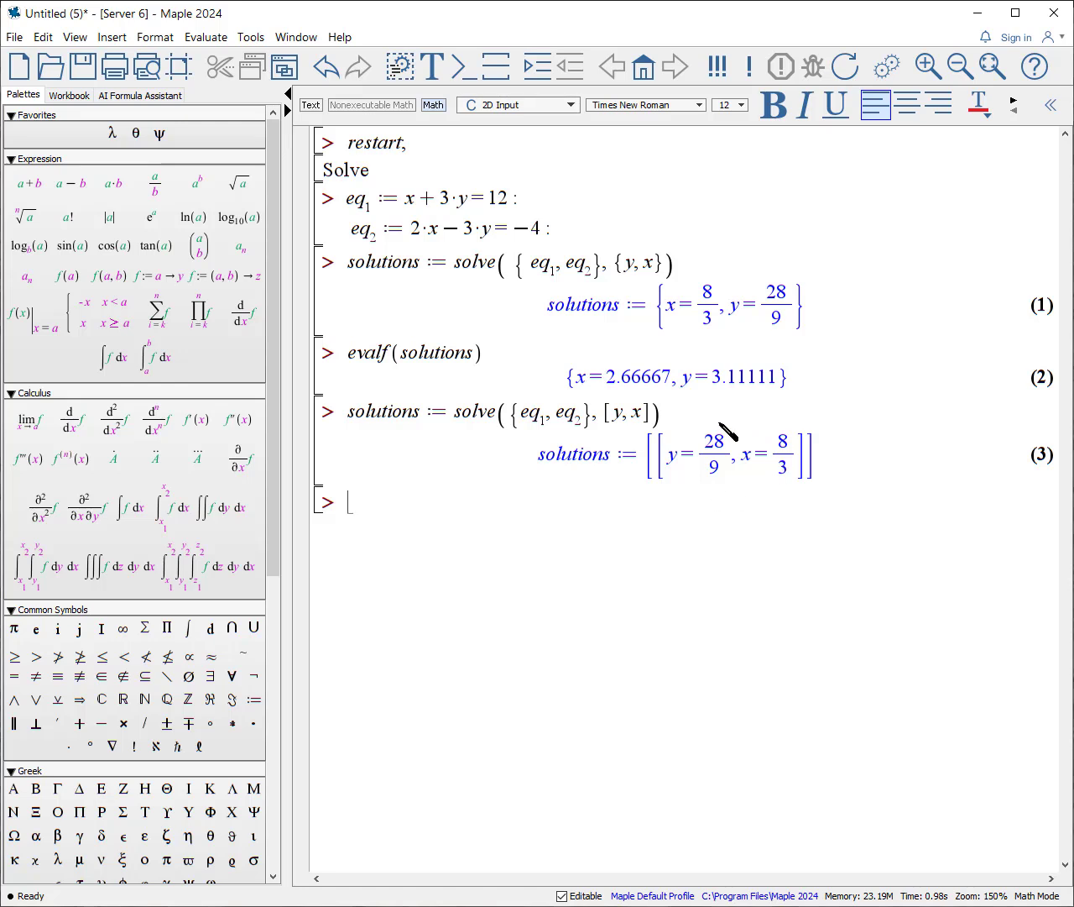
pyautogui.hotkey('ctrl', 'i')
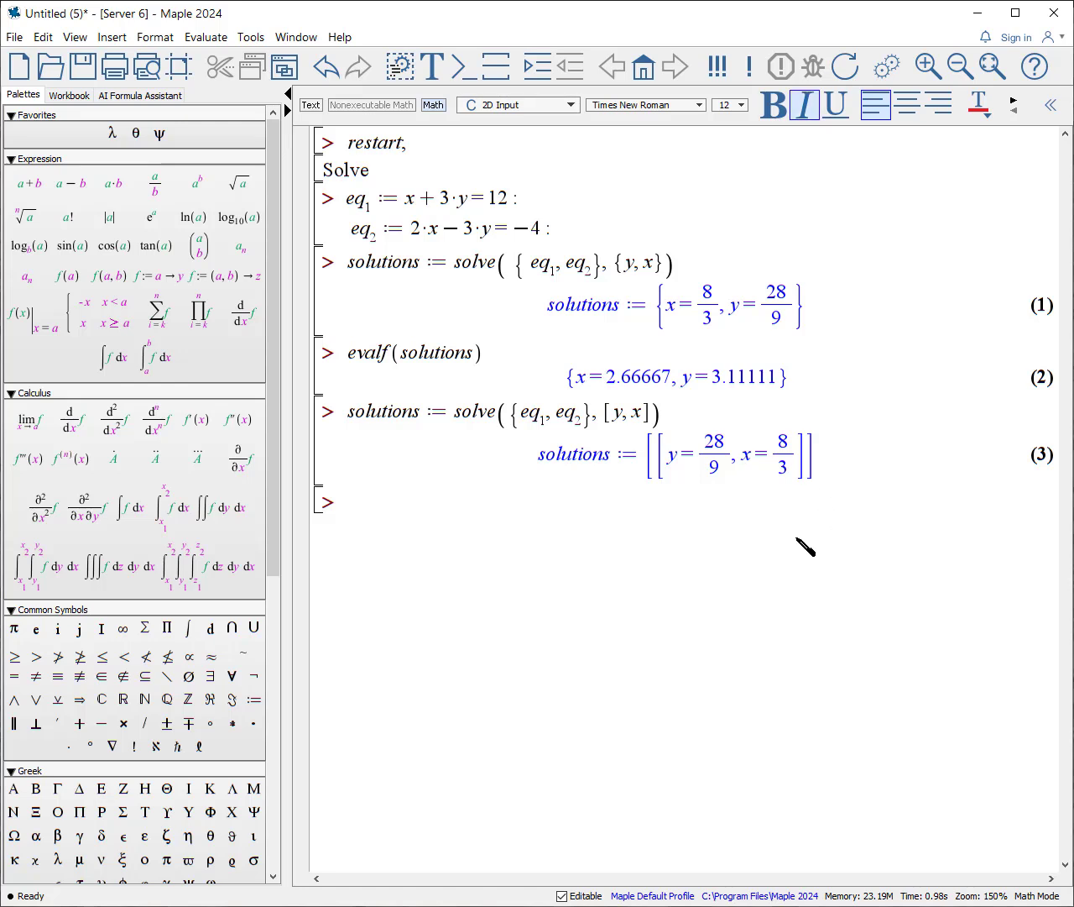
# Step: Extract x = 8/3 from the first solution with eval(x, solutions[1])
pyautogui.write('eval(')
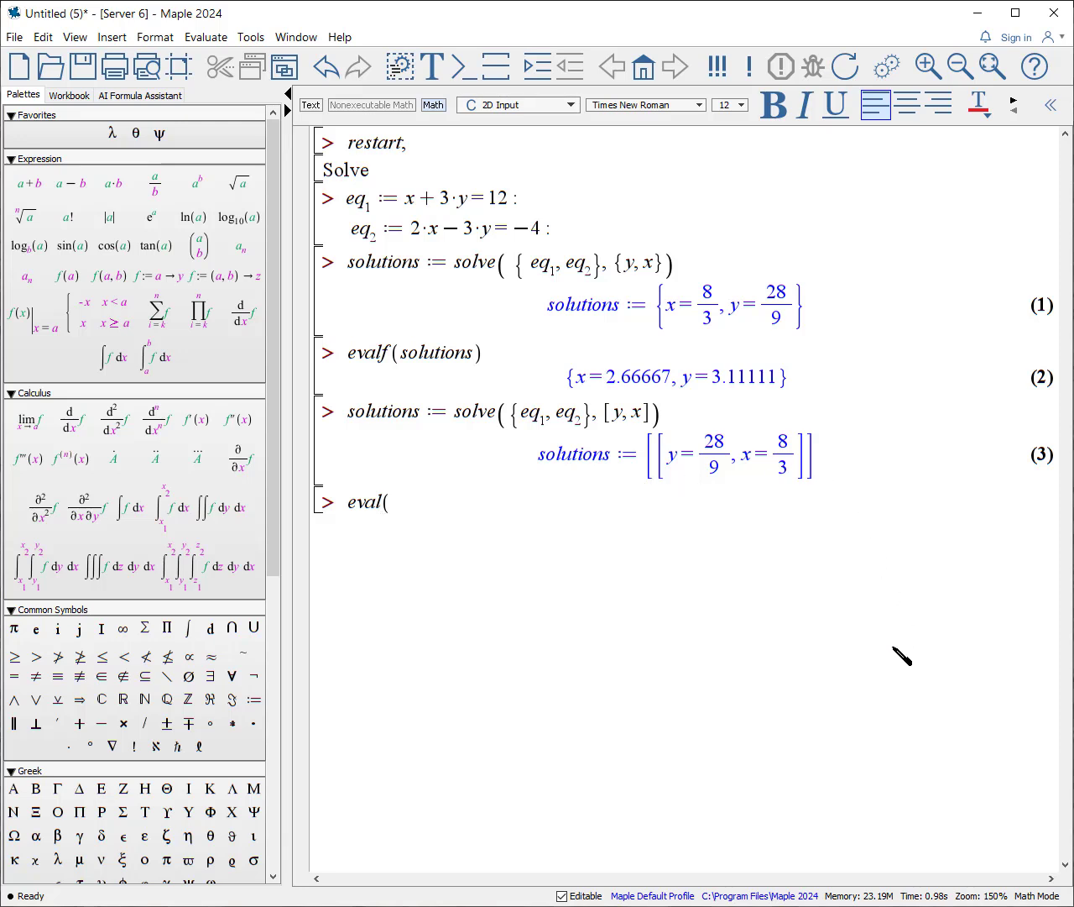
pyautogui.write('solution')
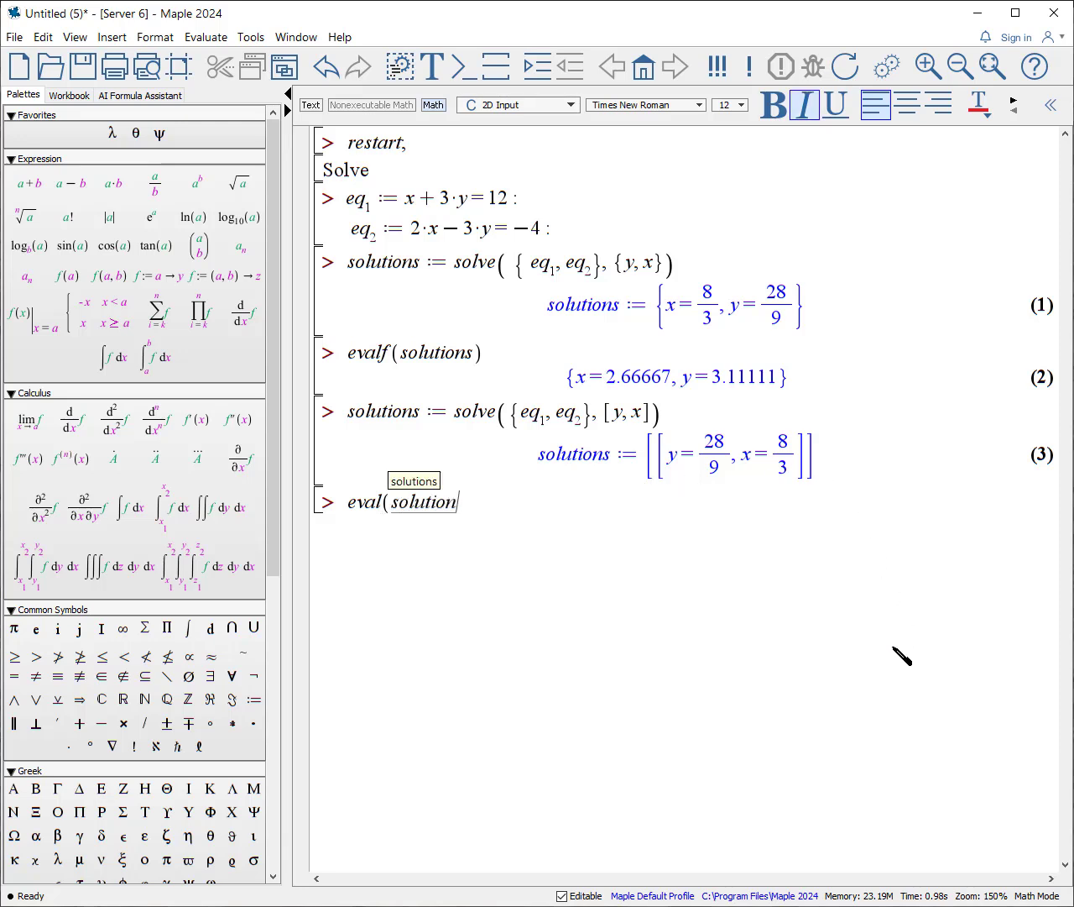
pyautogui.press('BackSpace')
pyautogui.press('BackSpace')
pyautogui.press('BackSpace')
pyautogui.press('BackSpace')
pyautogui.press('BackSpace')
pyautogui.press('BackSpace')
pyautogui.press('BackSpace')
pyautogui.press('BackSpace')
pyautogui.write('x, solu')
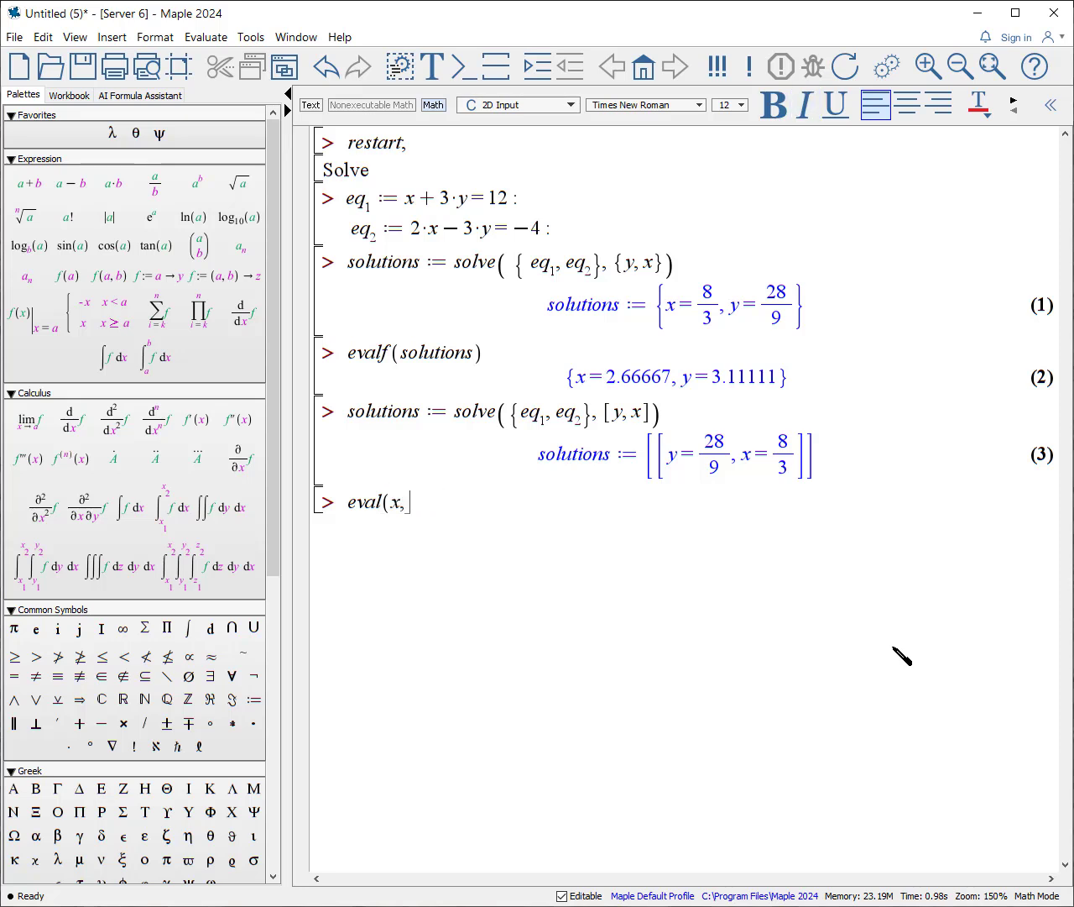
pyautogui.write('tions[1')
pyautogui.write(')')
pyautogui.press('Return')
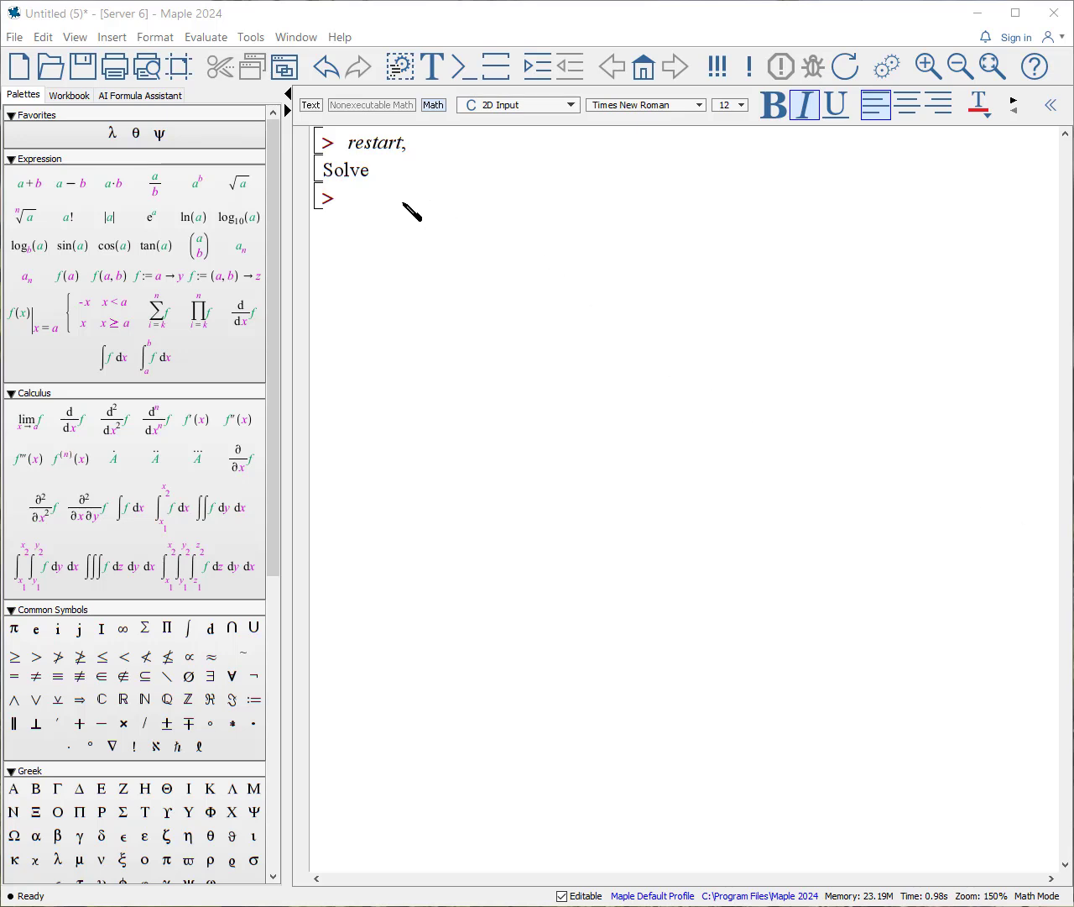
# Step: Define eqns := x + y^2 = a, x - y = b on a new line without running it
pyautogui.click(411, 212)
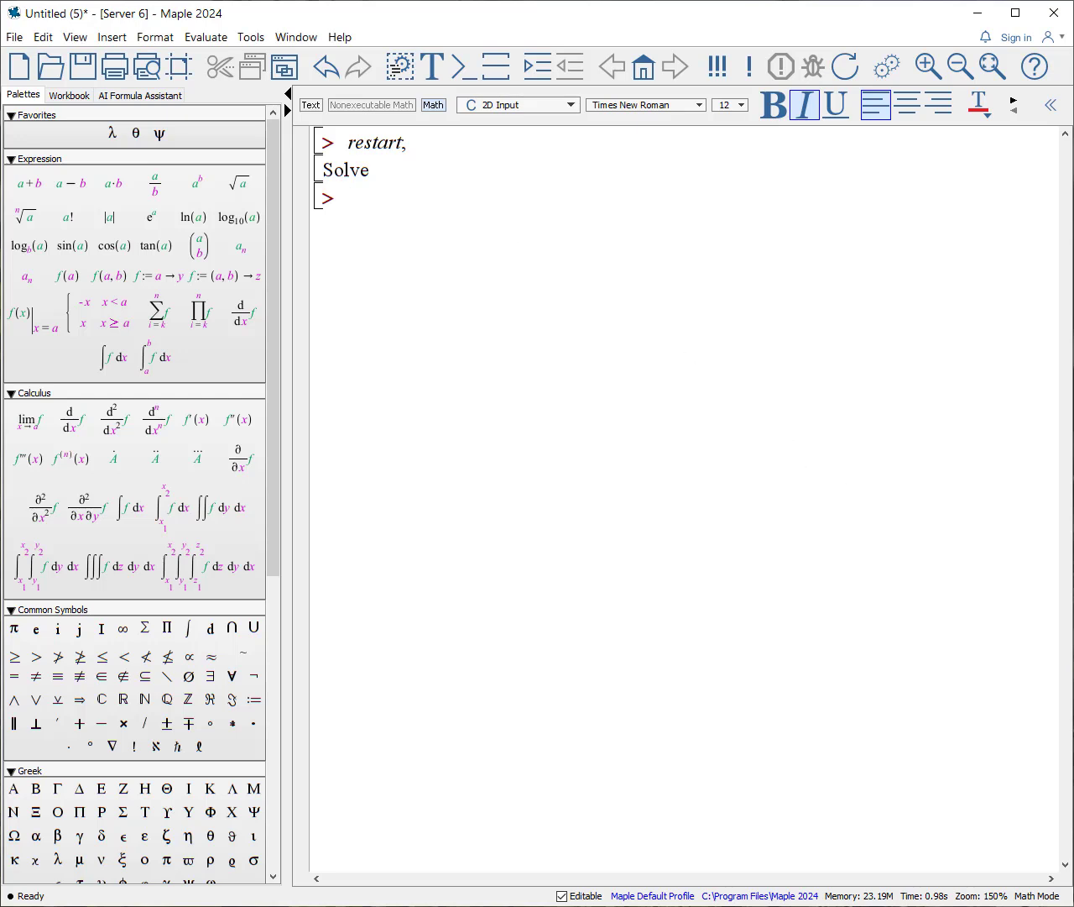
pyautogui.write('eqns := x + y^2')
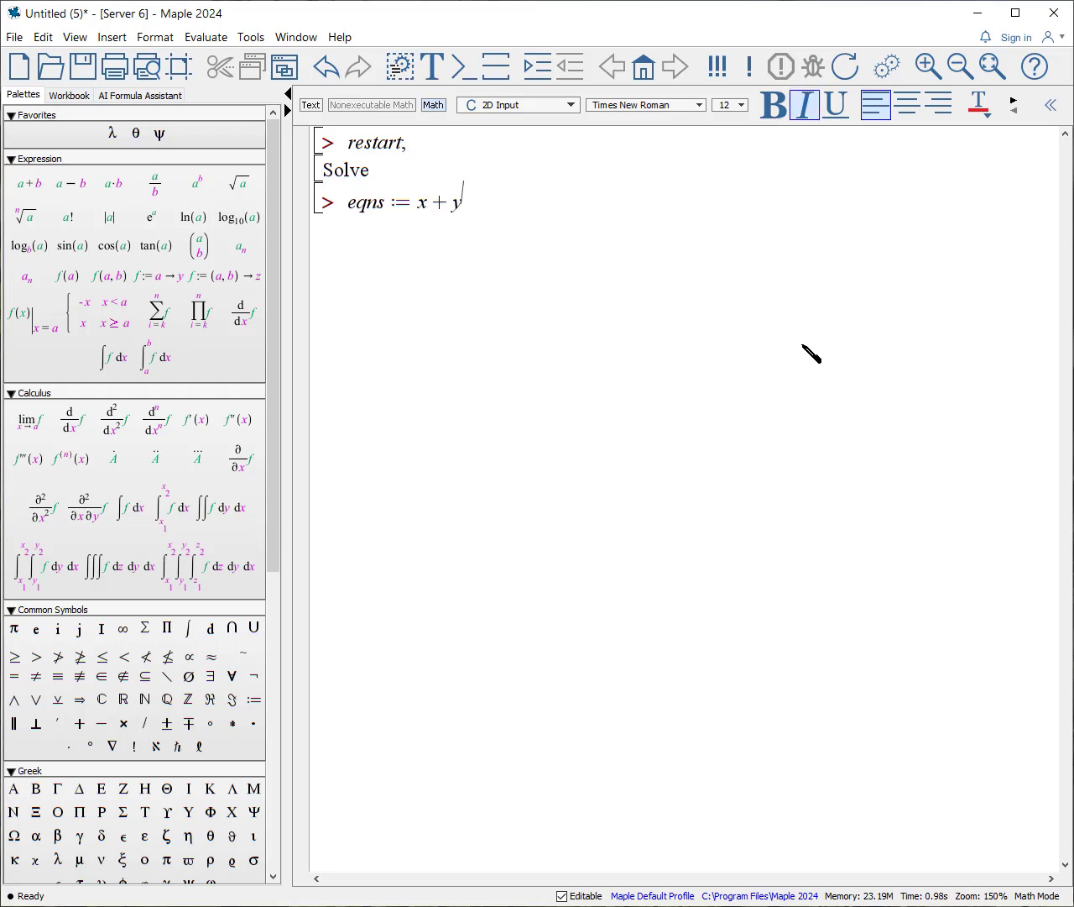
pyautogui.press('Right')
pyautogui.write('=a, ')
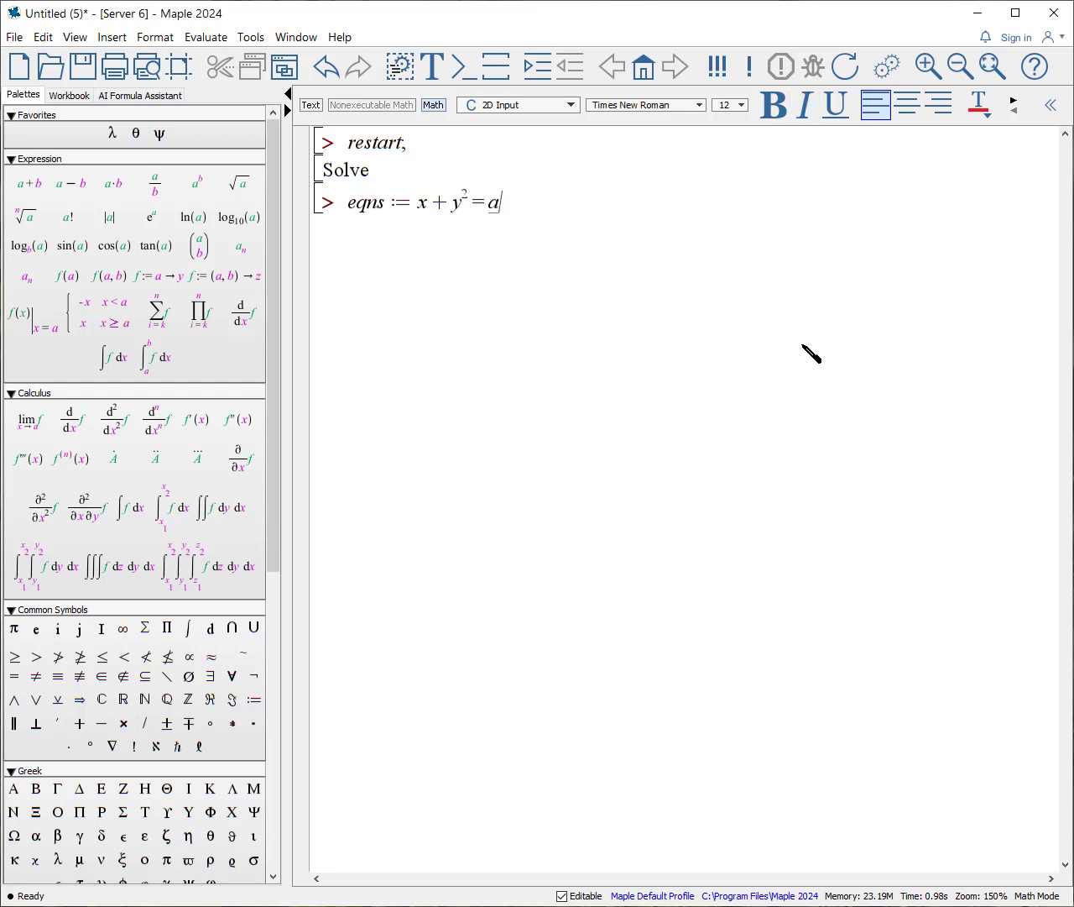
pyautogui.write('x-y=b')
pyautogui.hotkey('shift', 'Return')
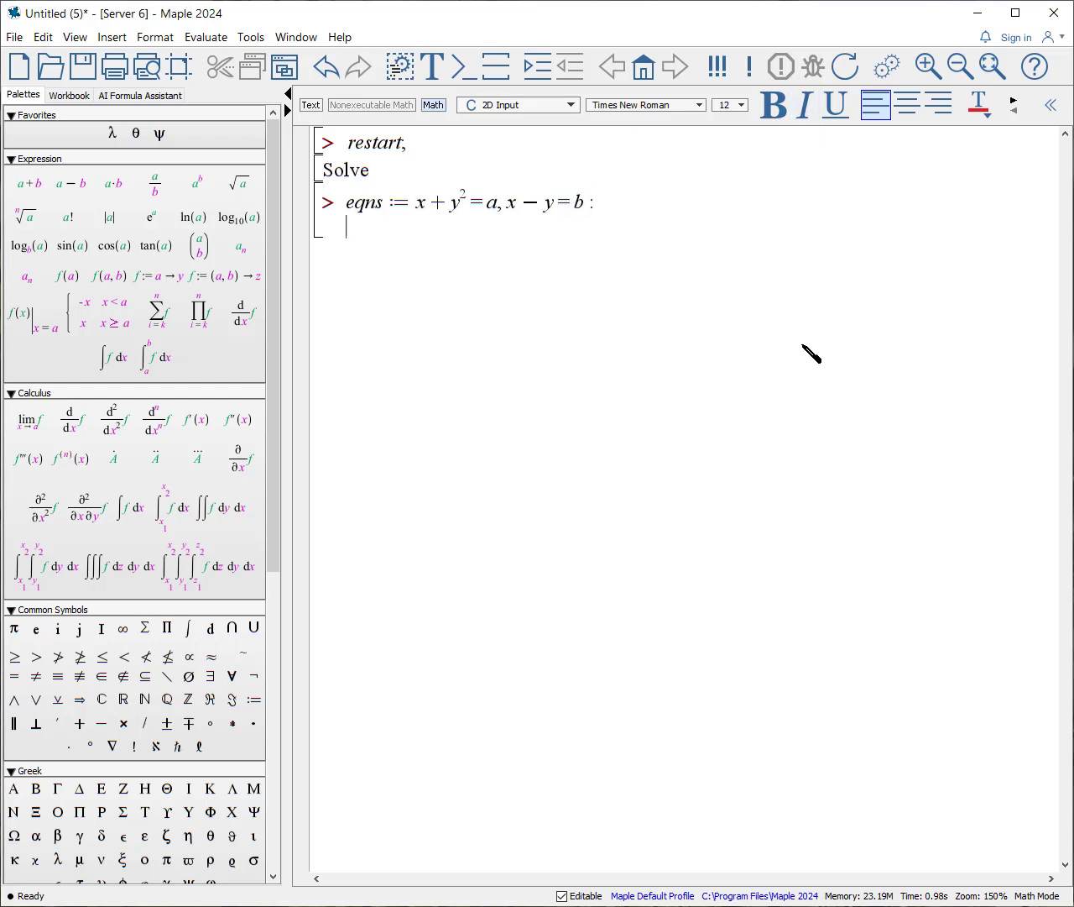
# Step: Solve eqns for {x, y} into solutions, producing RootOf results
pyautogui.write('solutions:=solve(eqn')
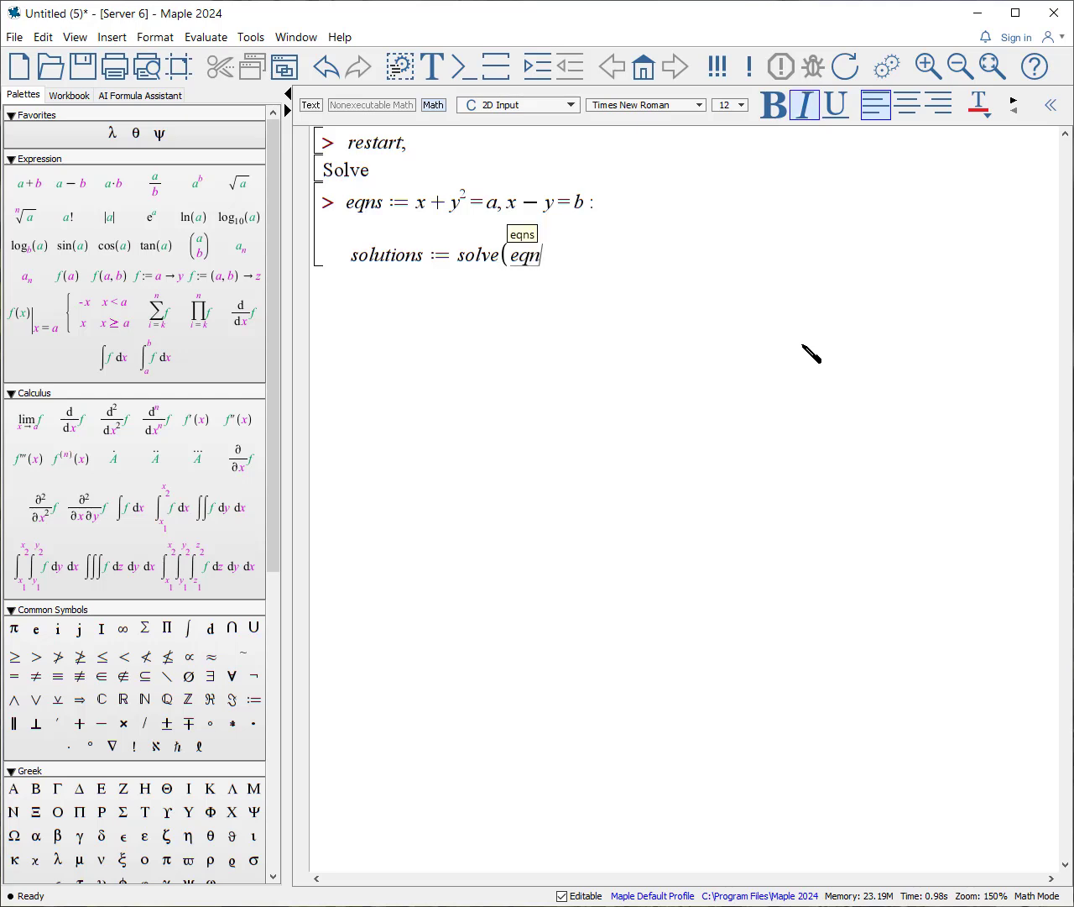
pyautogui.write('s')
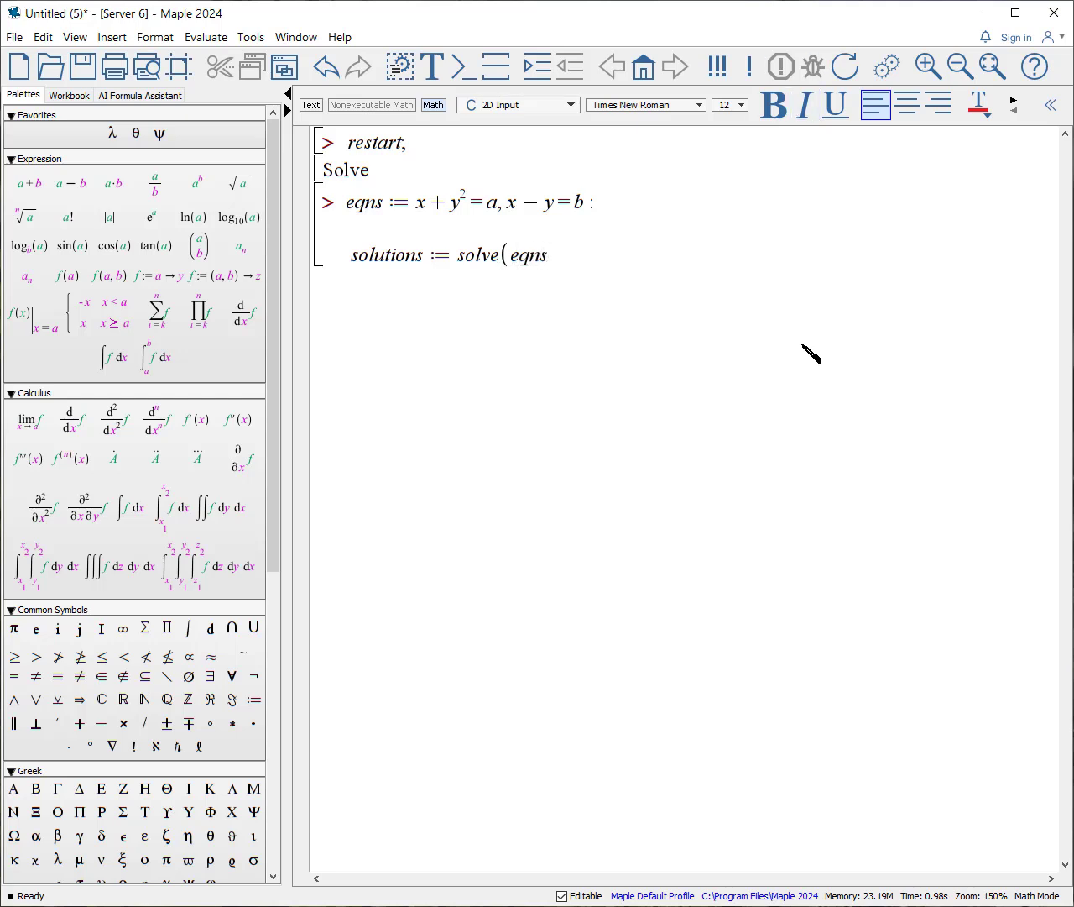
pyautogui.write('{')
pyautogui.press('End')
pyautogui.write('}, {x, y})')
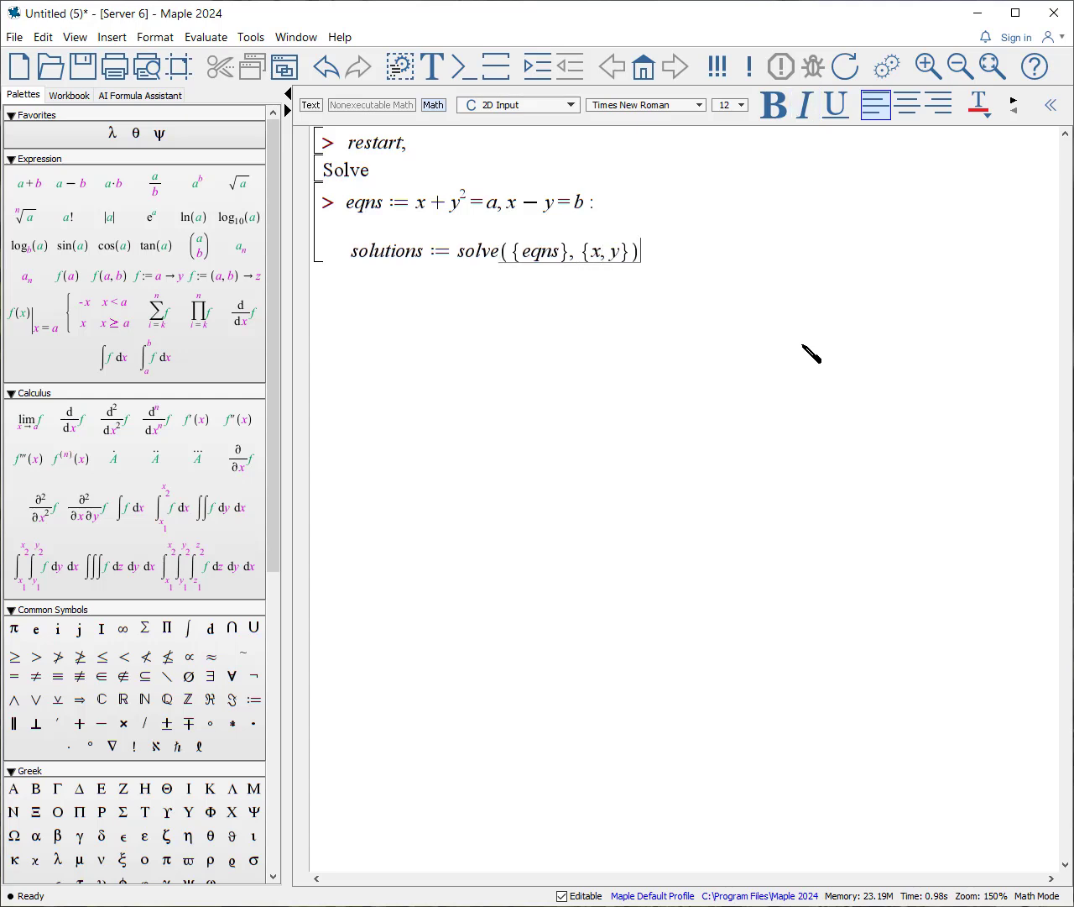
pyautogui.press('Return')
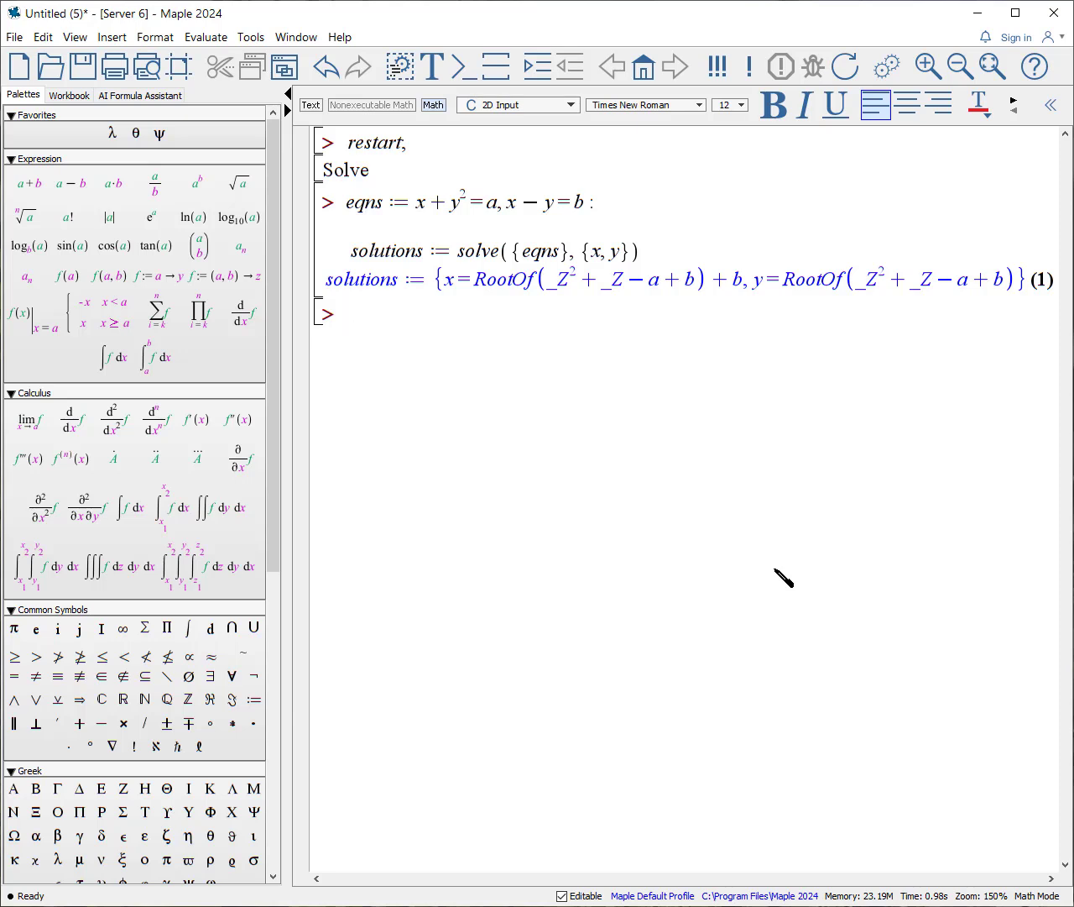
# Step: Solve {eqns} for {x, y} with the explicit option, giving radical solutions in √(1+4a−4b)
pyautogui.write('solution')
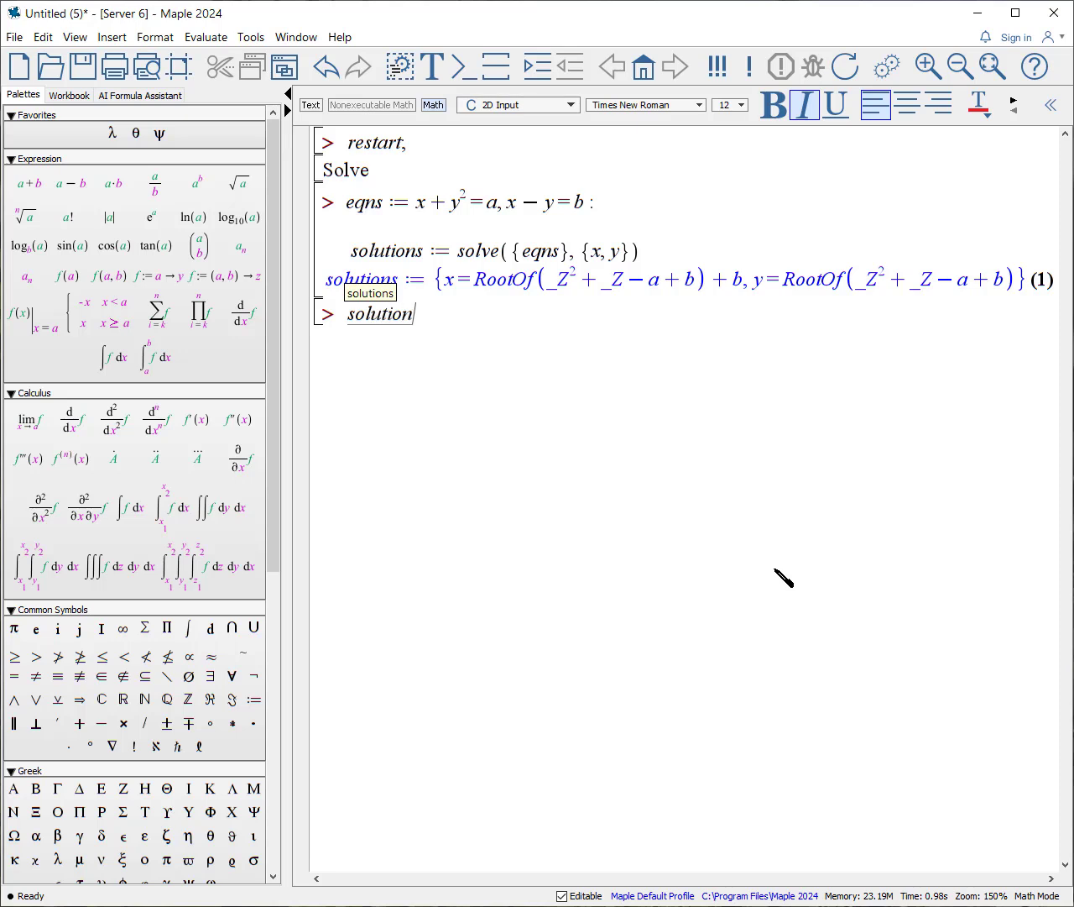
pyautogui.write('s := solve( ')
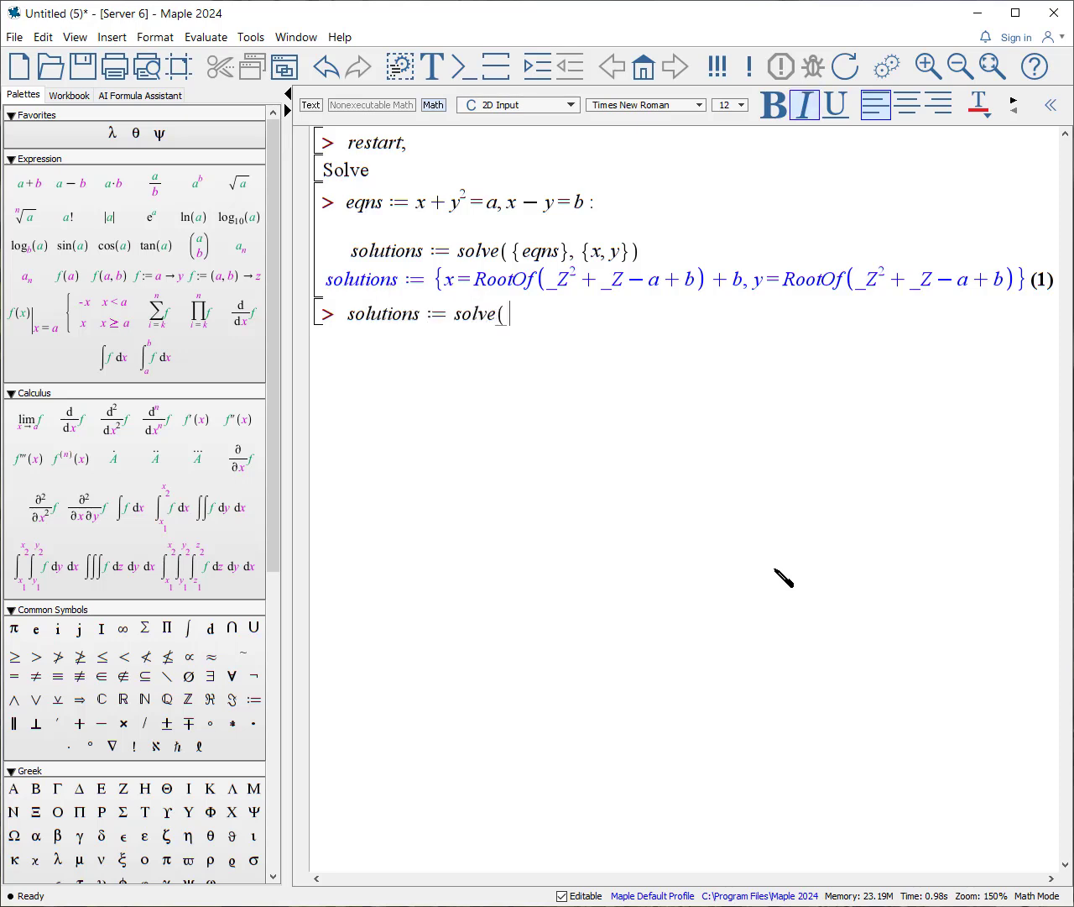
pyautogui.write('{ eqns }, {x, y}, ')
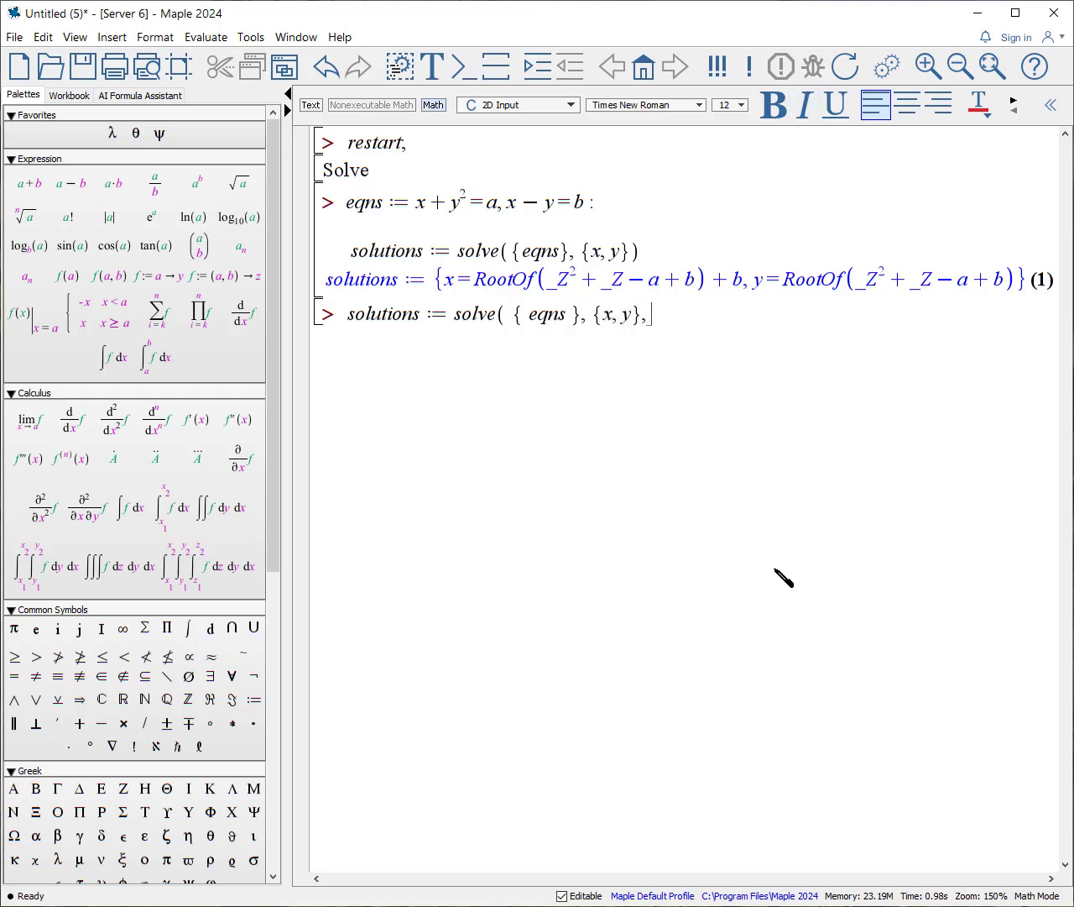
pyautogui.write('explic')
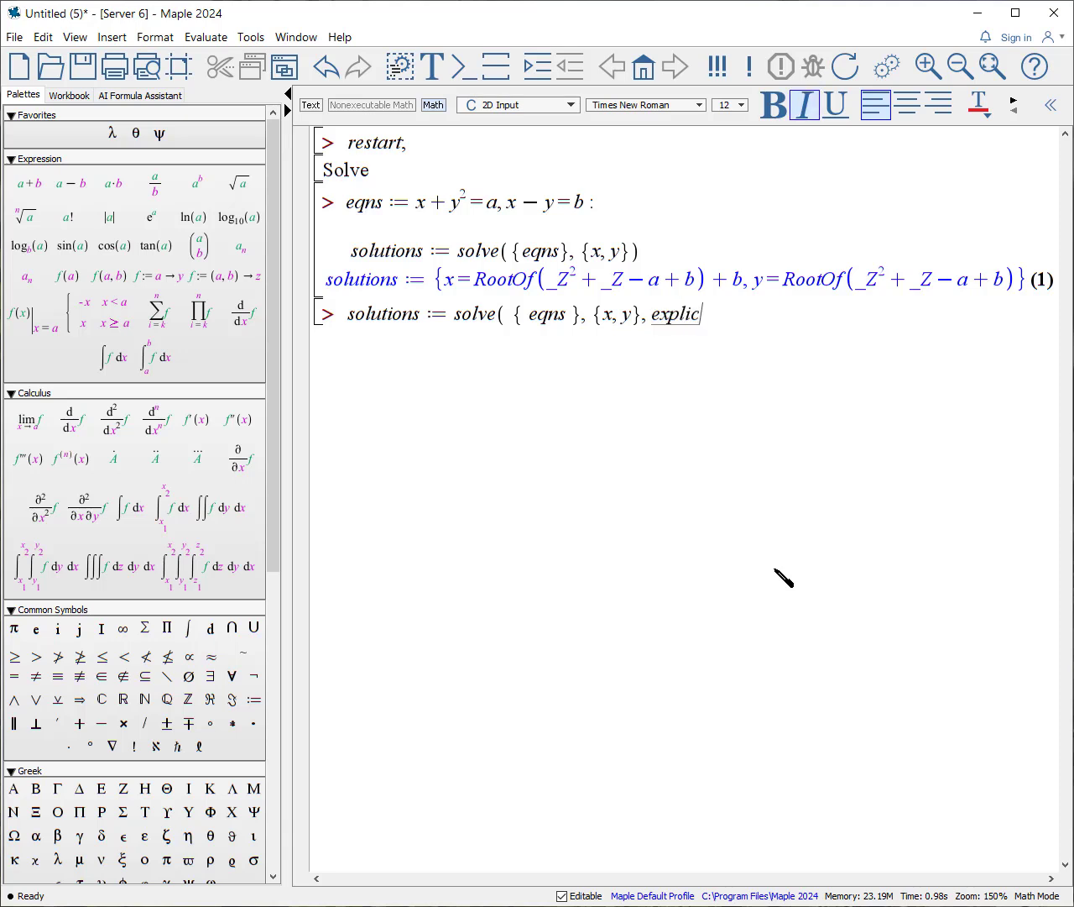
pyautogui.write('it)')
pyautogui.press('Return')
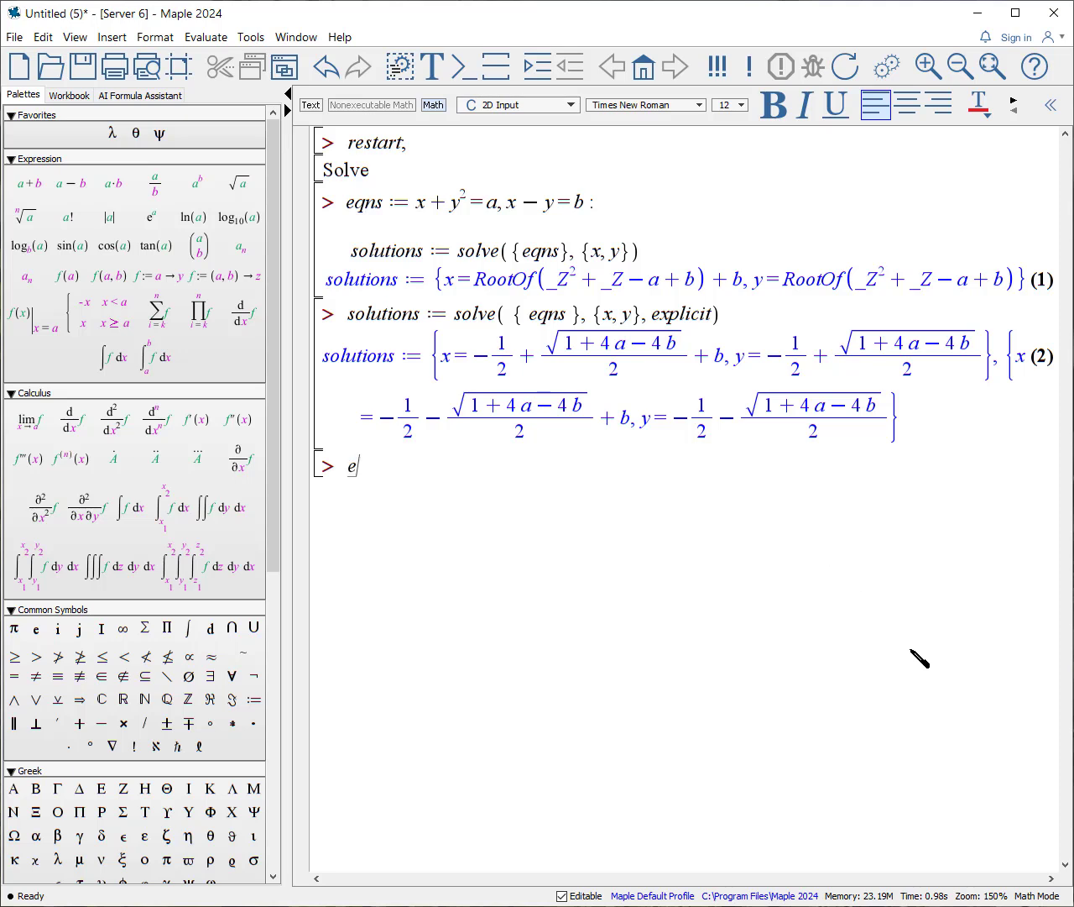
# Step: Evaluate y at solutions[2], giving −1/2 − √(1+4a−4b)/2
pyautogui.write('val')
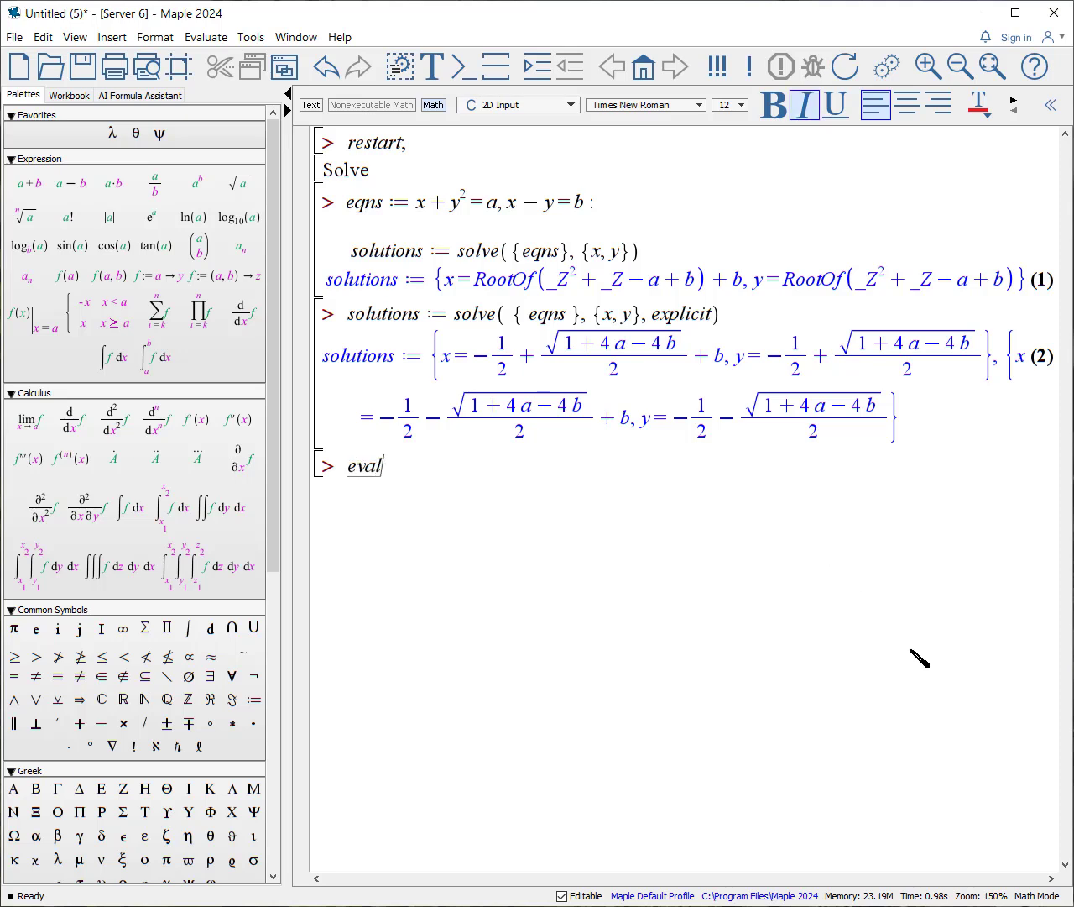
pyautogui.write('(y, solu')
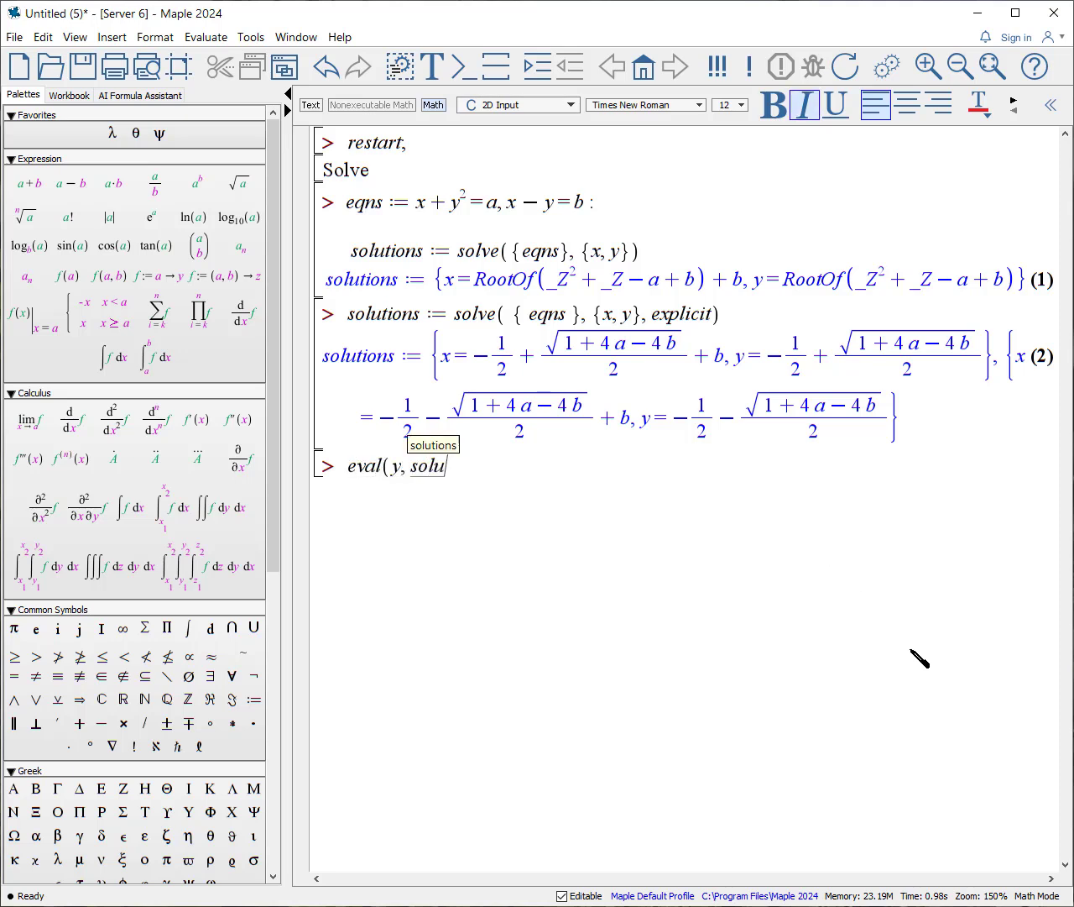
pyautogui.write('tions[')
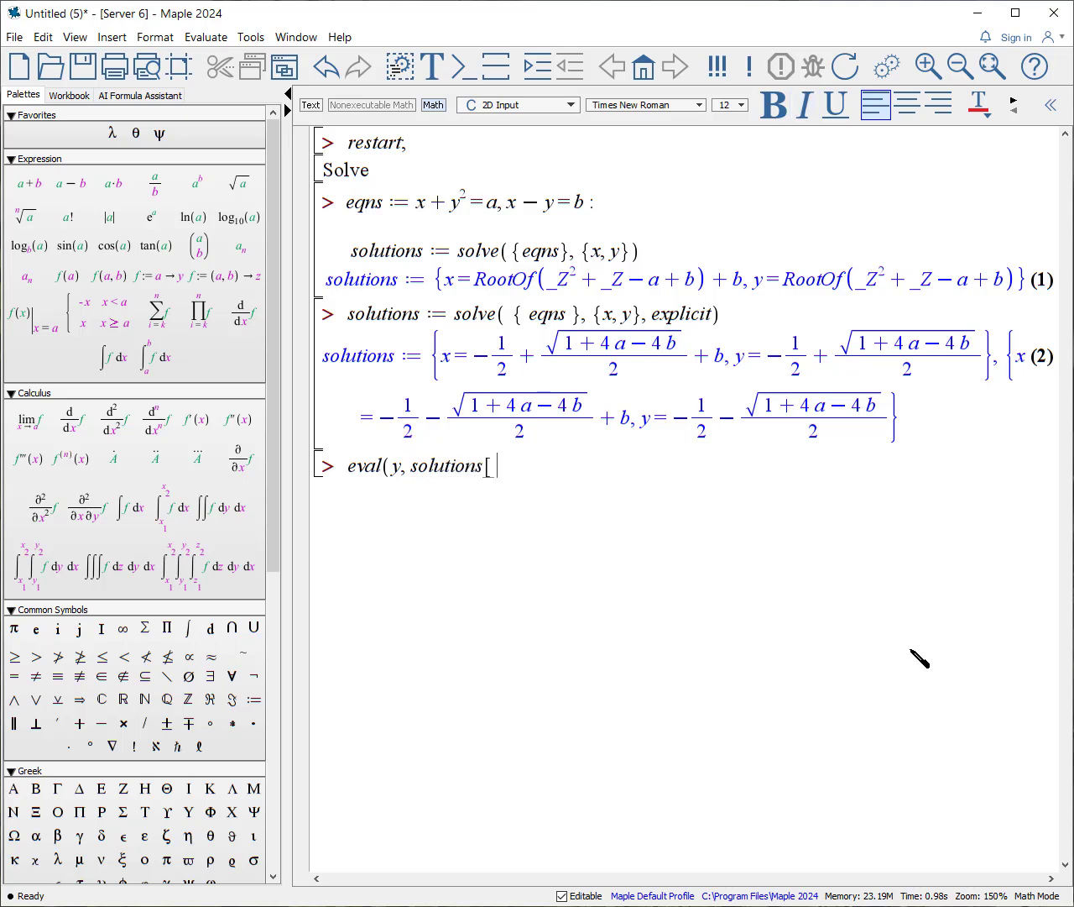
pyautogui.write('2])')
pyautogui.press('Return')
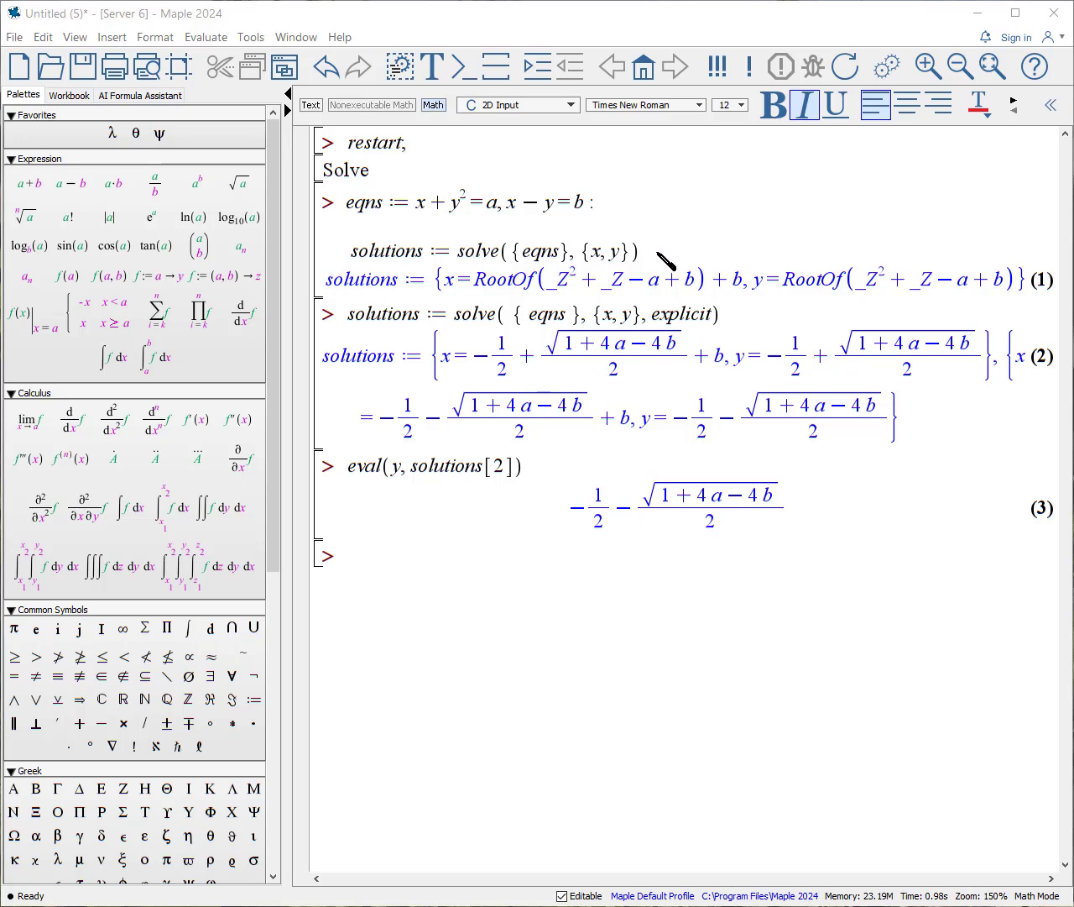
# Step: Paste and rerun solutions := solve({eqns}, {x, y}) at the last prompt to restore the RootOf output
pyautogui.moveTo(643, 252); pyautogui.dragTo(345, 256)
pyautogui.hotkey('ctrl', 'c')
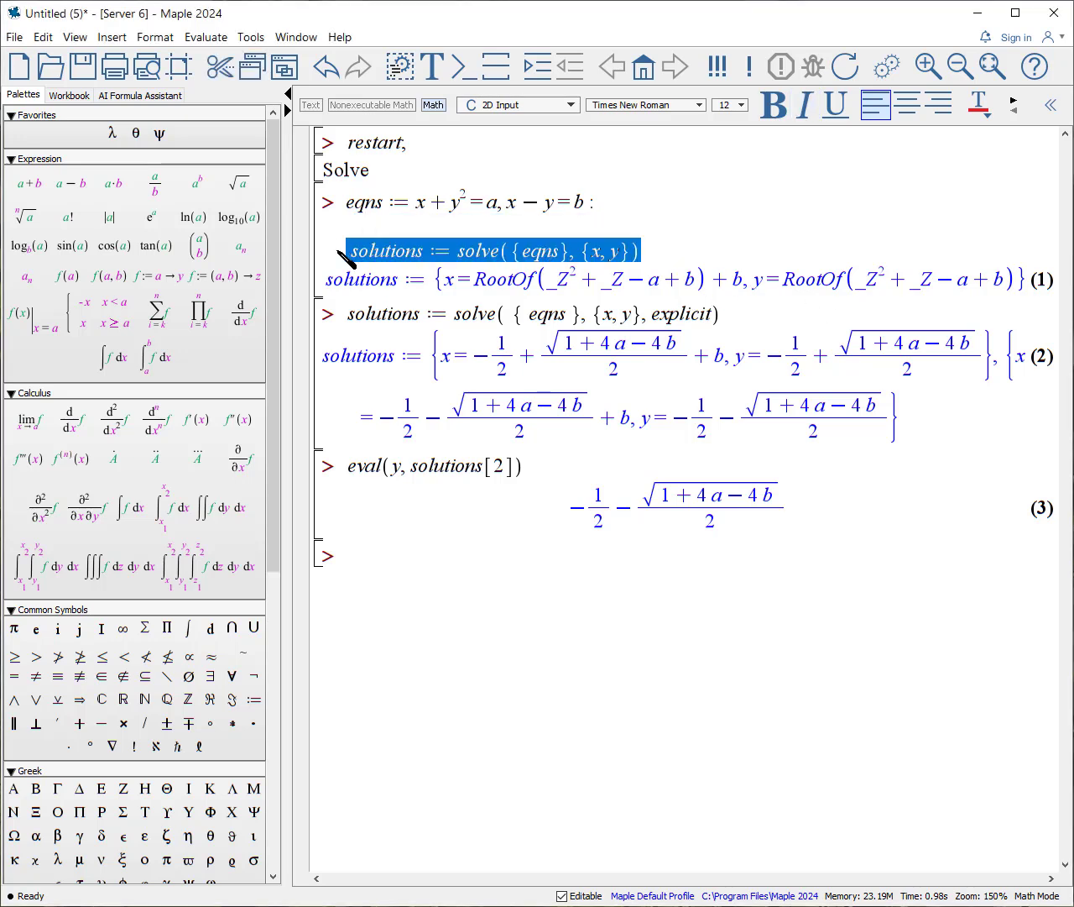
pyautogui.click(386, 554)
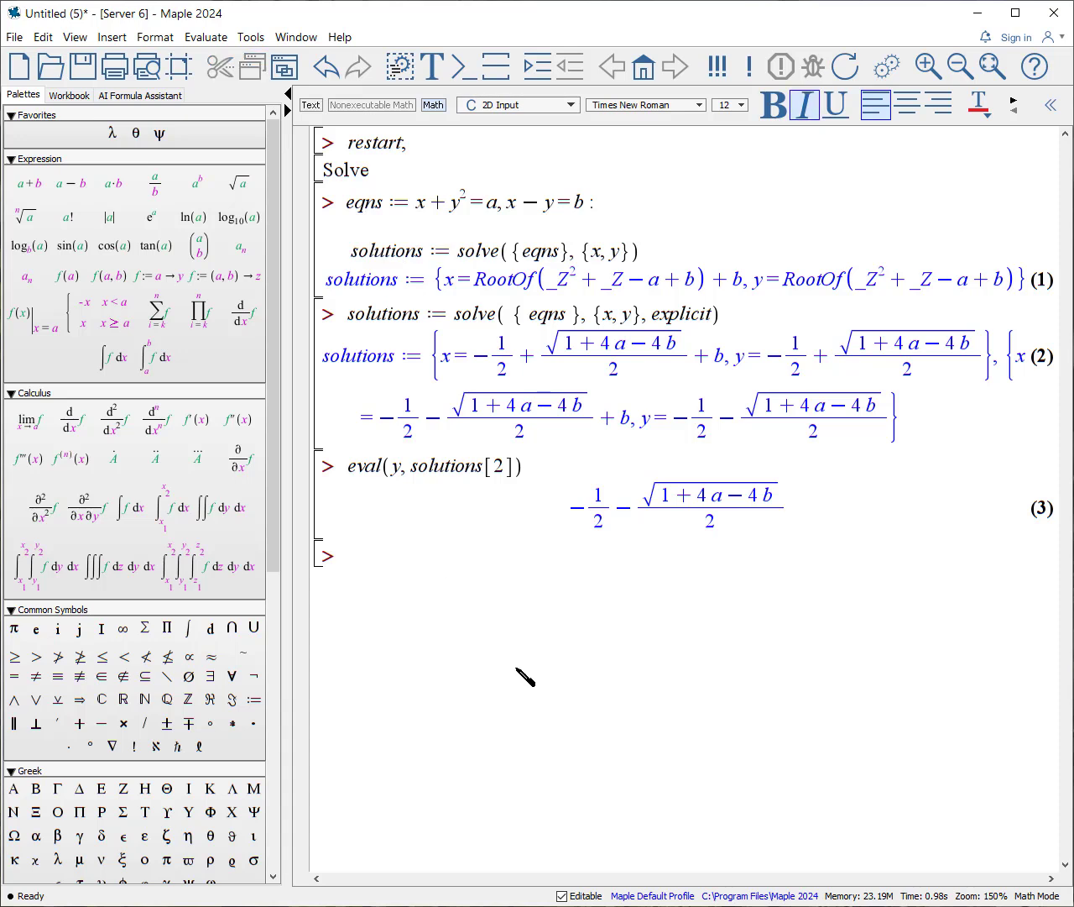
pyautogui.hotkey('ctrl', 'v')
pyautogui.press('Return')
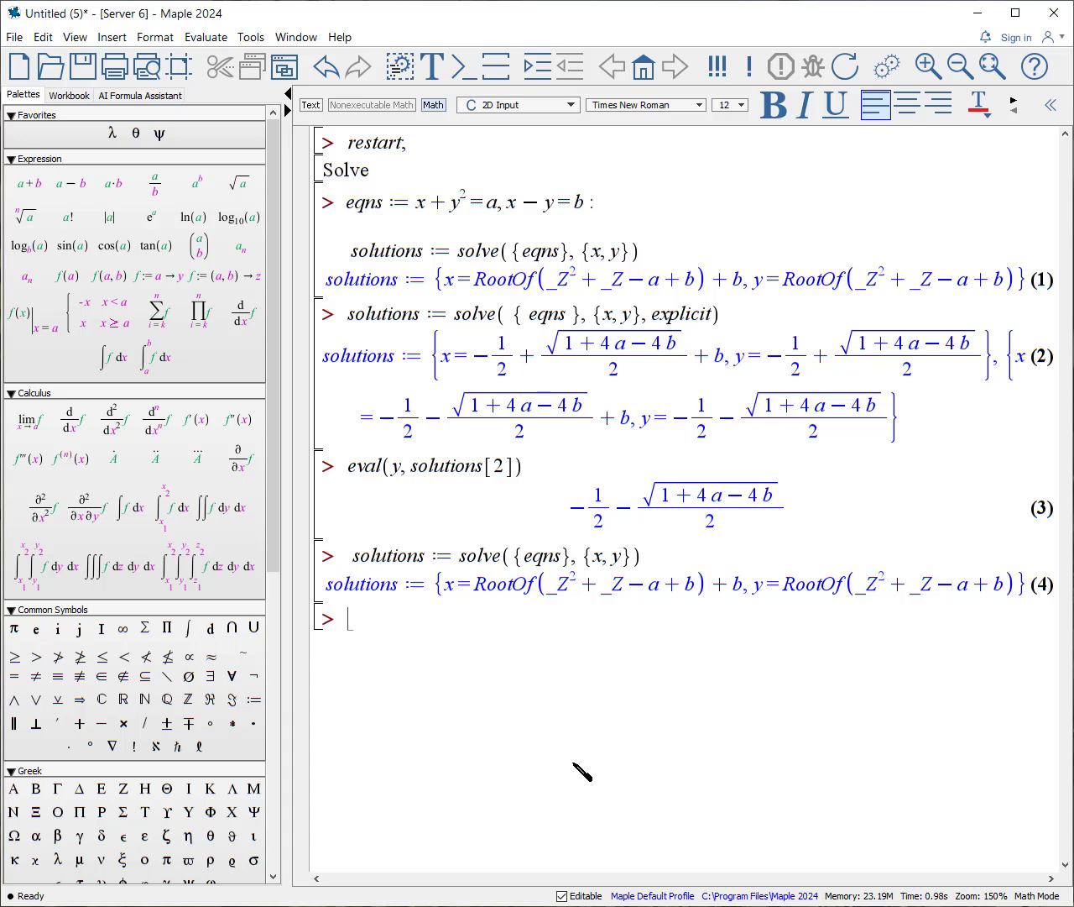
pyautogui.write('a')
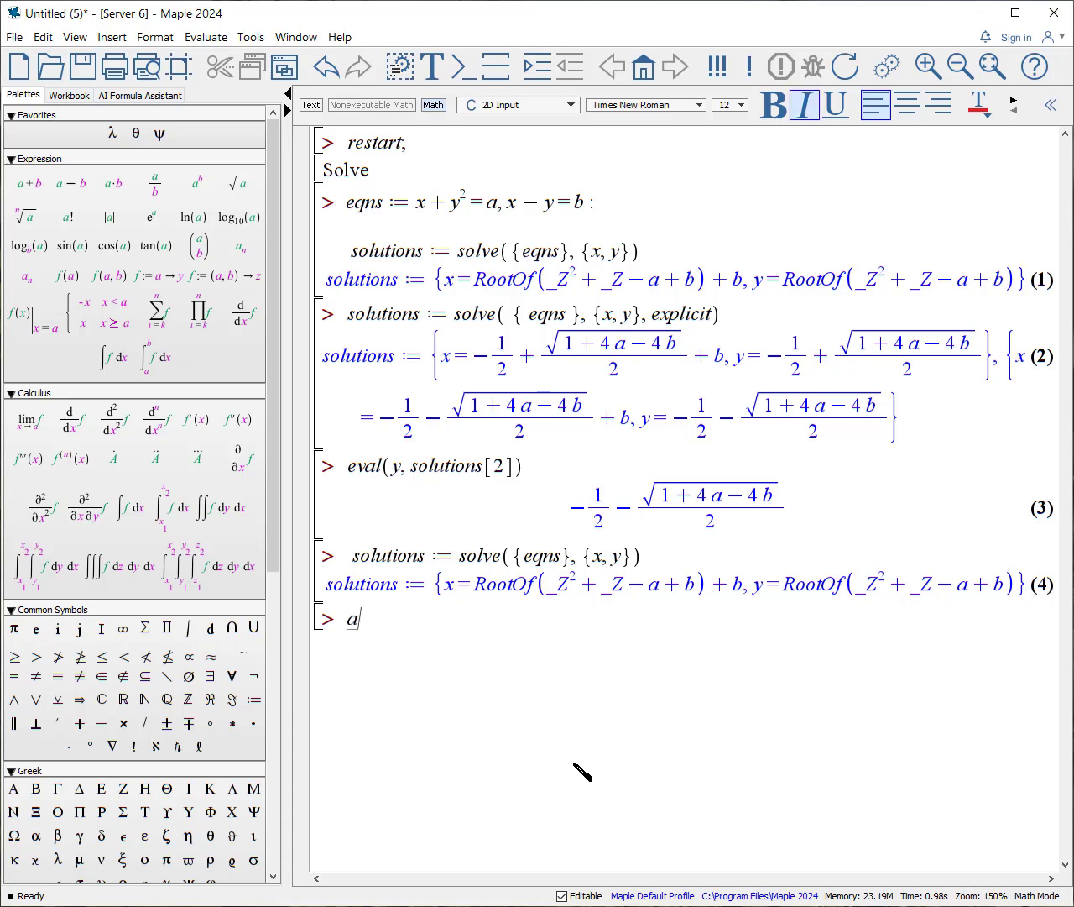
pyautogui.write('llva')
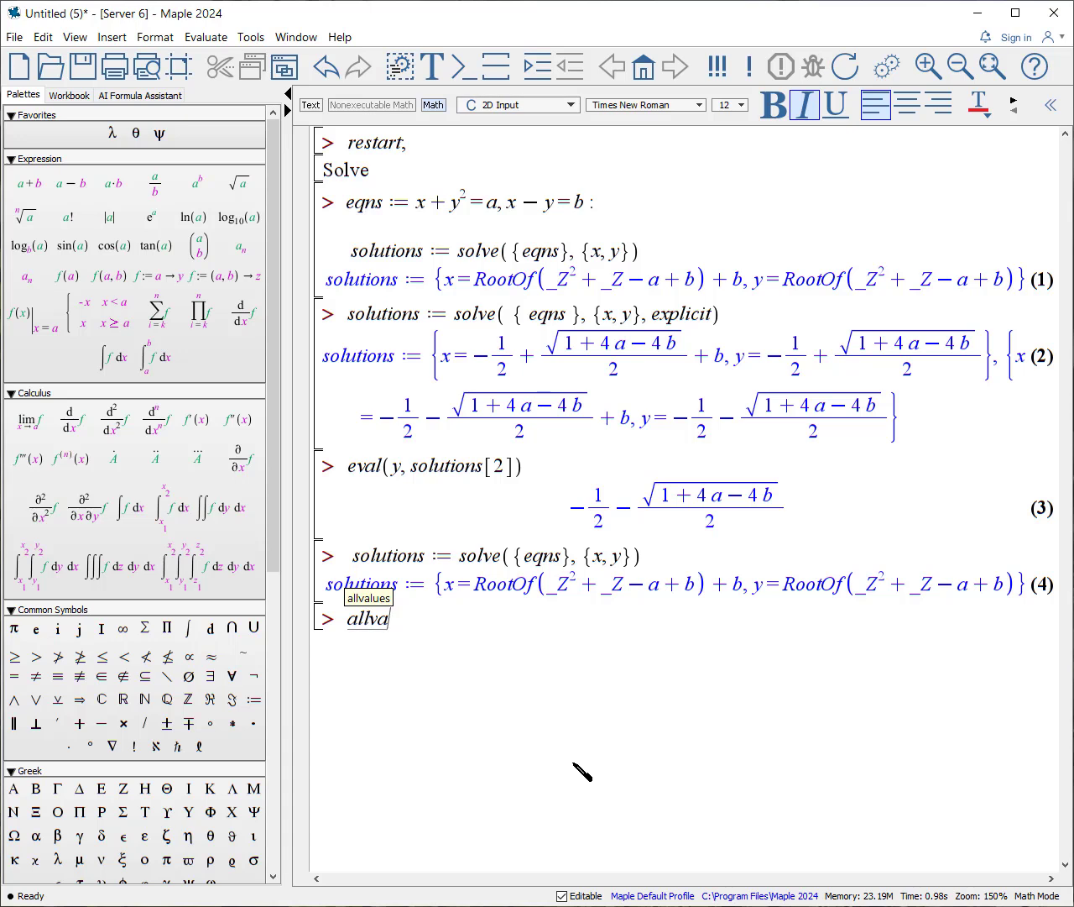
pyautogui.write('lues')
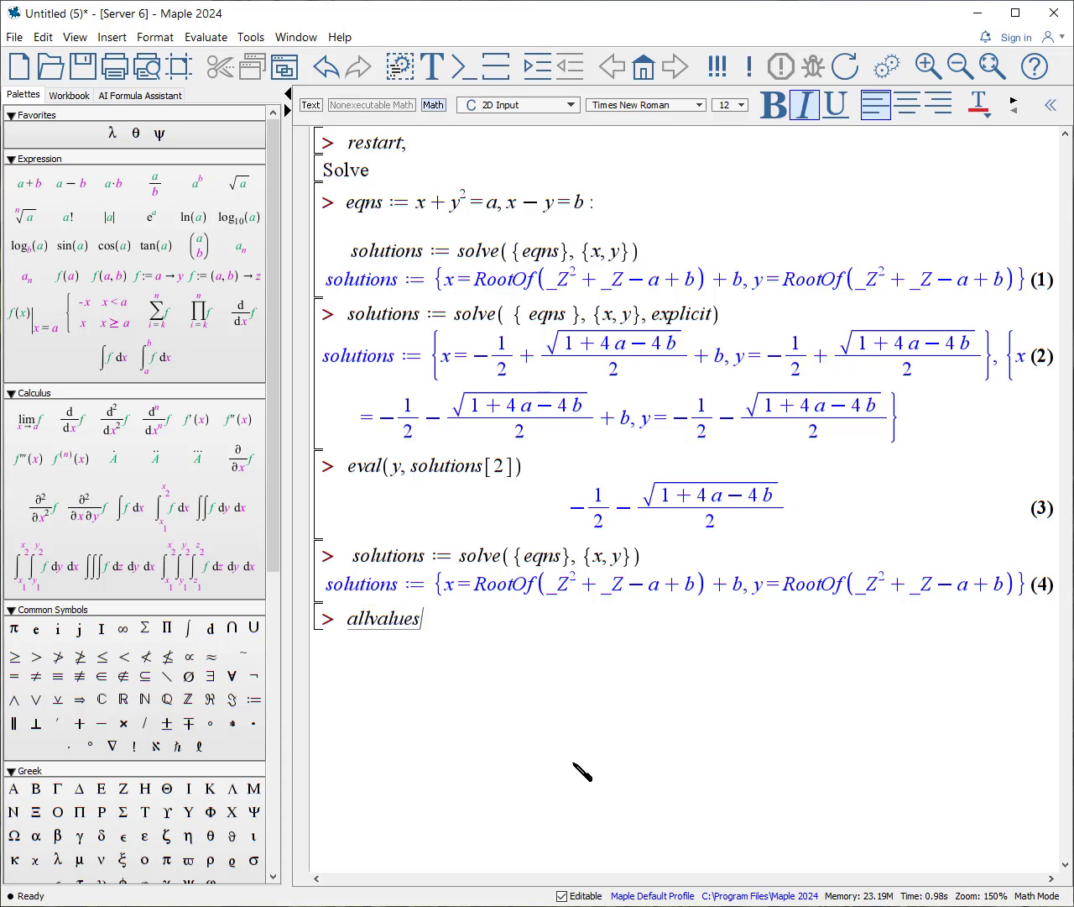
pyautogui.write('(solutuion')
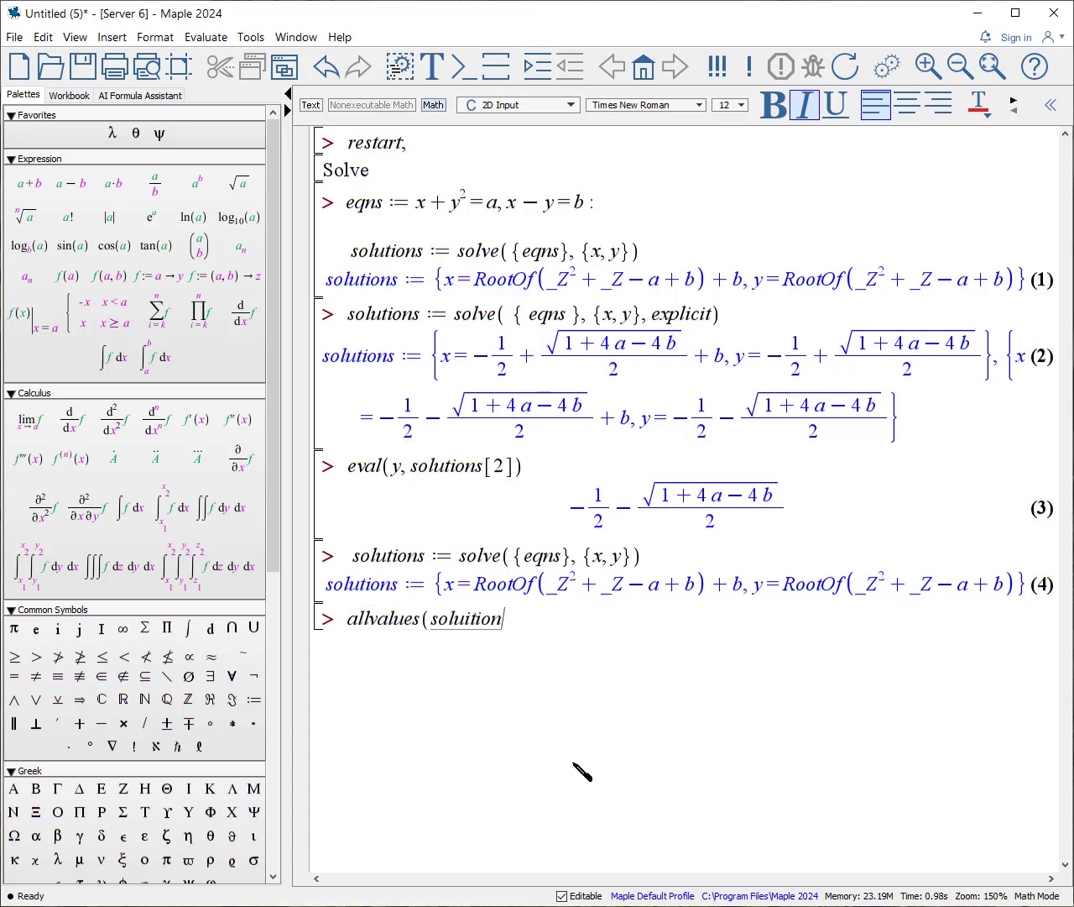
# Step: Correct the typo and run allvalues(solutions) to expand every RootOf value
pyautogui.press('BackSpace')
pyautogui.press('BackSpace')
pyautogui.press('BackSpace')
pyautogui.press('BackSpace')
pyautogui.press('BackSpace')
pyautogui.write('tuion')
pyautogui.press('BackSpace')
pyautogui.press('BackSpace')
pyautogui.press('BackSpace')
pyautogui.press('BackSpace')
pyautogui.write('ions)')
pyautogui.press('Return')
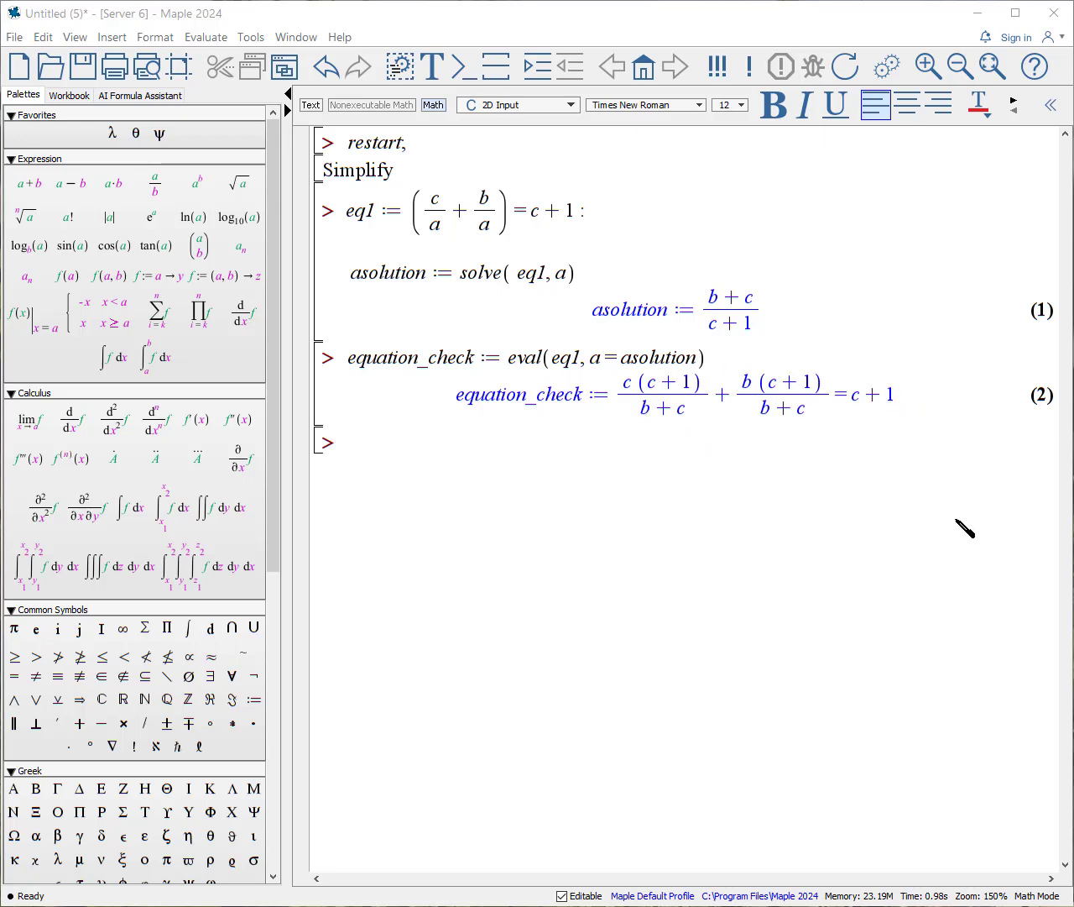
# Step: Run simplify(equation_check), which returns c + 1 = c + 1
pyautogui.click(417, 460)
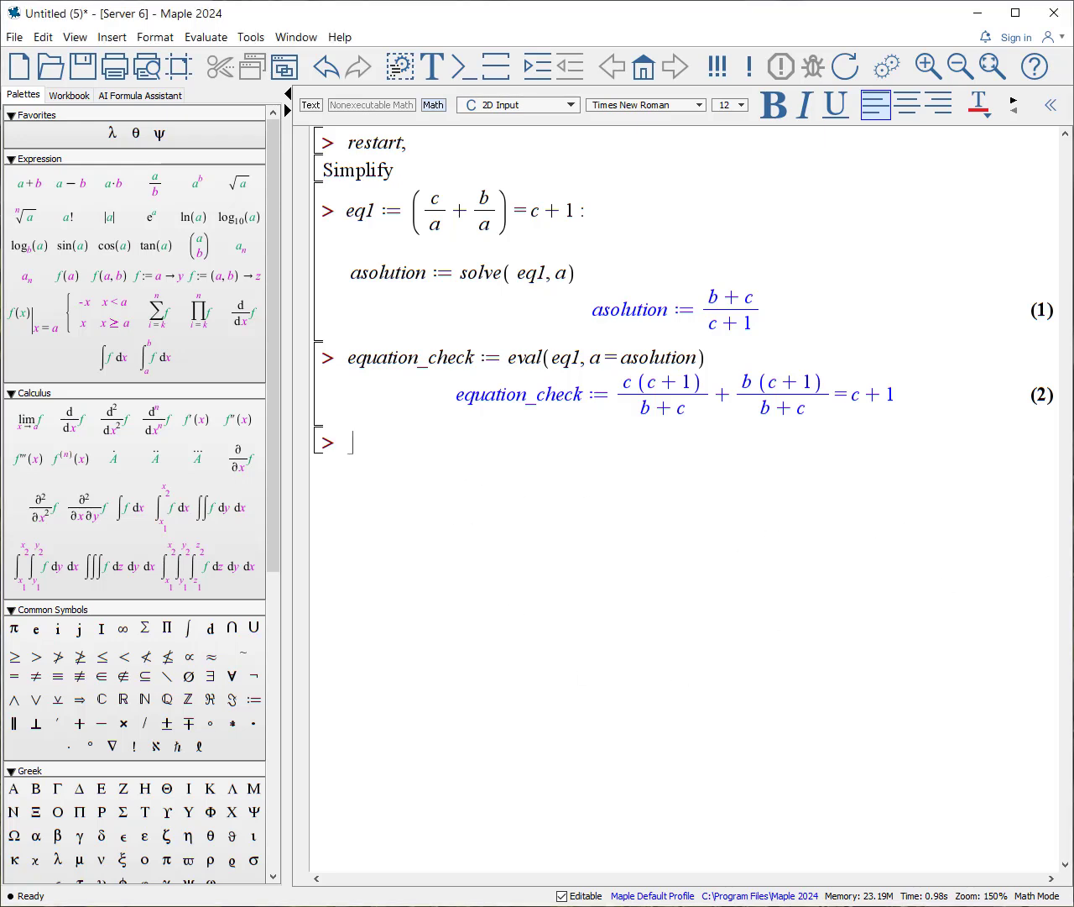
pyautogui.write('simplify(equa')
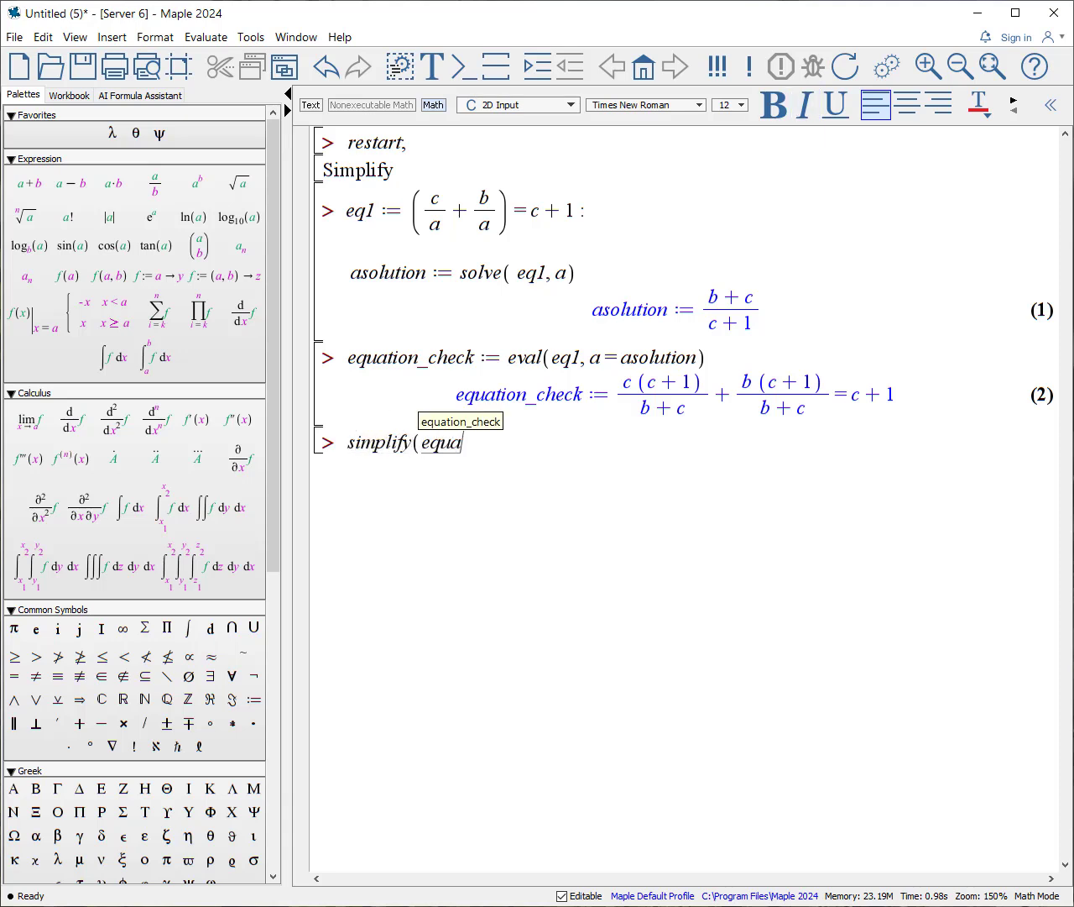
pyautogui.write('tion_check)')
pyautogui.press('Return')
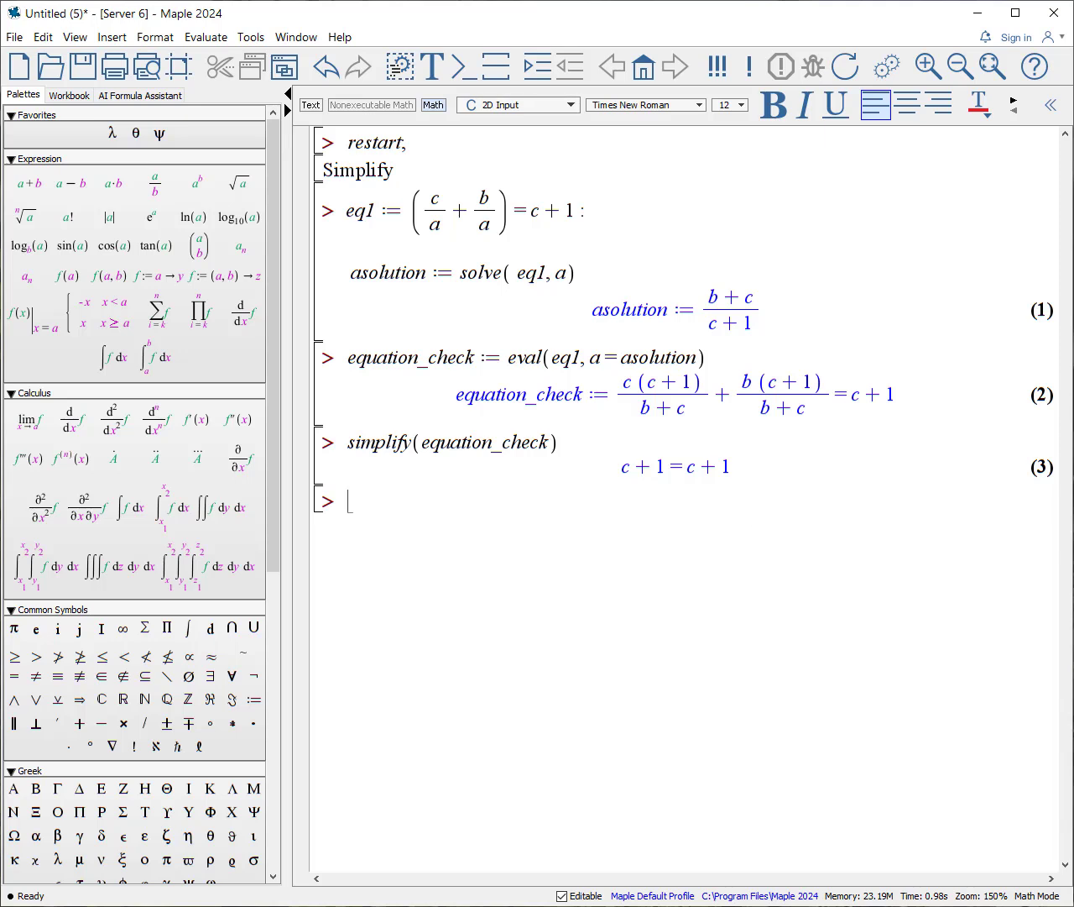
# Step: Define expression := (−a − b)/|a + b|
pyautogui.write('express')
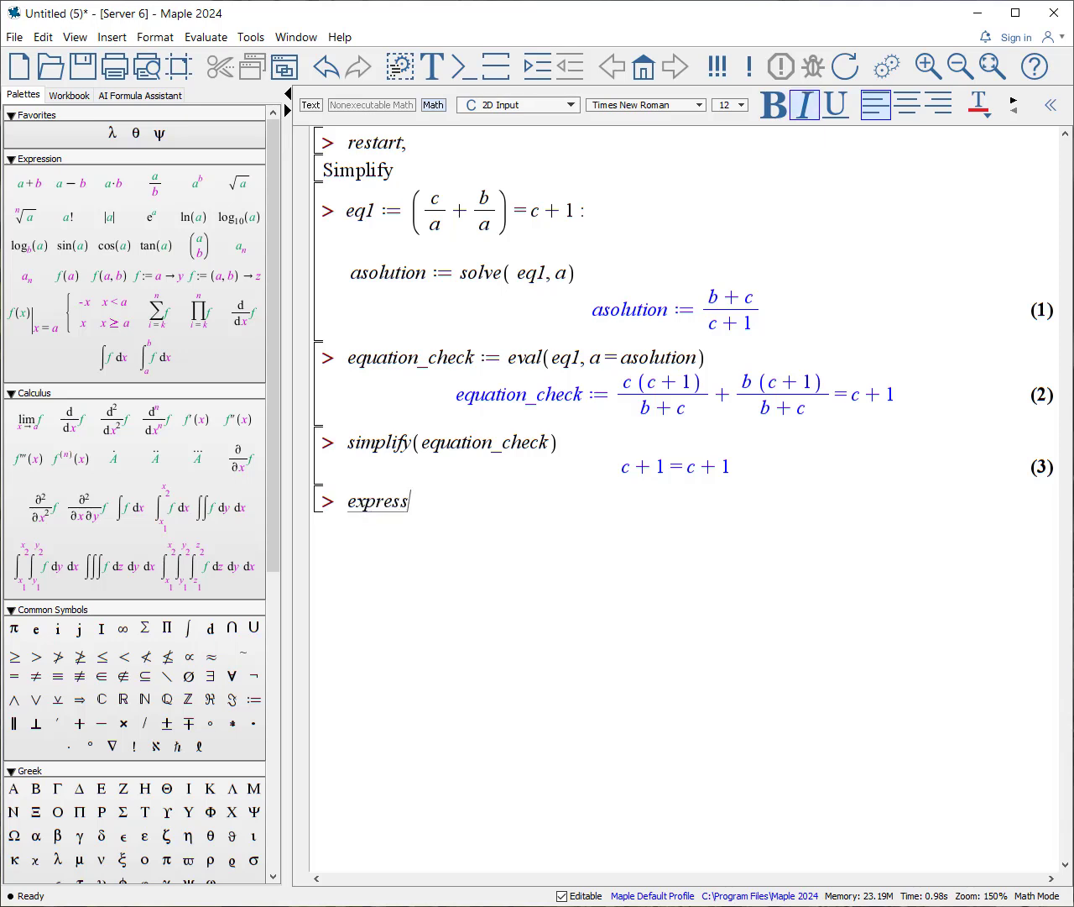
pyautogui.write('ion := ')
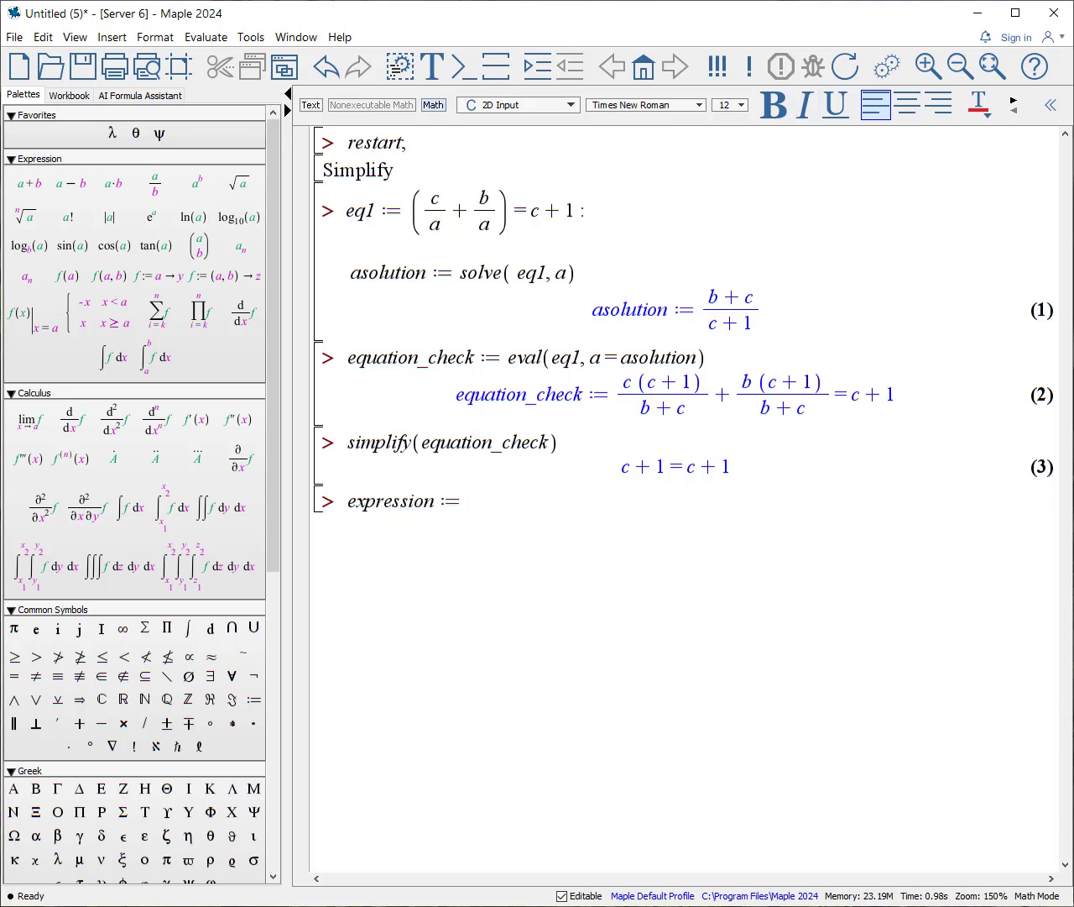
pyautogui.write('-a - b/')
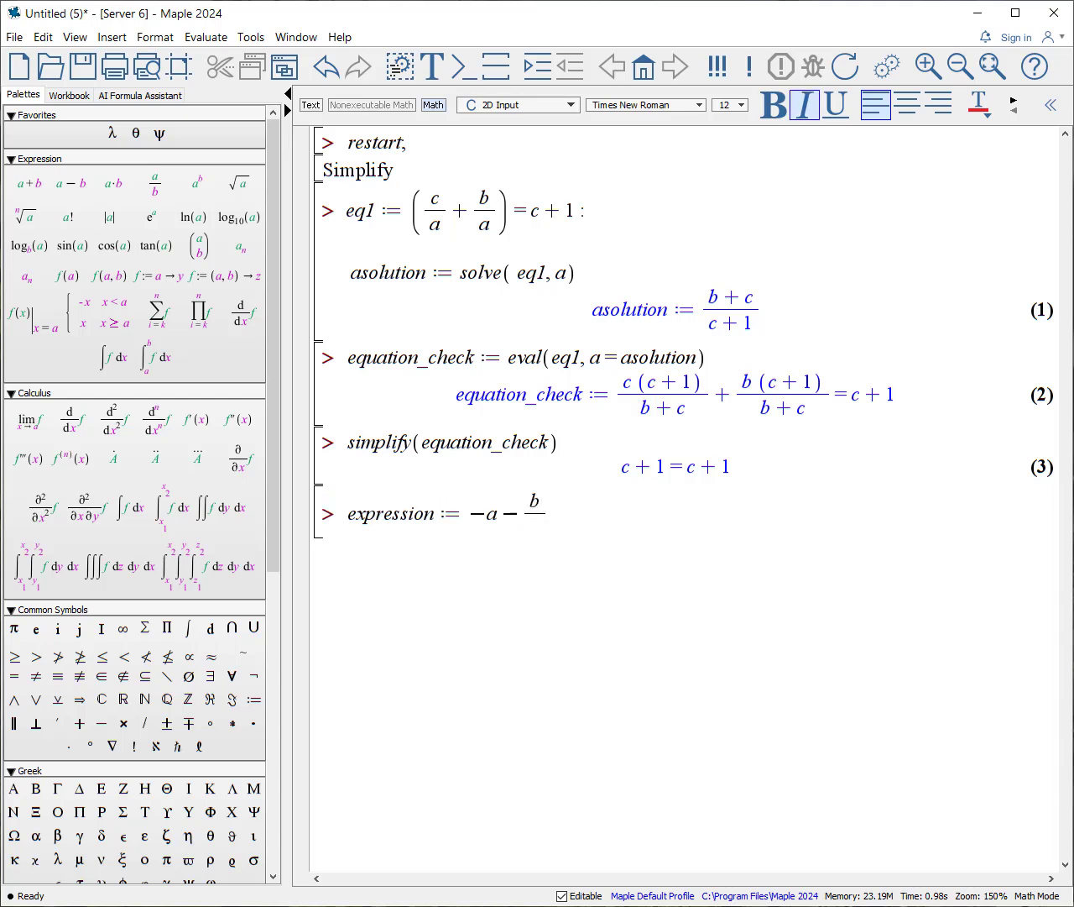
pyautogui.press('BackSpace')
pyautogui.hotkey('shift', 'Left')
pyautogui.hotkey('shift', 'Left')
pyautogui.hotkey('shift', 'Left')
pyautogui.hotkey('shift', 'Left')
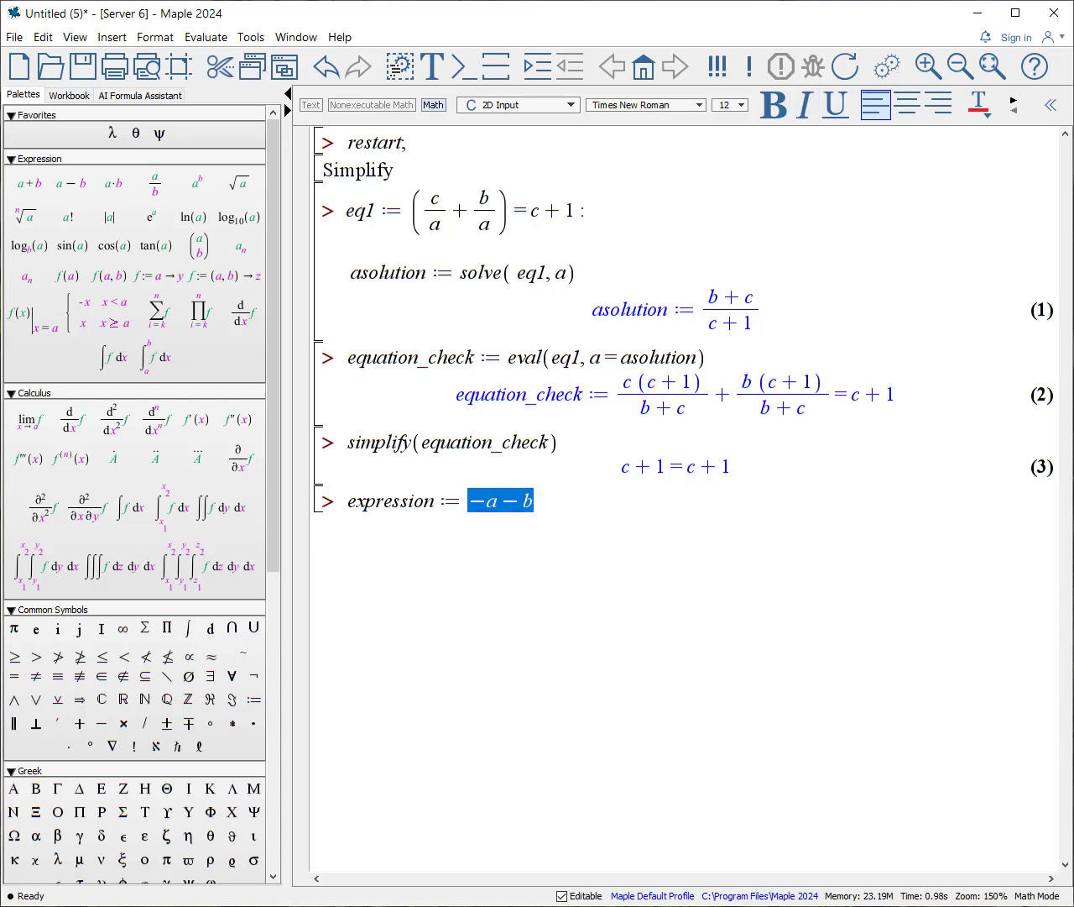
pyautogui.write('/')
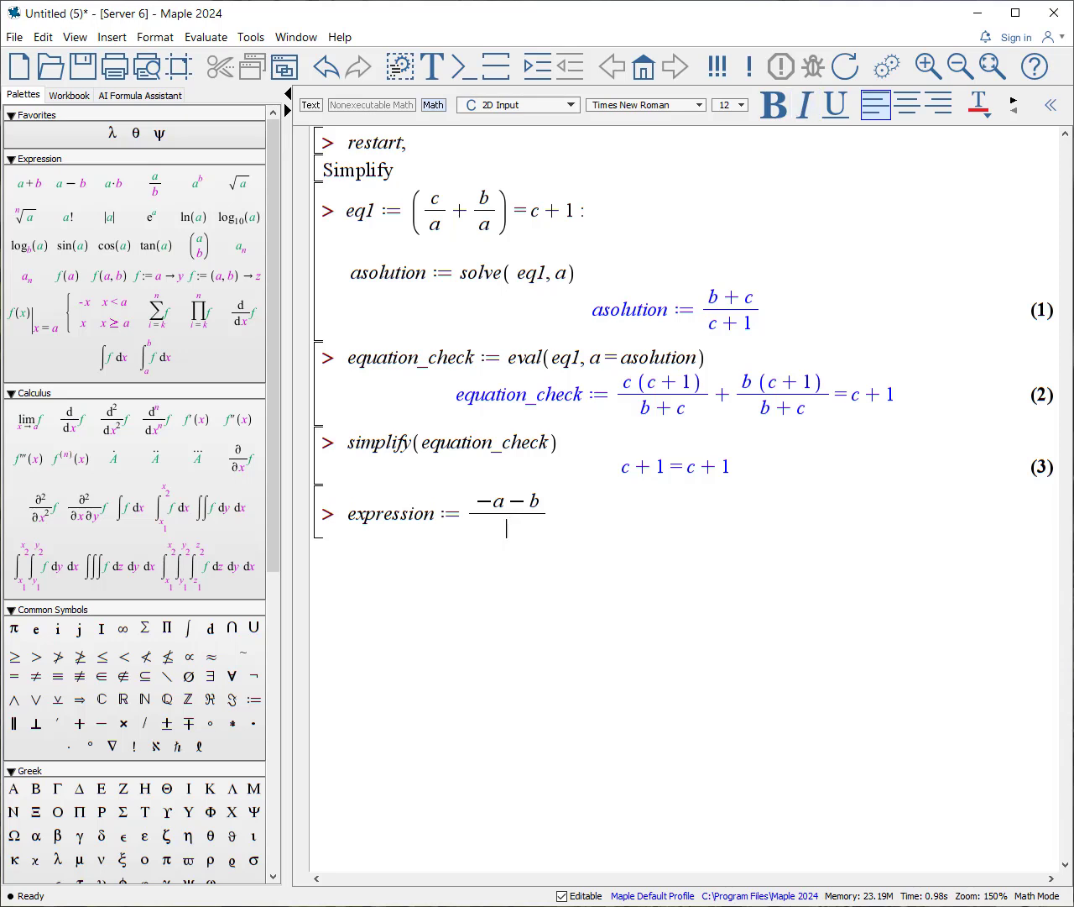
pyautogui.write('(a + b|')
pyautogui.press('Return')
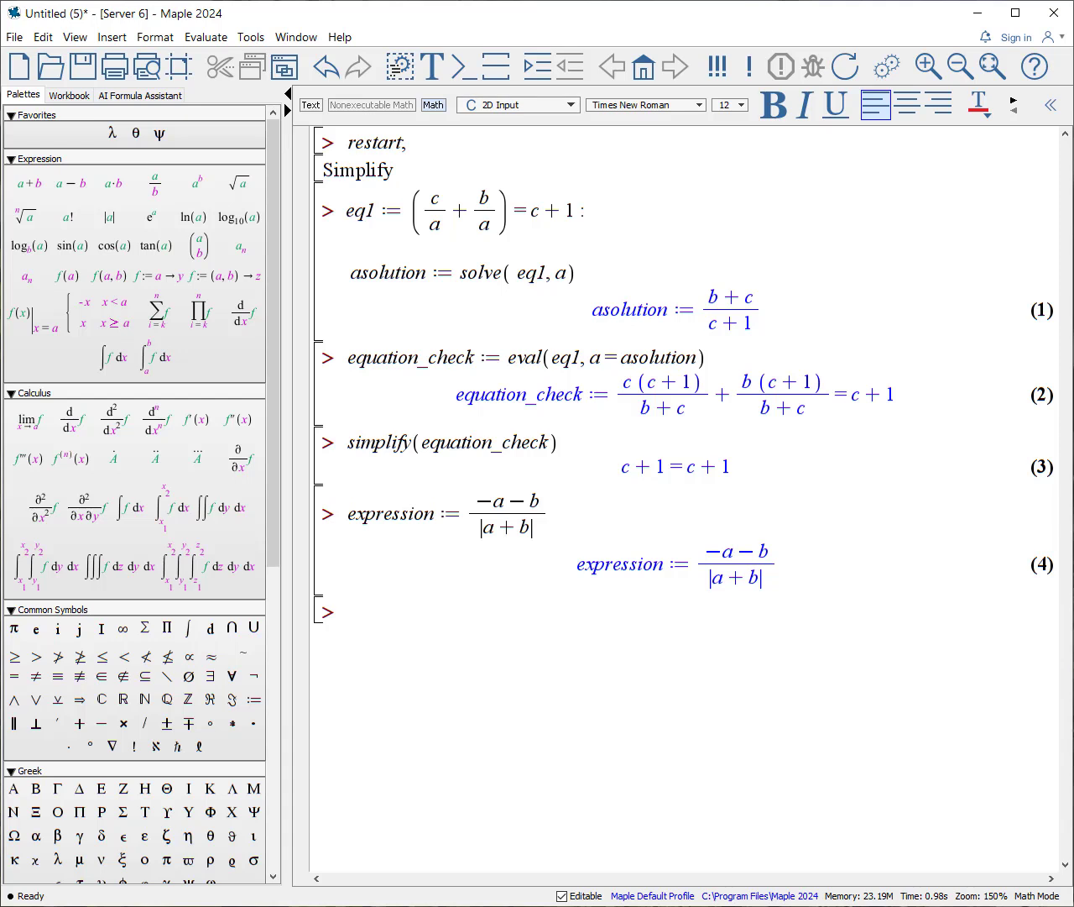
# Step: Simplify expression assuming positive, obtaining −1
pyautogui.write('simpli')
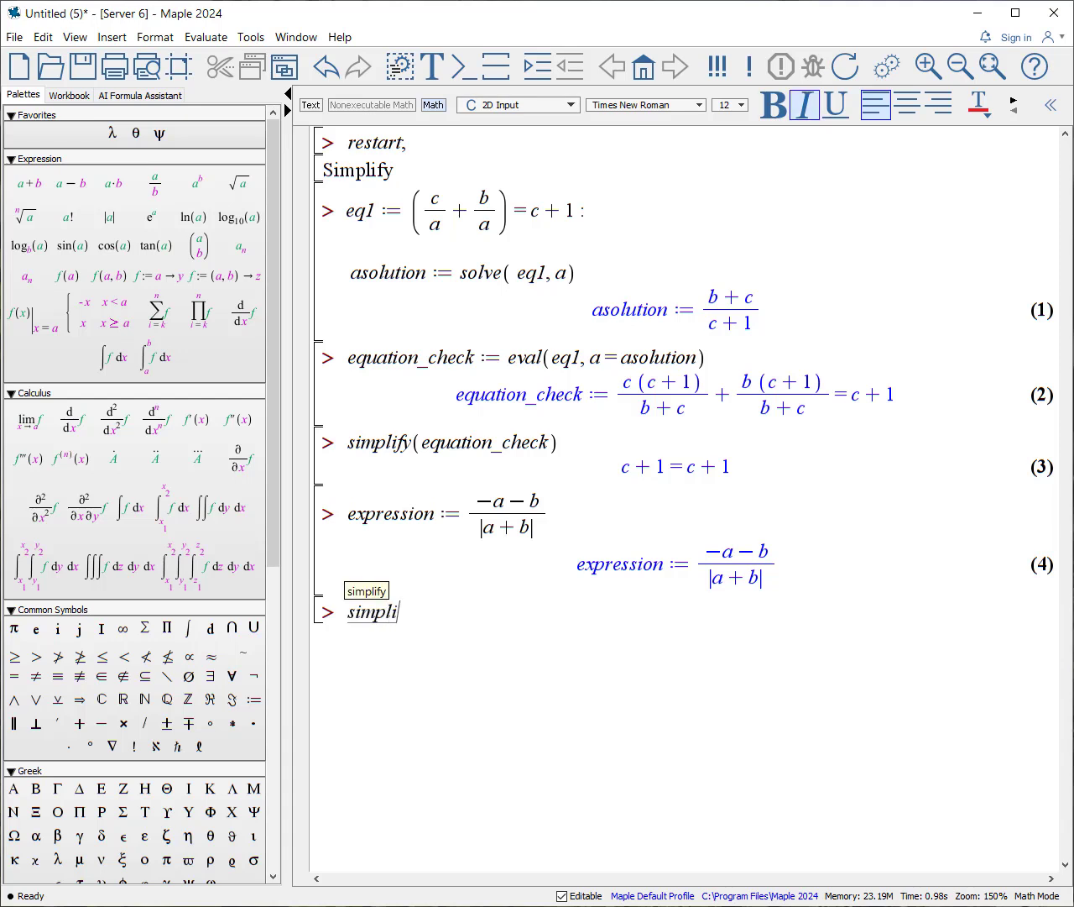
pyautogui.write('fy(expres')
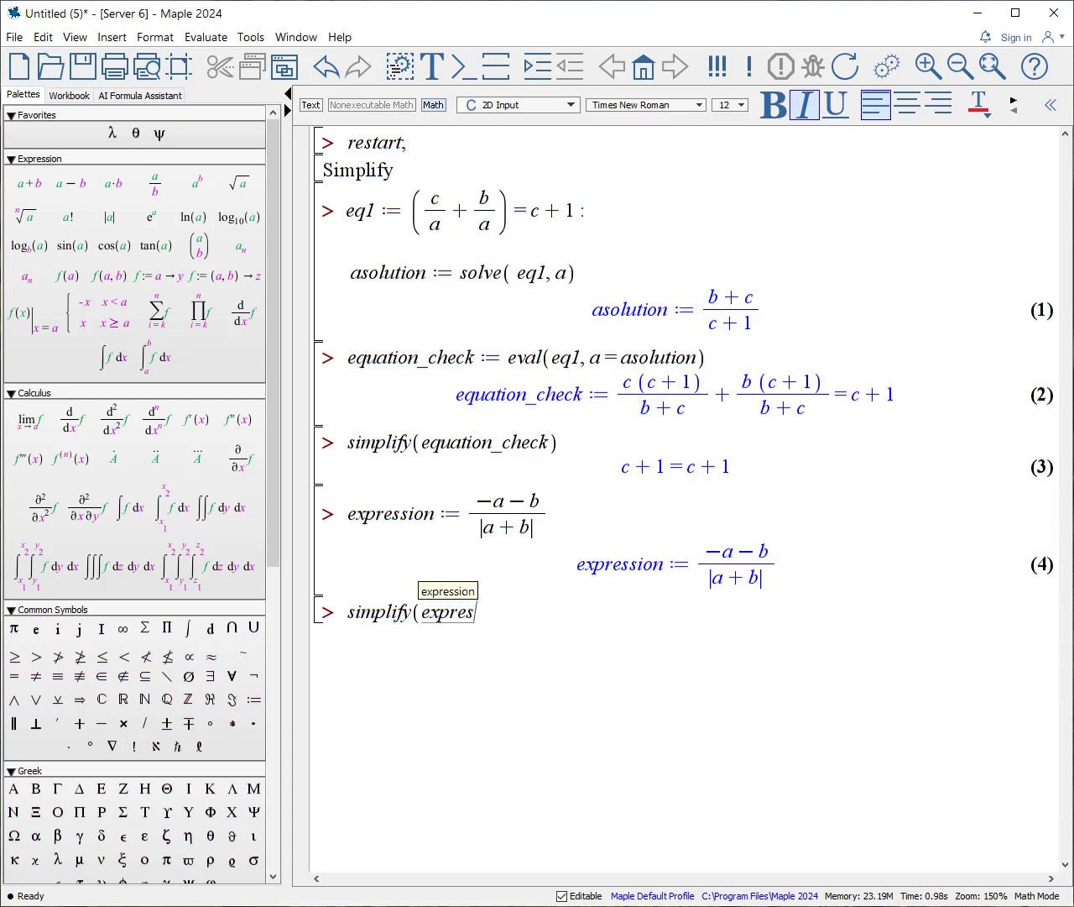
pyautogui.write('sion) assum')
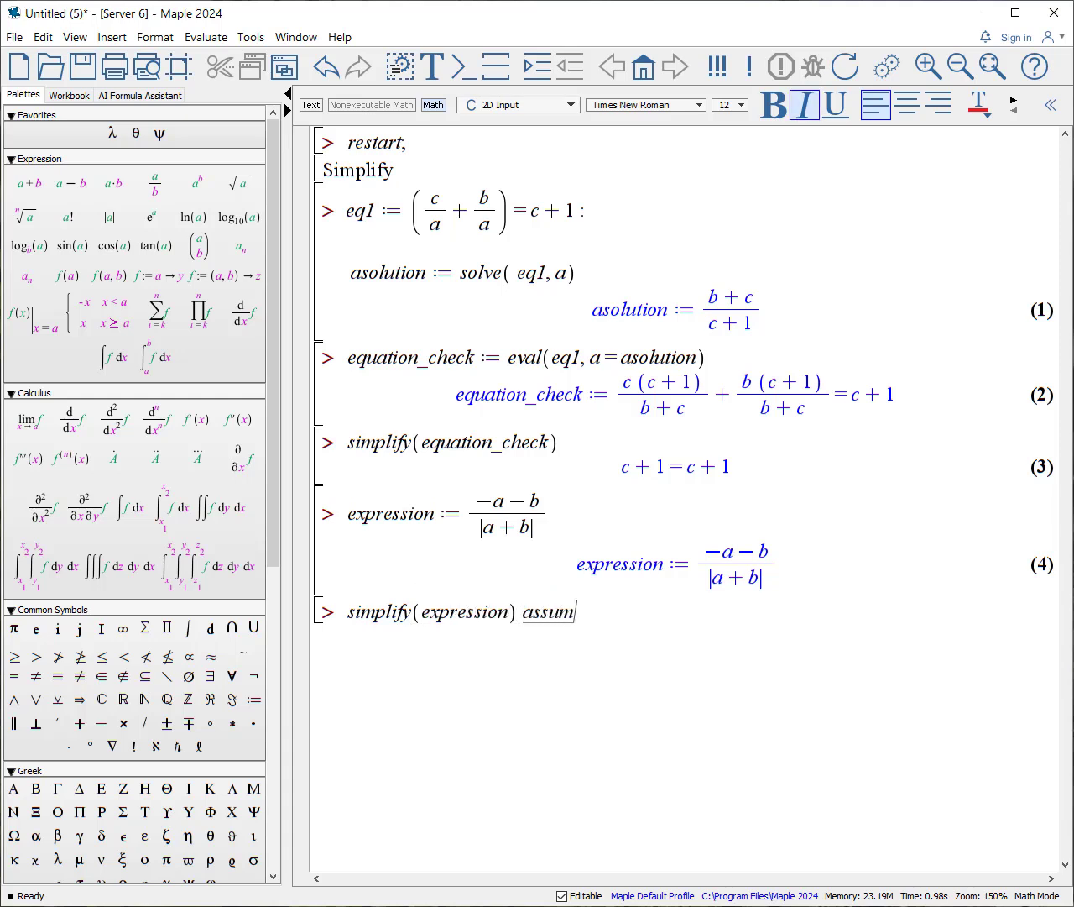
pyautogui.write('ing')
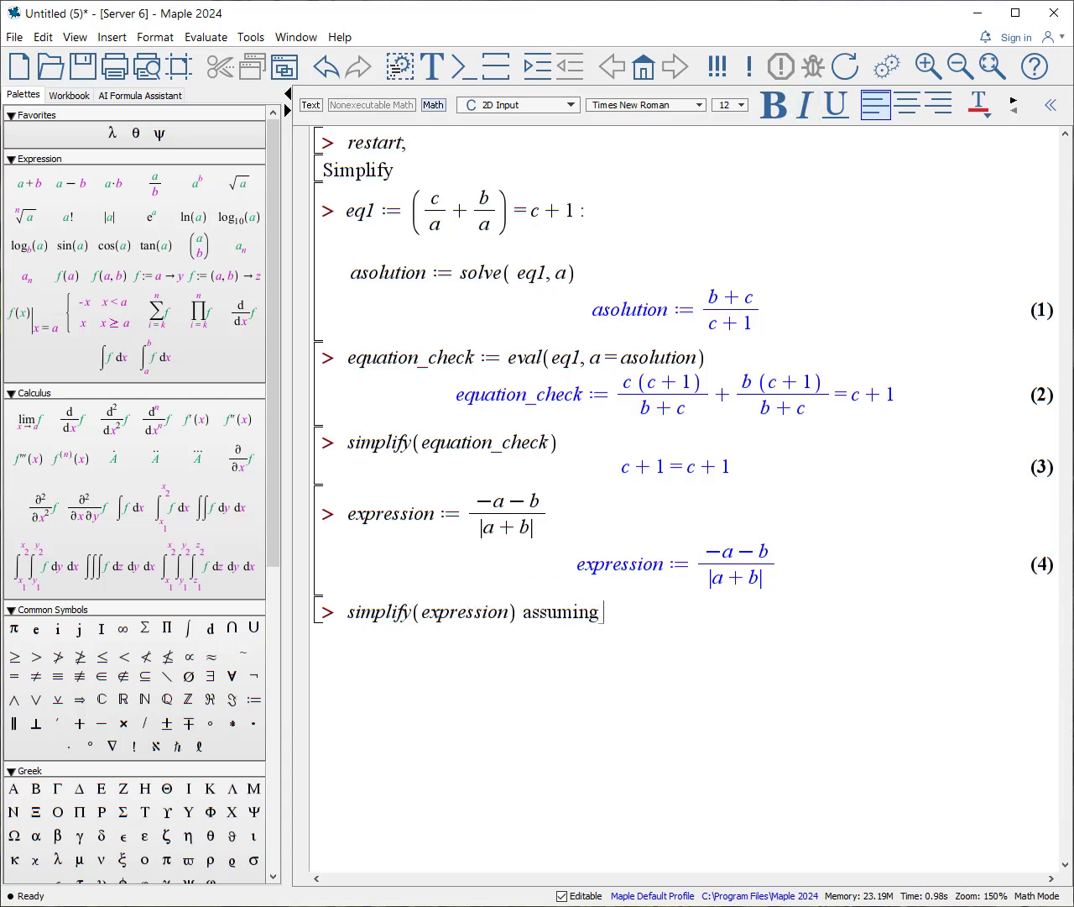
pyautogui.write('positive')
pyautogui.press('Return')
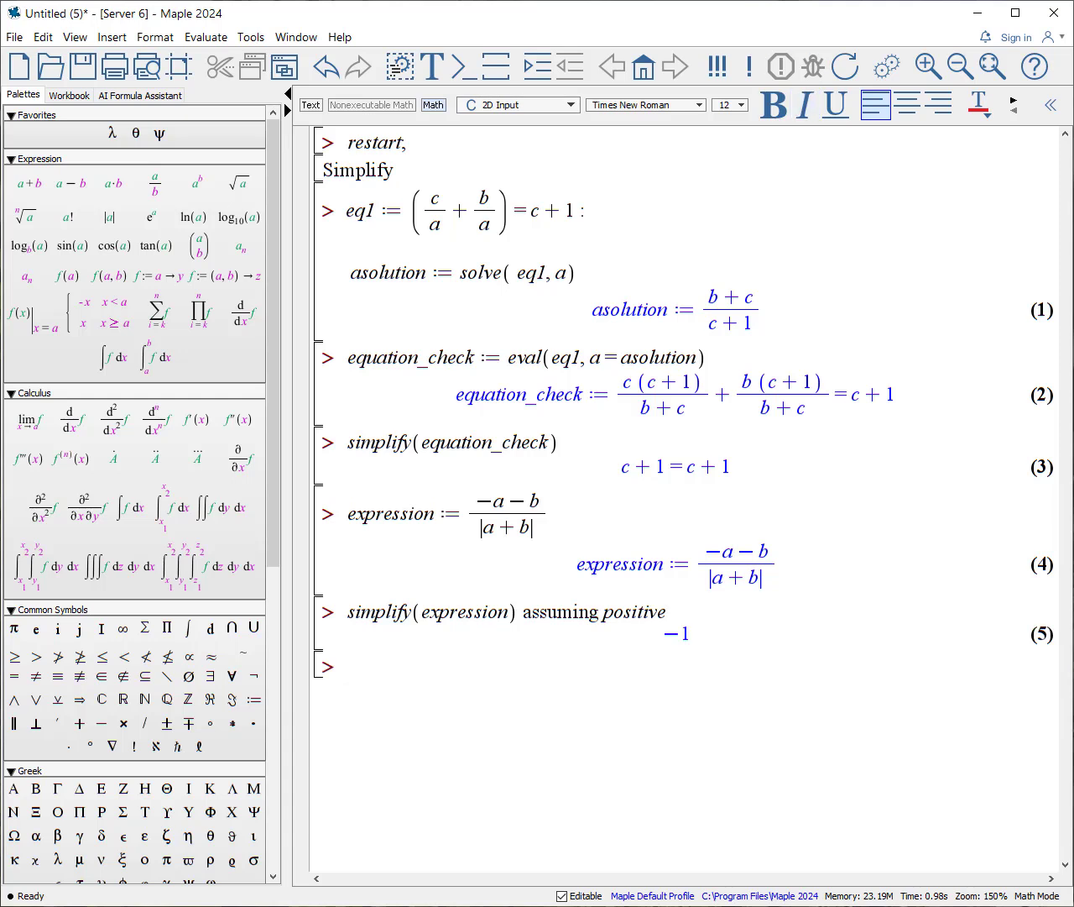
# Step: Define expression as ln(e^(−a·t)) and show plain simplify leaves it unchanged
pyautogui.write('expression := ln(')
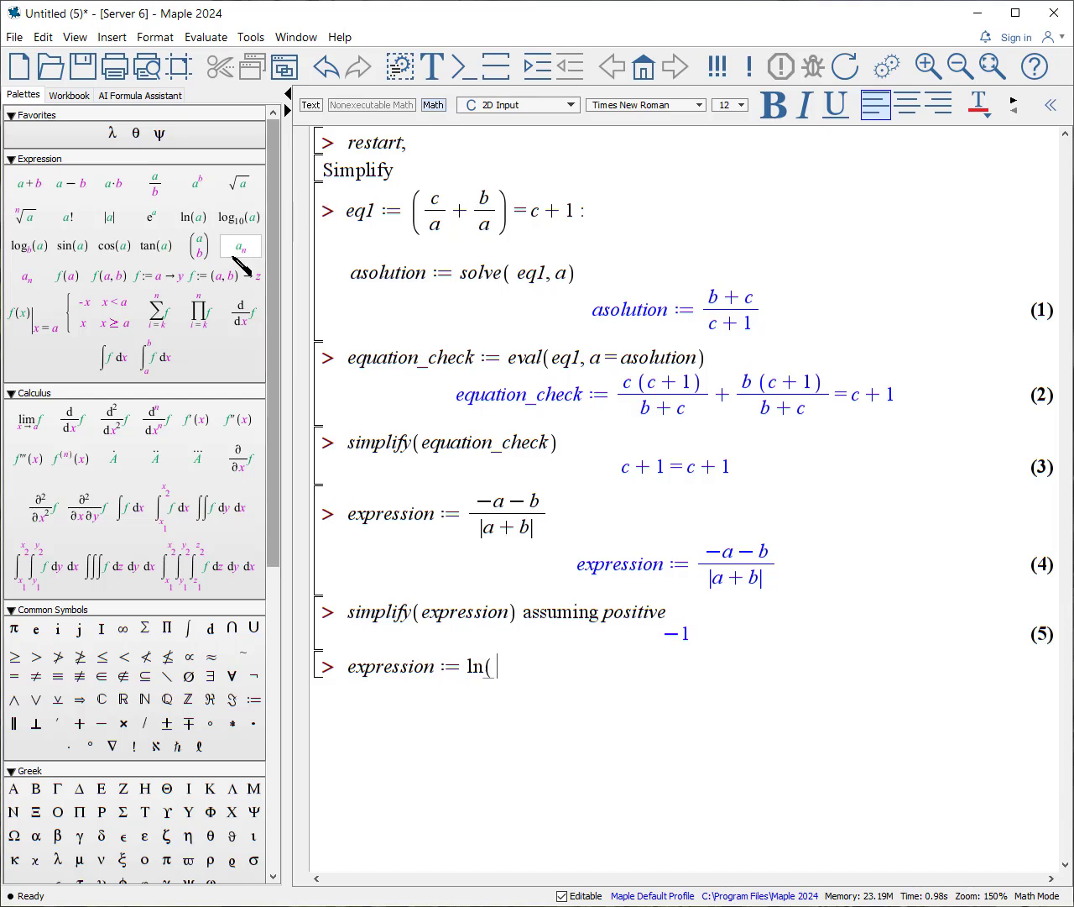
pyautogui.click(151, 218)
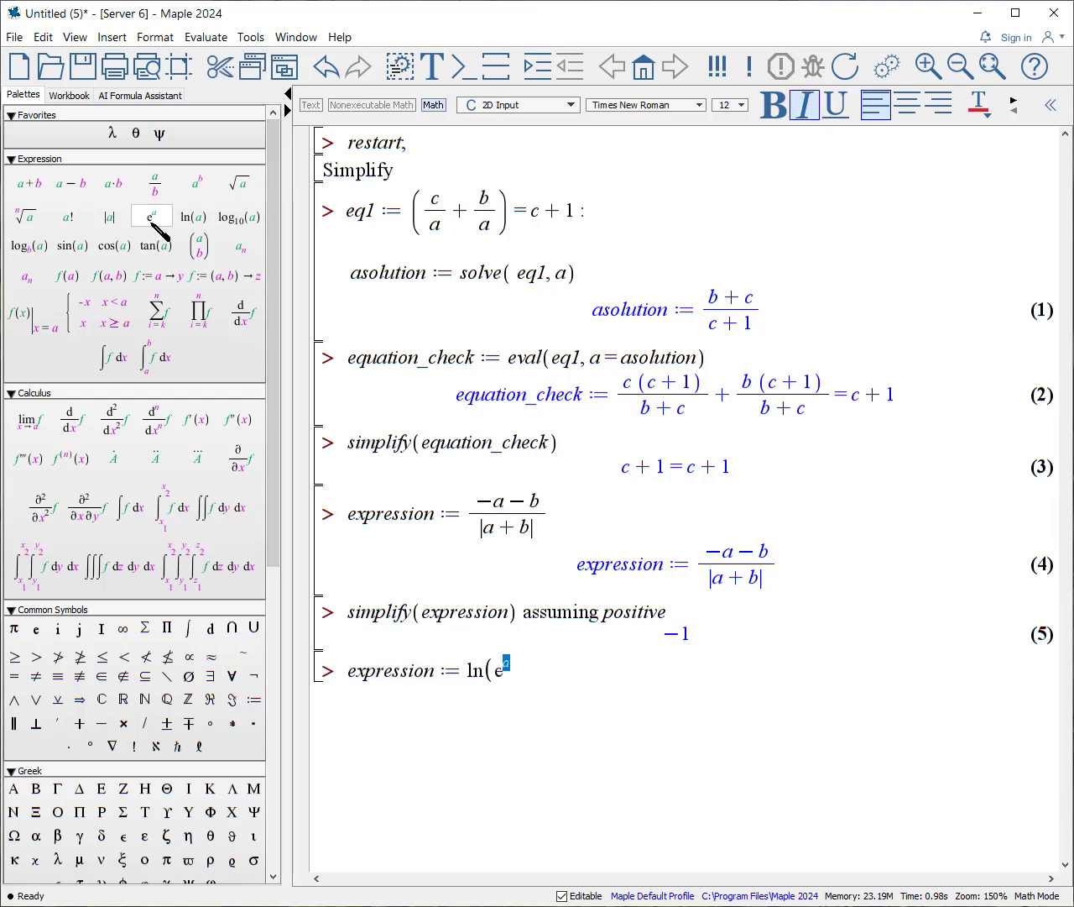
pyautogui.write('-a')
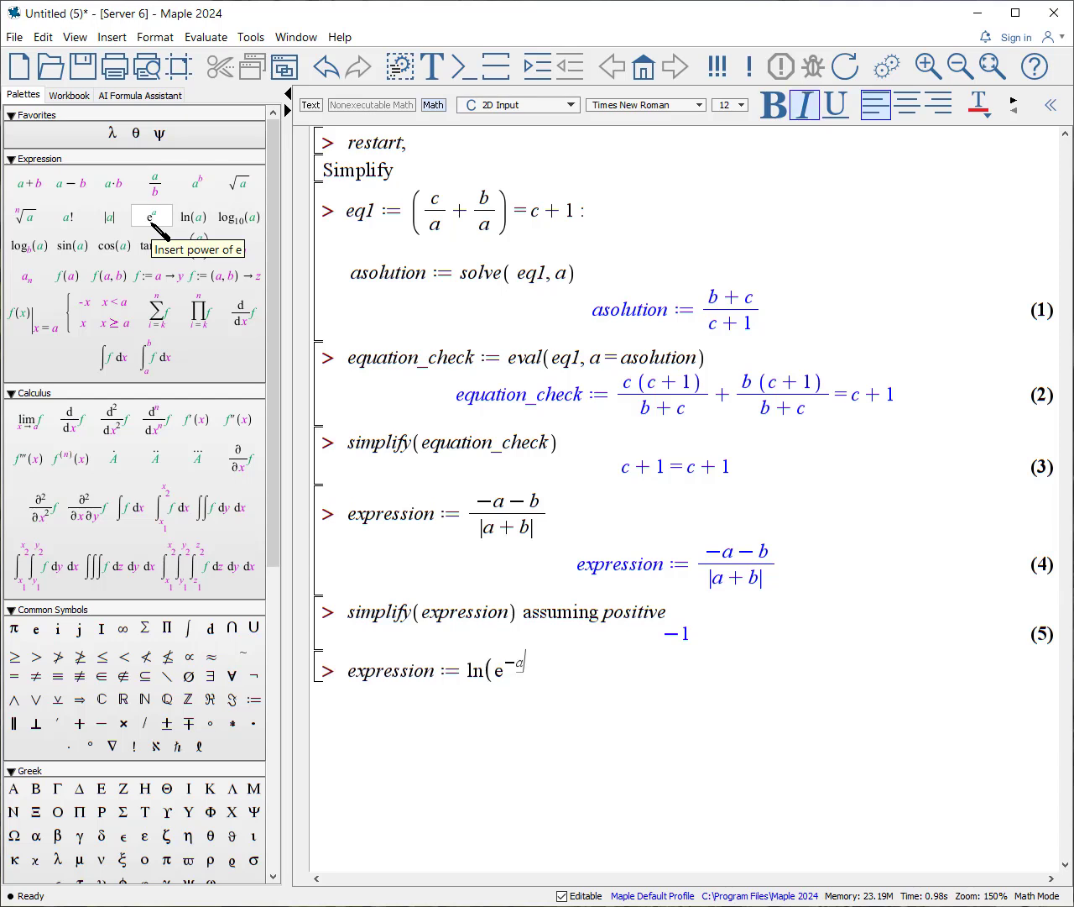
pyautogui.write('*t')
pyautogui.press('Right')
pyautogui.write(')')
pyautogui.press('Return')
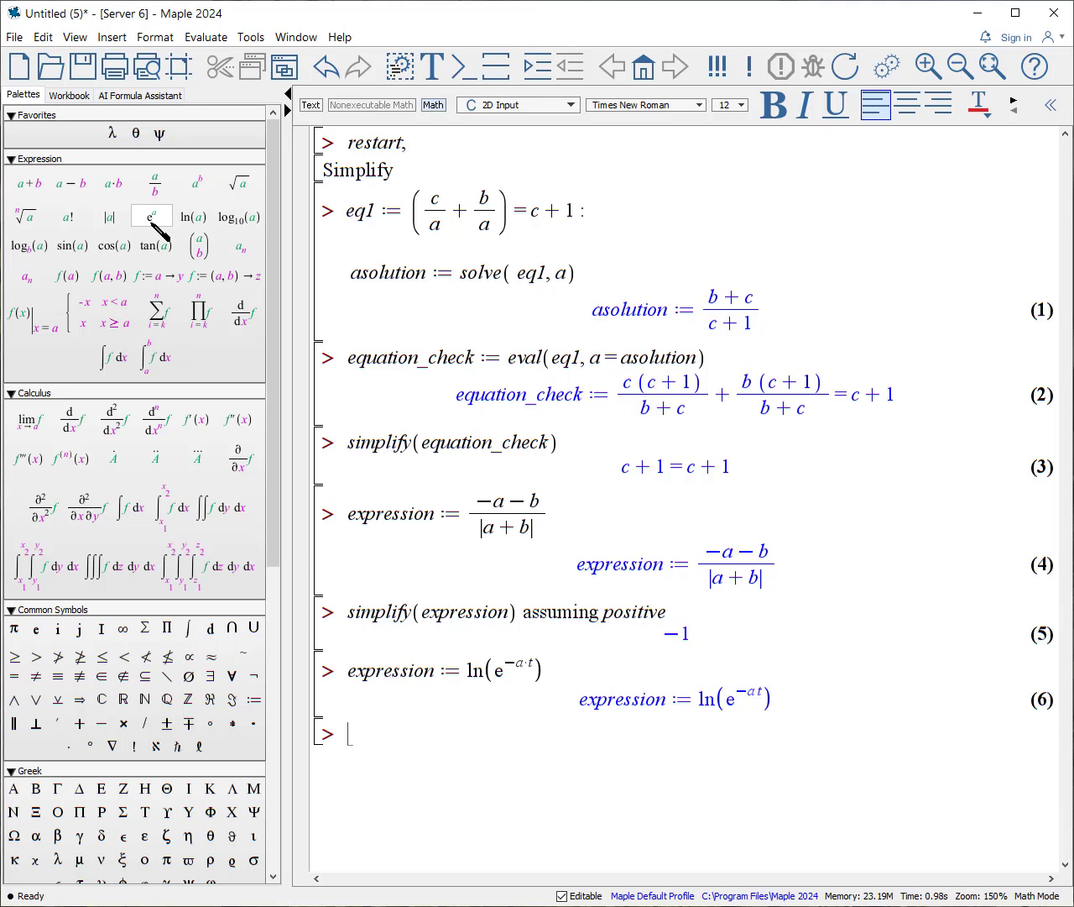
pyautogui.write('simplify')
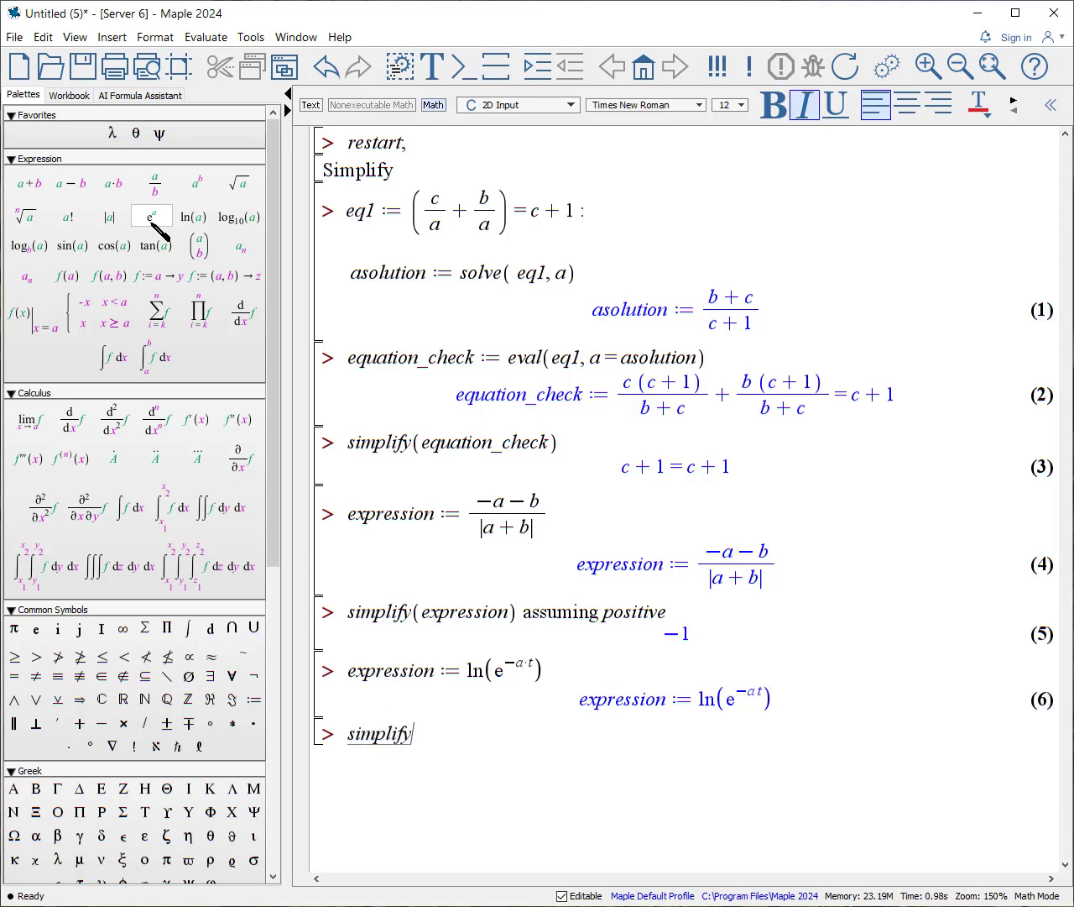
pyautogui.write('(expression)')
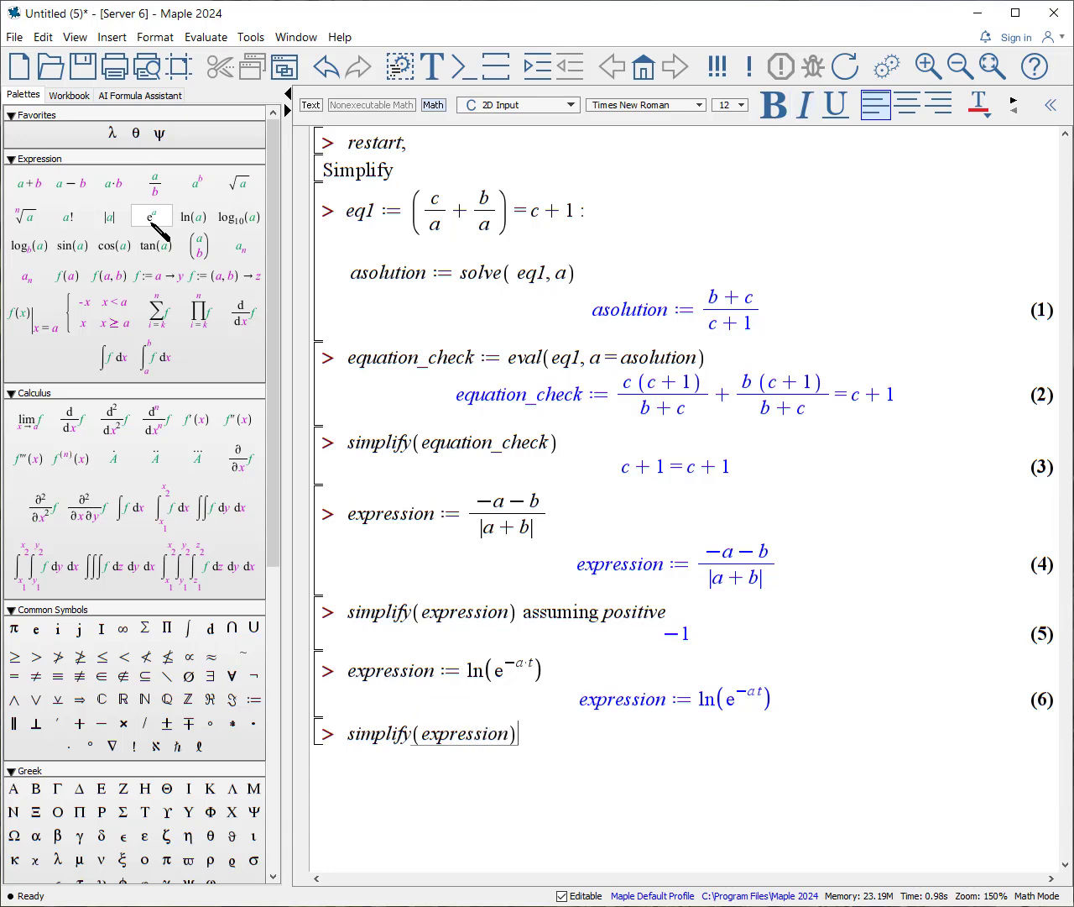
pyautogui.press('Return')
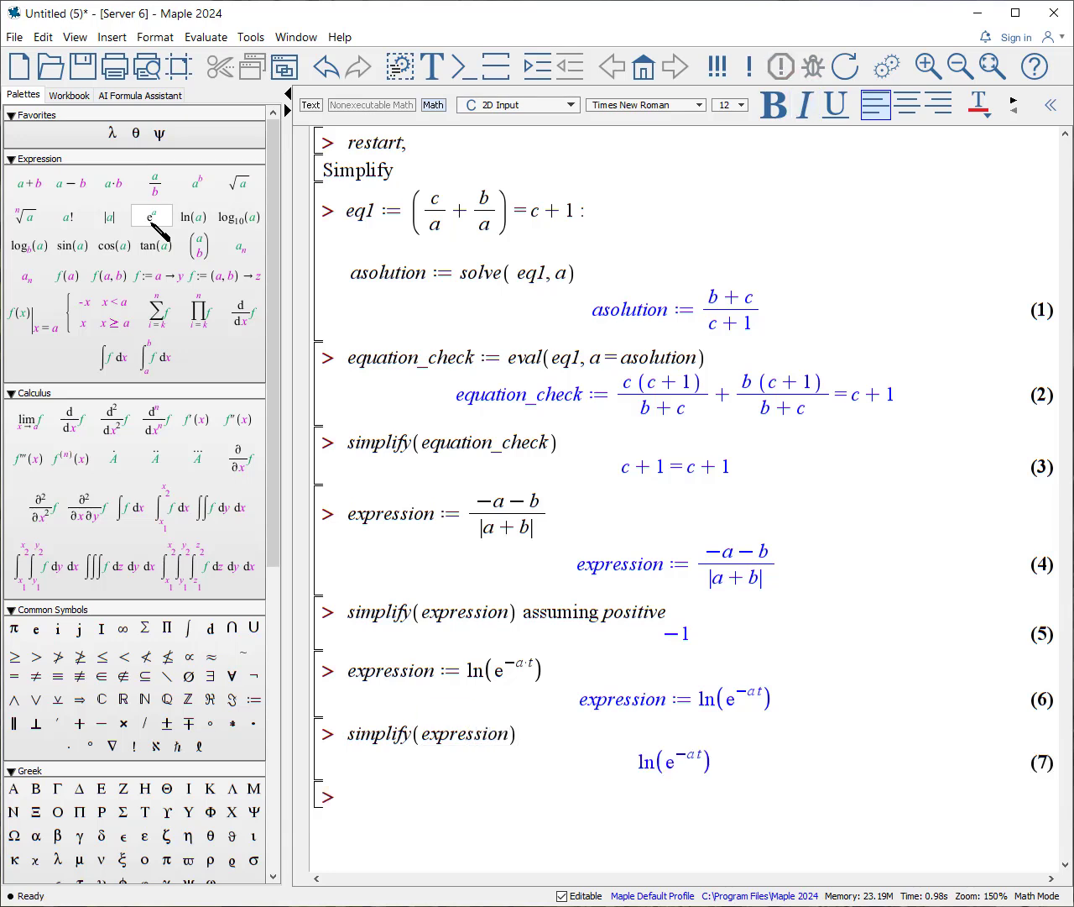
# Step: Simplify expression assuming real, reducing it to −a t
pyautogui.write('sipmlify')
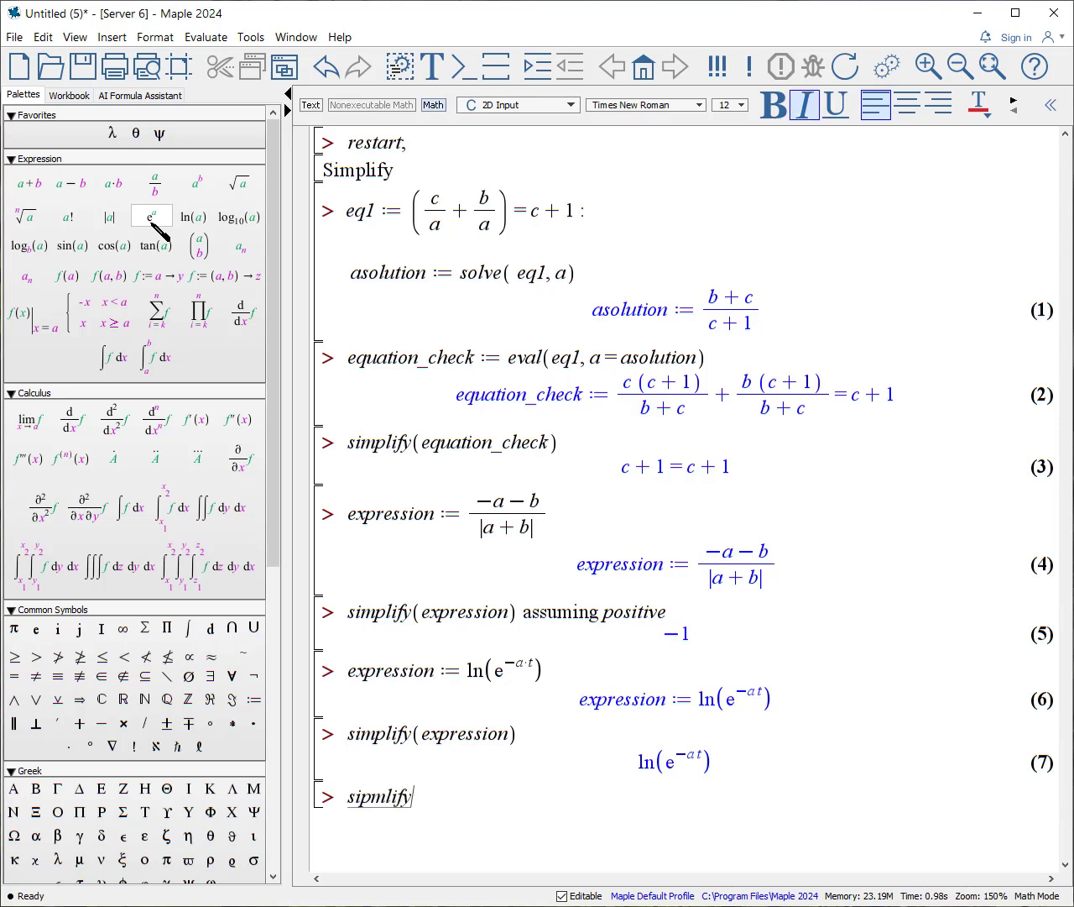
pyautogui.press('BackSpace')
pyautogui.press('BackSpace')
pyautogui.press('BackSpace')
pyautogui.press('BackSpace')
pyautogui.press('BackSpace')
pyautogui.press('BackSpace')
pyautogui.write('mplify(expression')
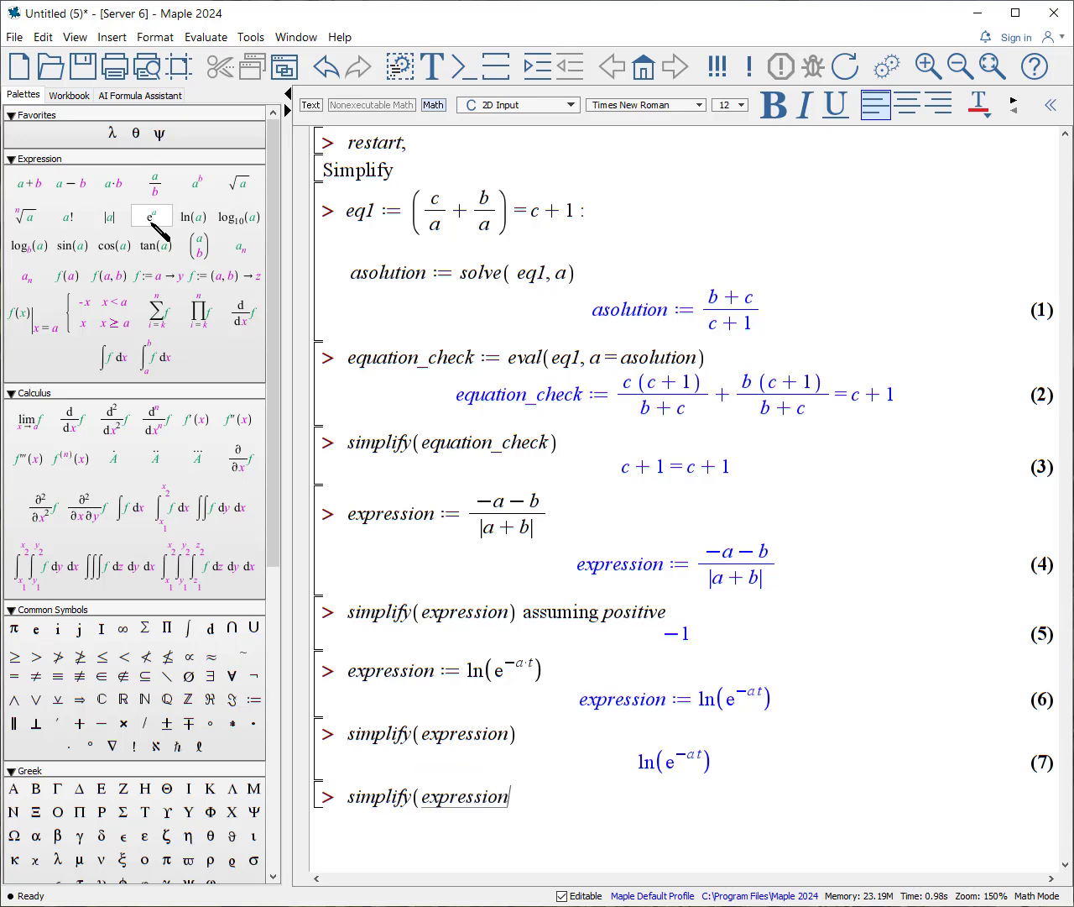
pyautogui.write(') assuming real')
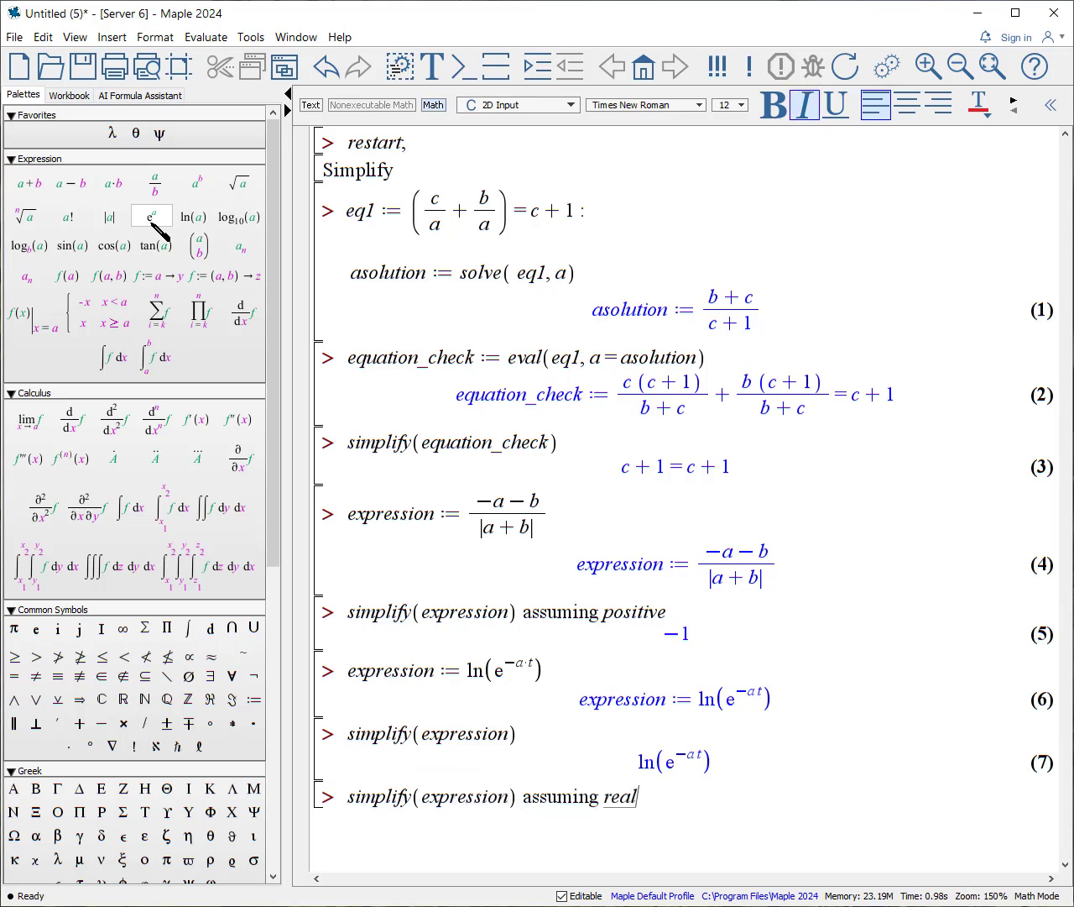
pyautogui.press('Return')
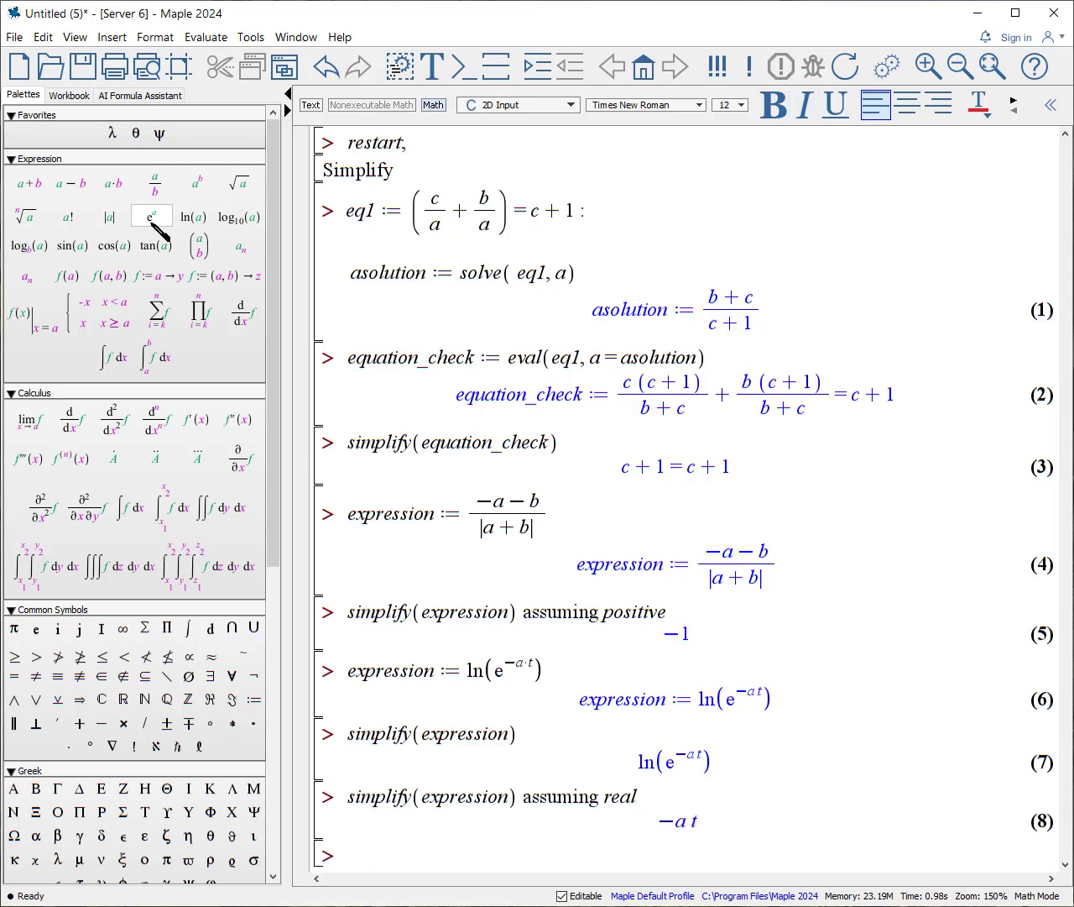
# Step: Assign myInt := ∫₀^∞ x·e^(−a·x) dx and evaluate it, yielding a limit expression (9)
pyautogui.write('myI')
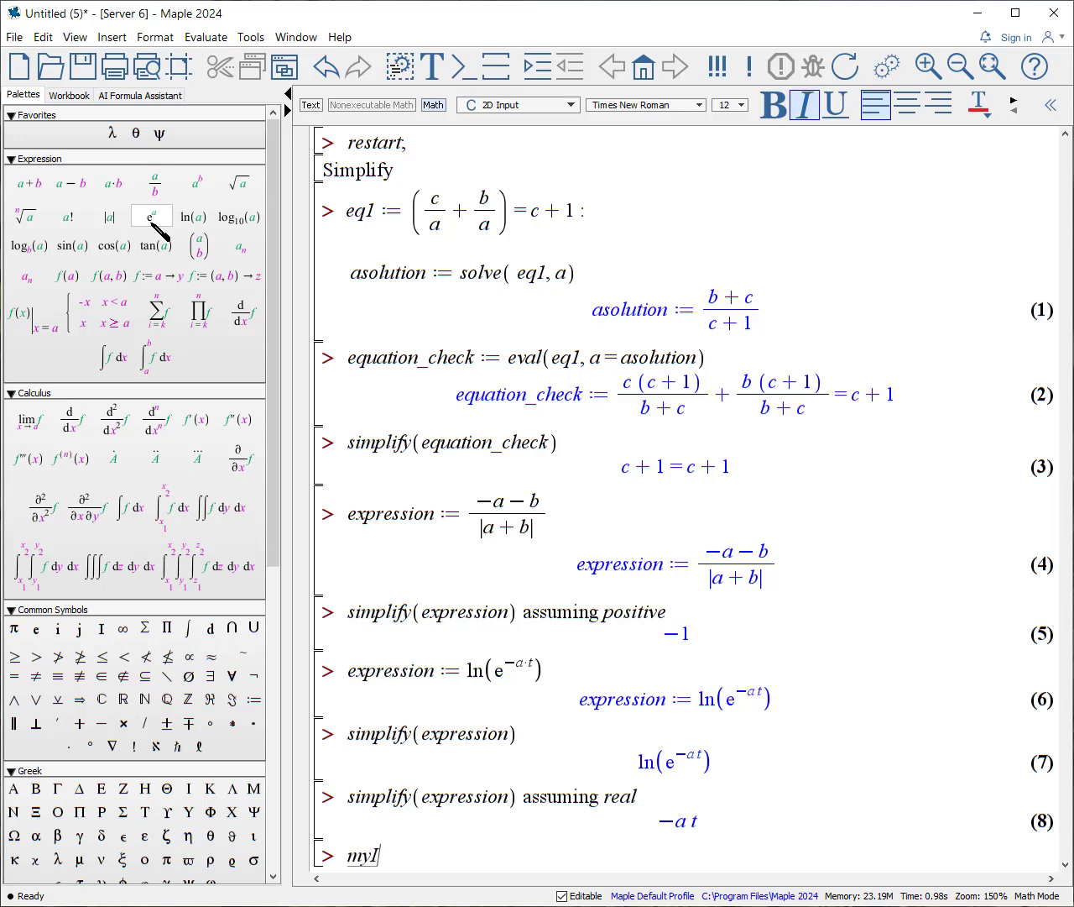
pyautogui.write('nt :=')
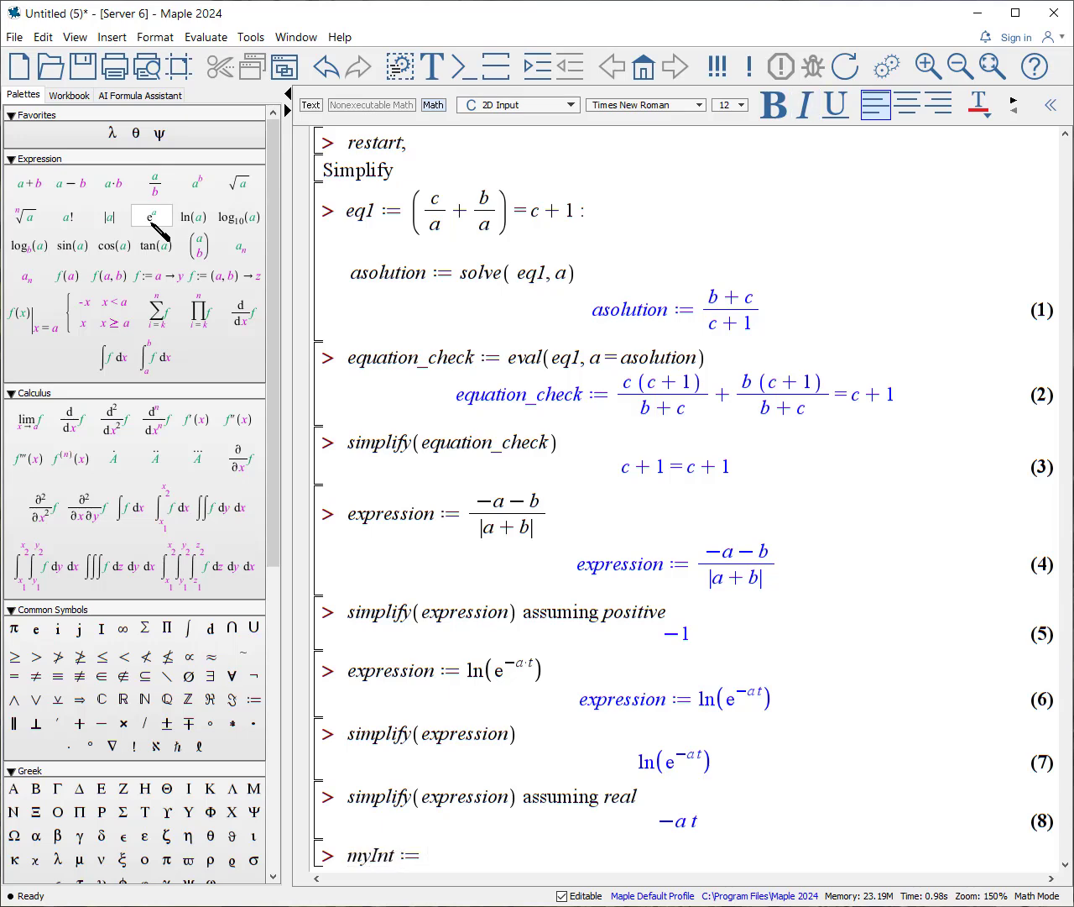
pyautogui.click(153, 359)
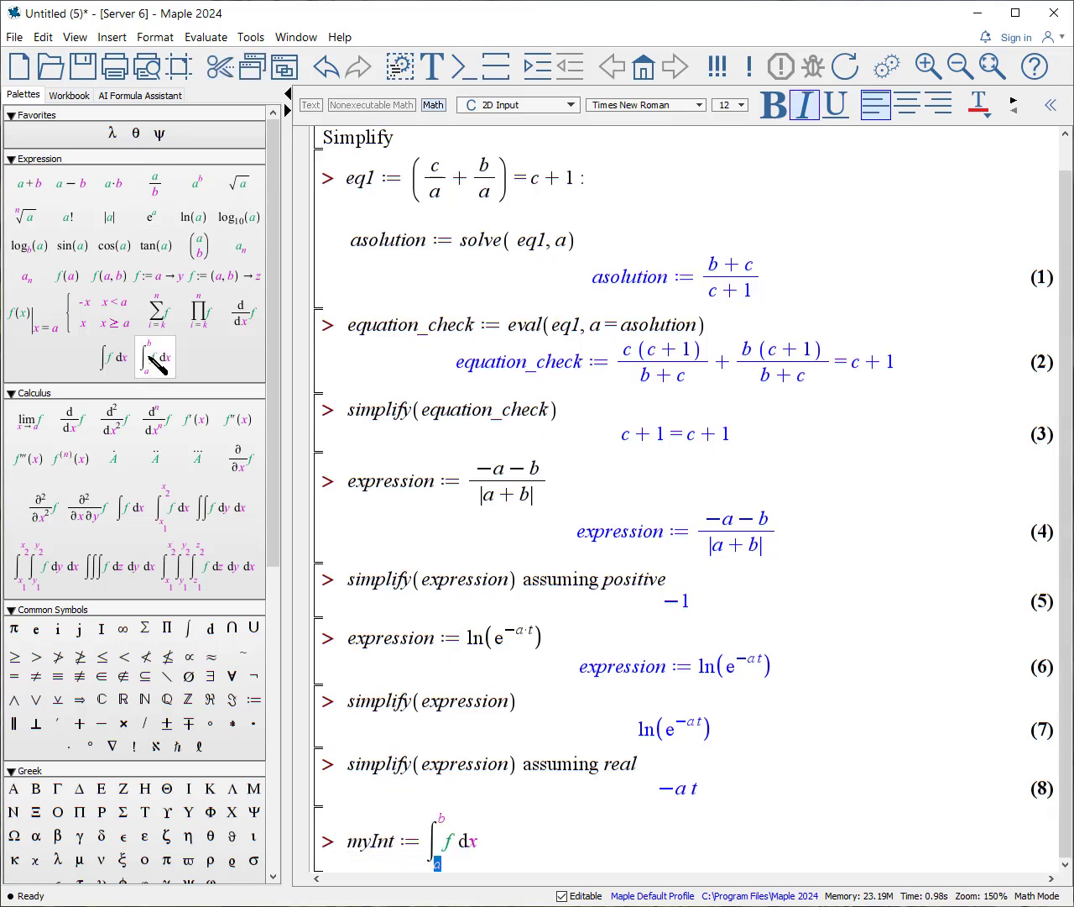
pyautogui.write('0')
pyautogui.press('Tab')
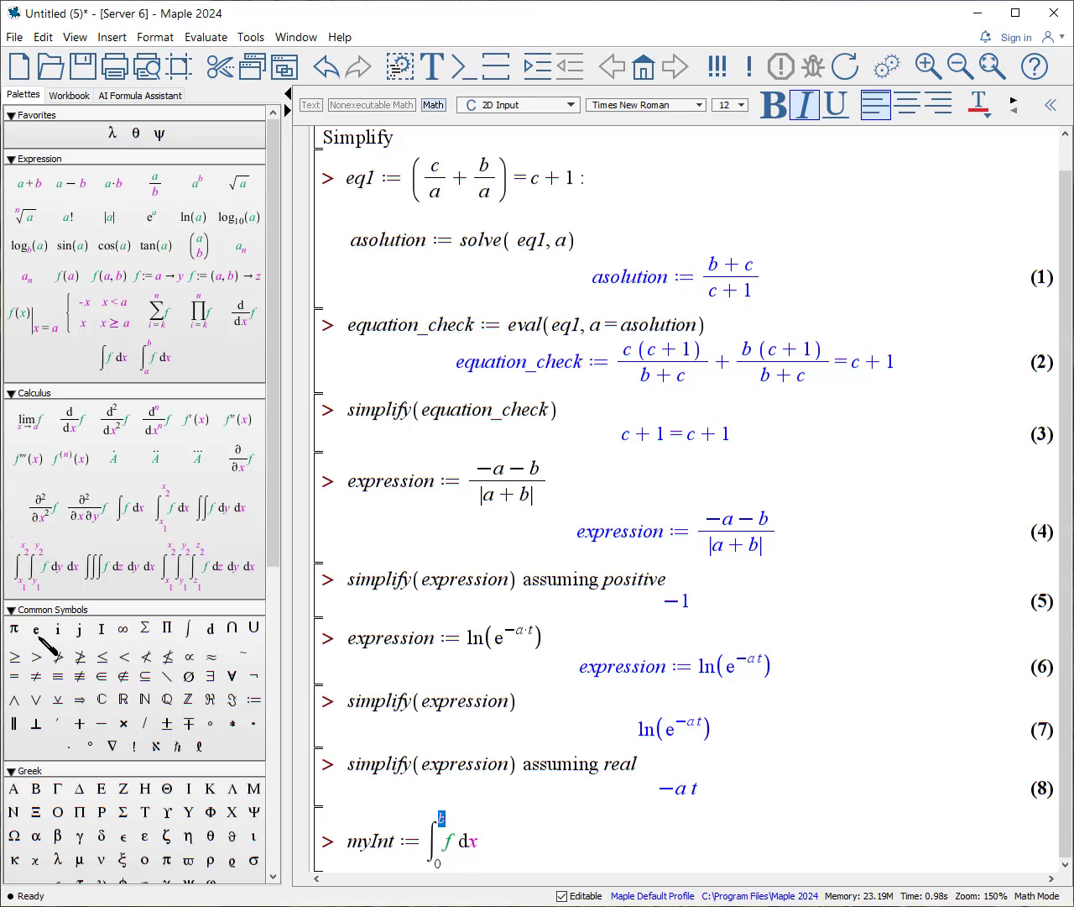
pyautogui.click(123, 632)
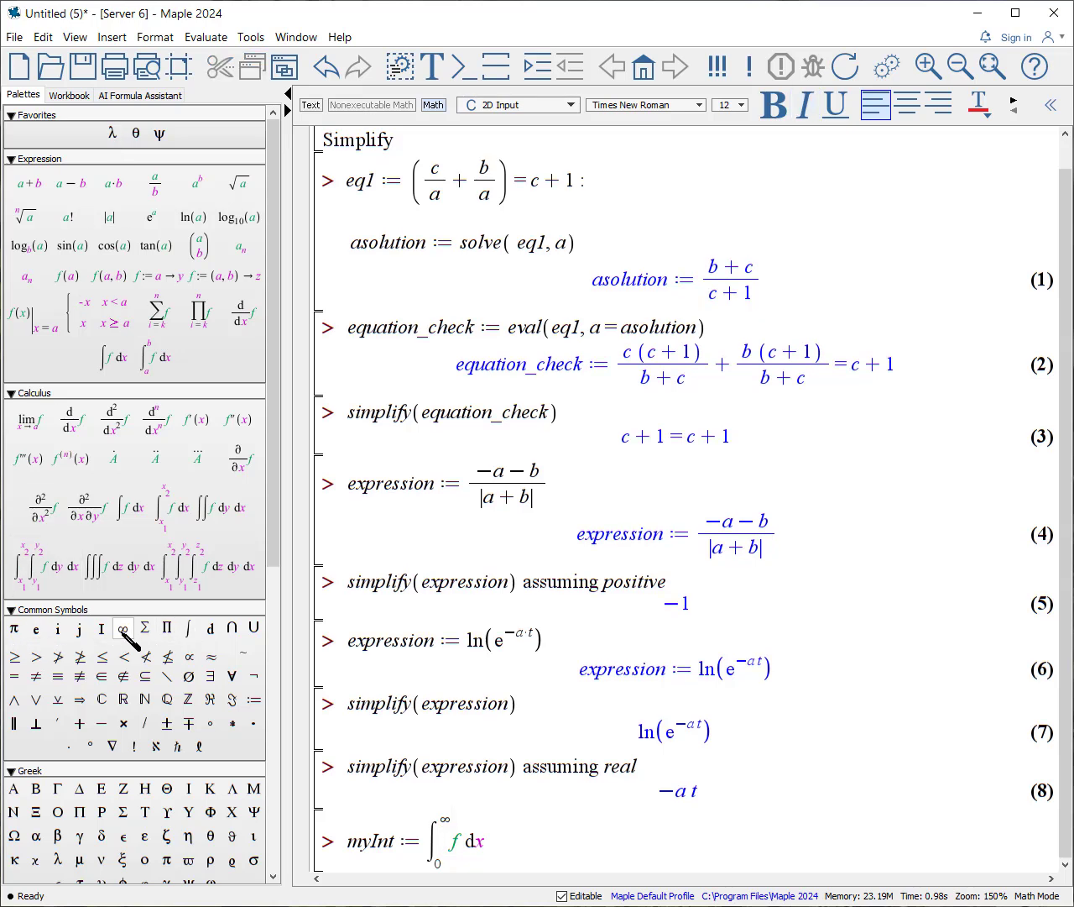
pyautogui.press('Tab')
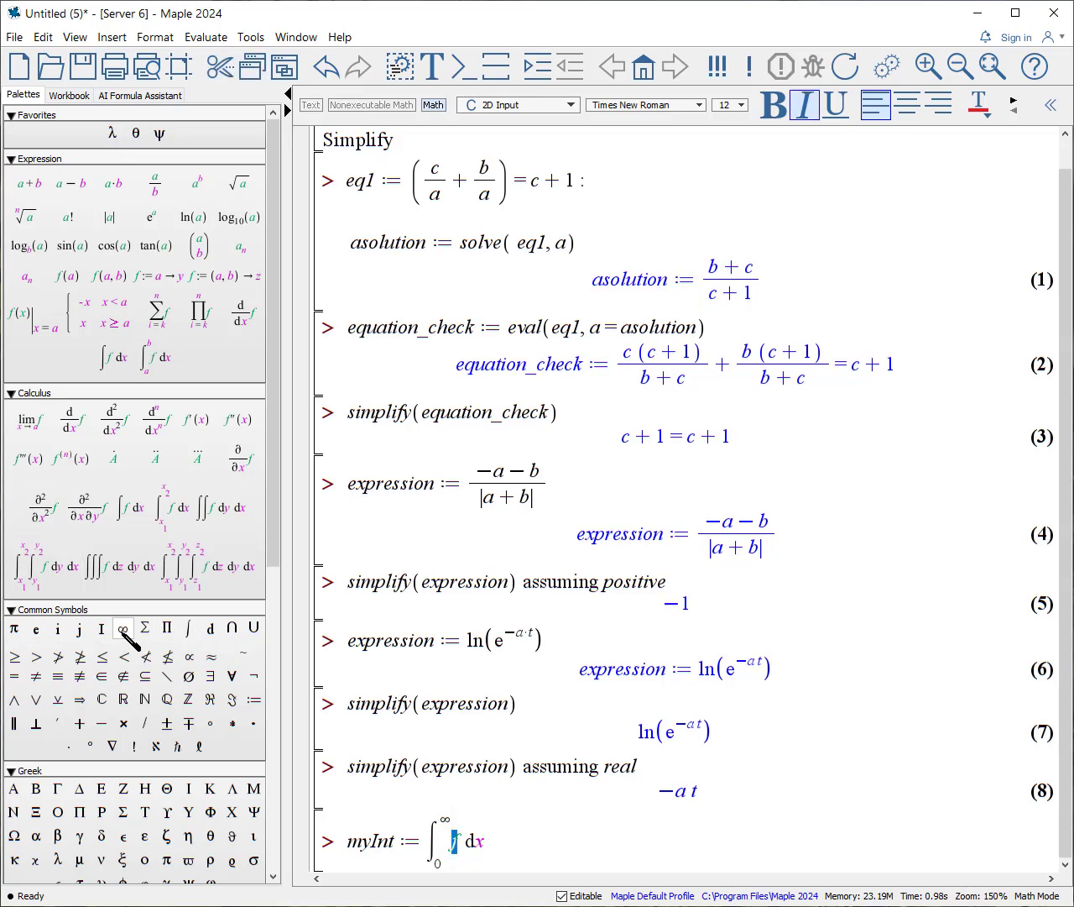
pyautogui.write('x*')
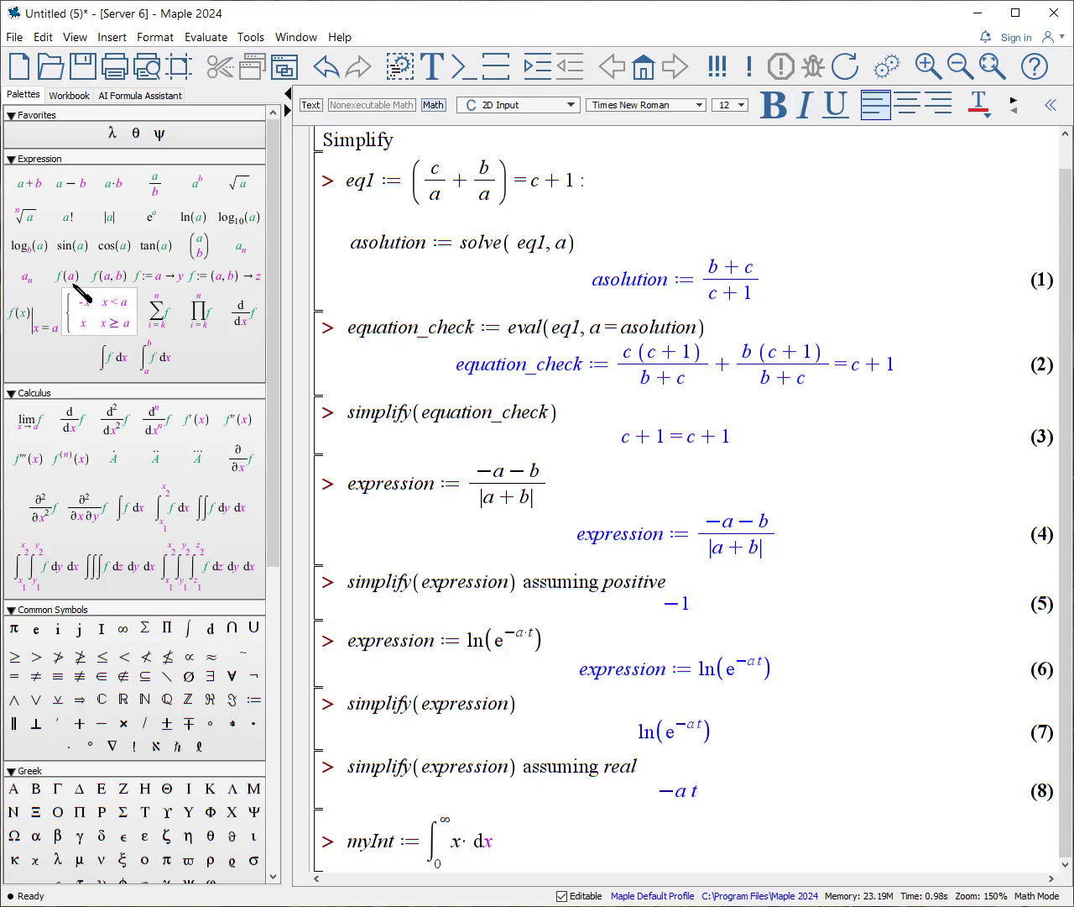
pyautogui.click(151, 216)
pyautogui.write('-')
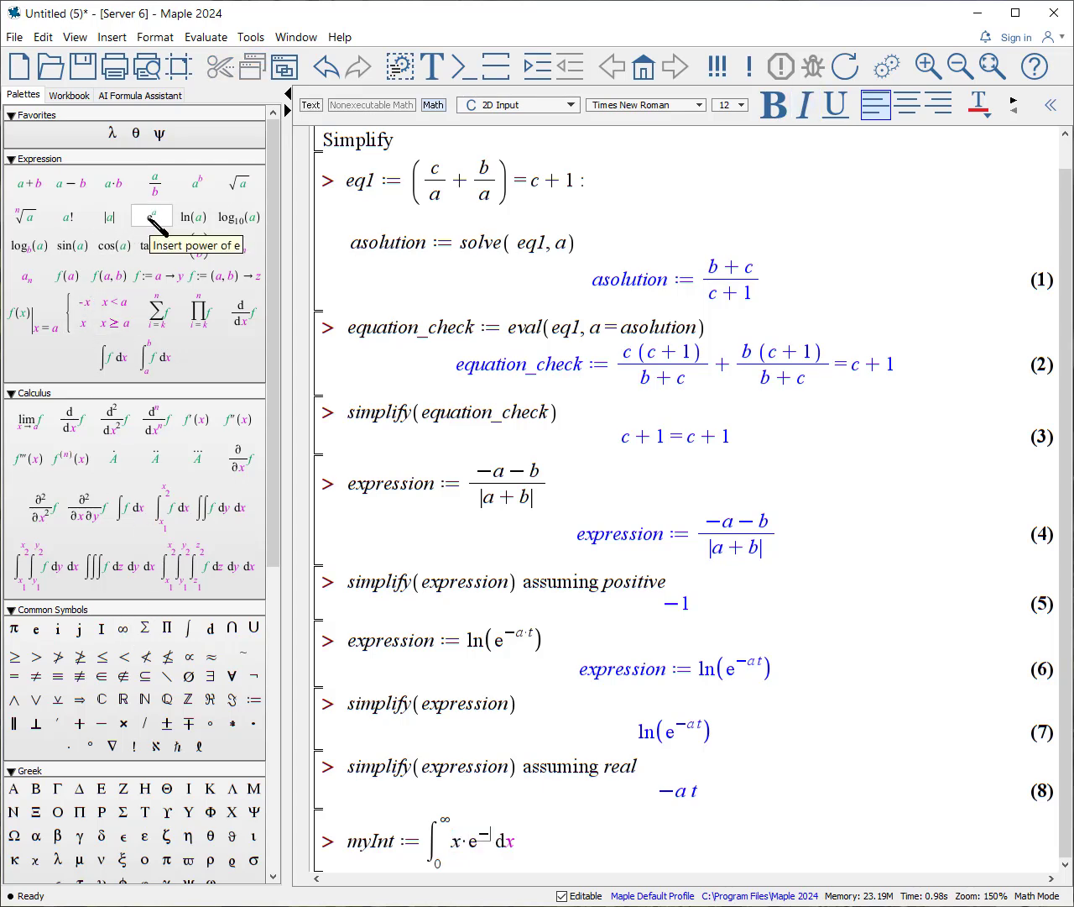
pyautogui.write('a')
pyautogui.write('*x')
pyautogui.press('Tab')
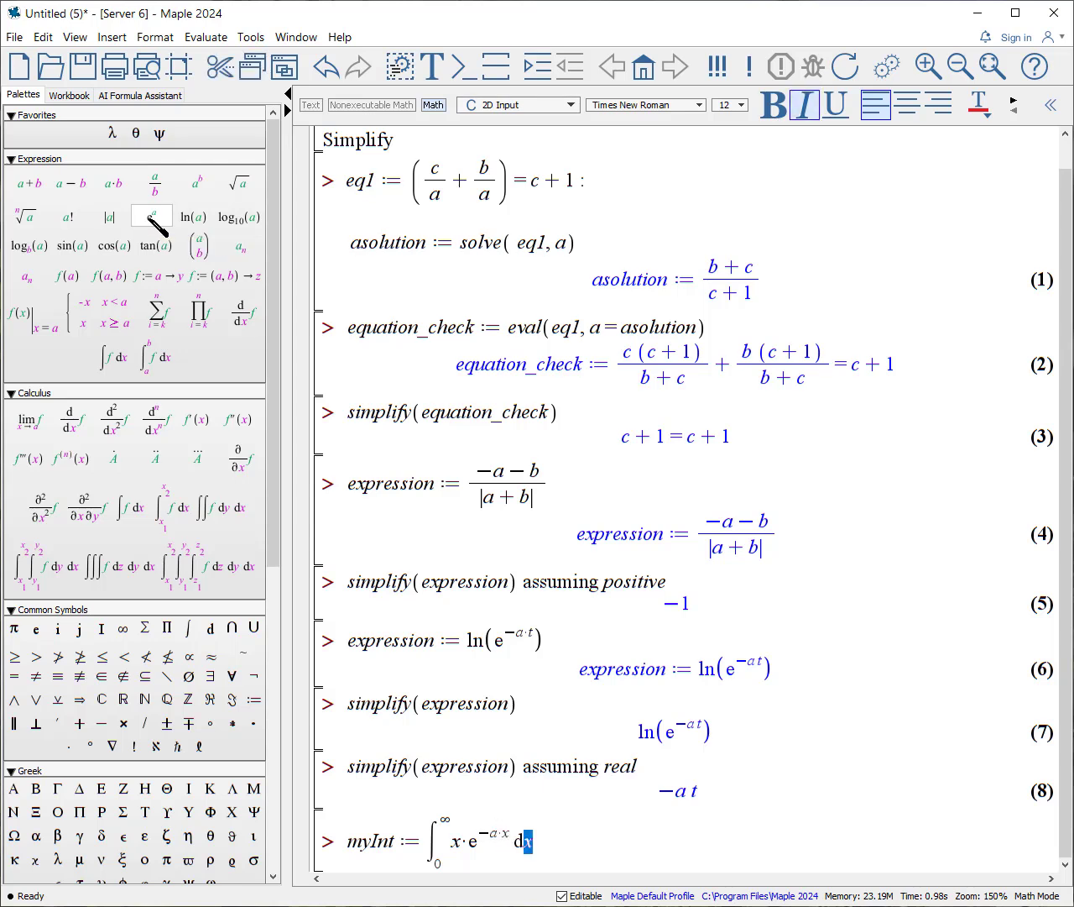
pyautogui.write('x')
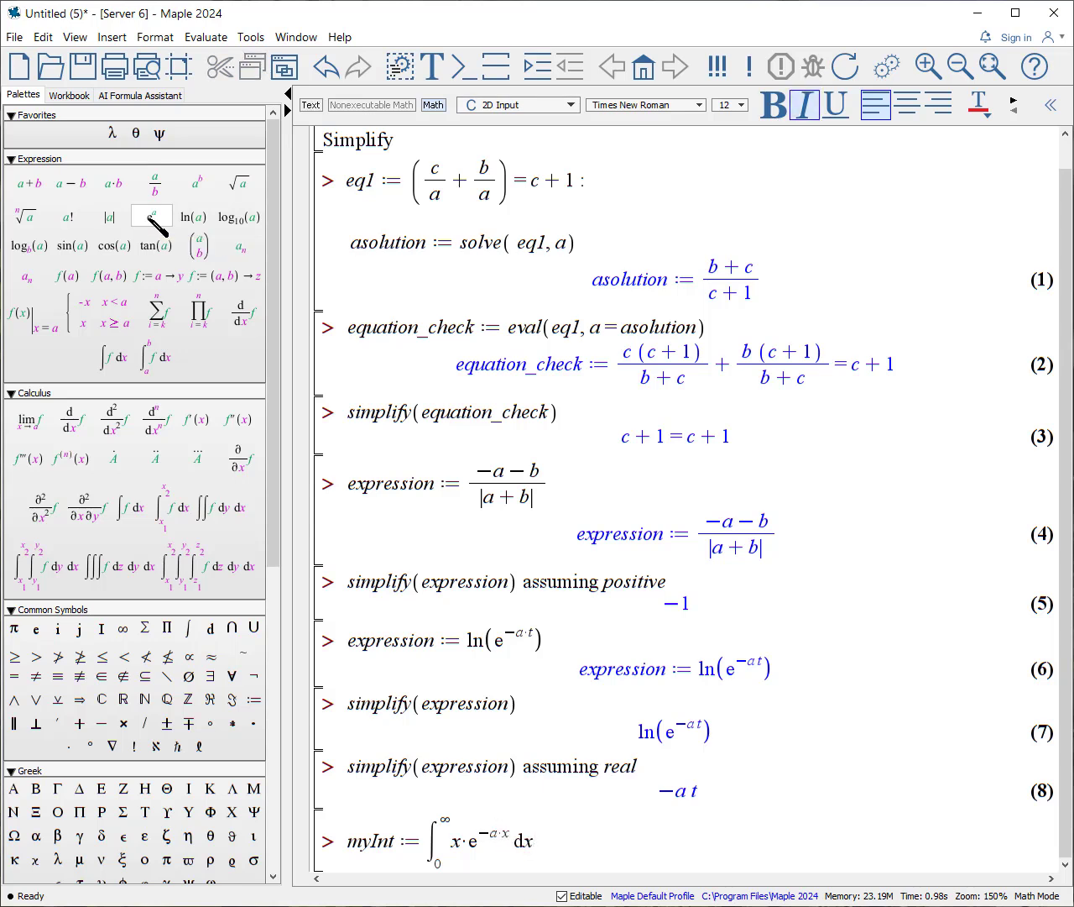
pyautogui.press('Return')
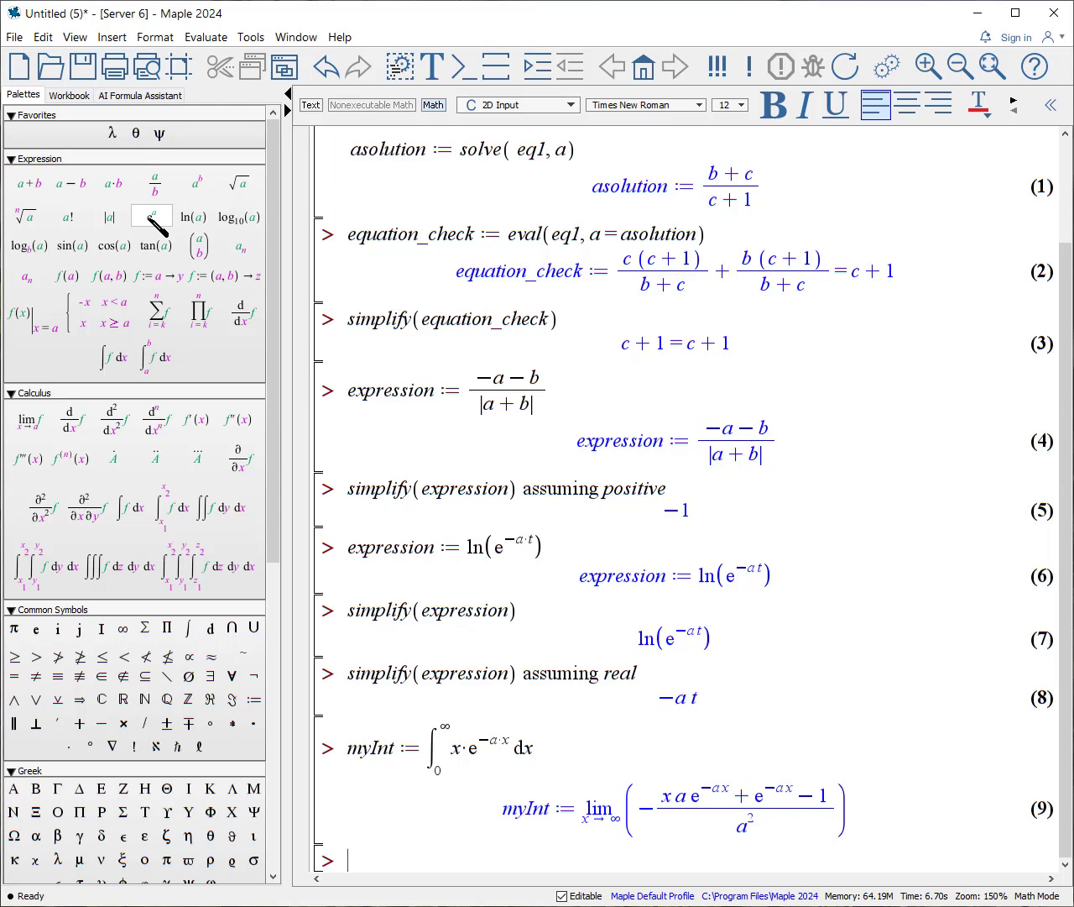
# Step: Write simplify(myInt) assuming a > 0 on the new input line
pyautogui.write('simpli')
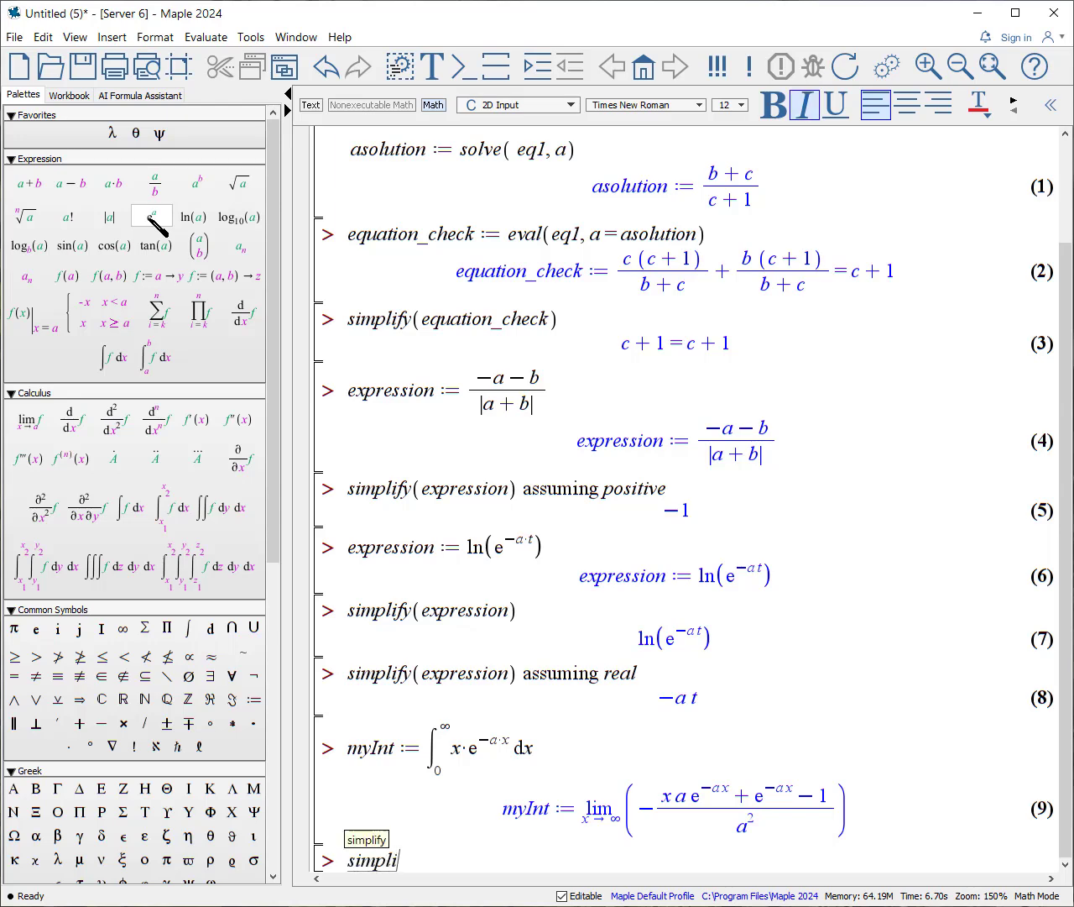
pyautogui.write('fy(My')
pyautogui.press('BackSpace')
pyautogui.press('BackSpace')
pyautogui.write('myInt) assuming')
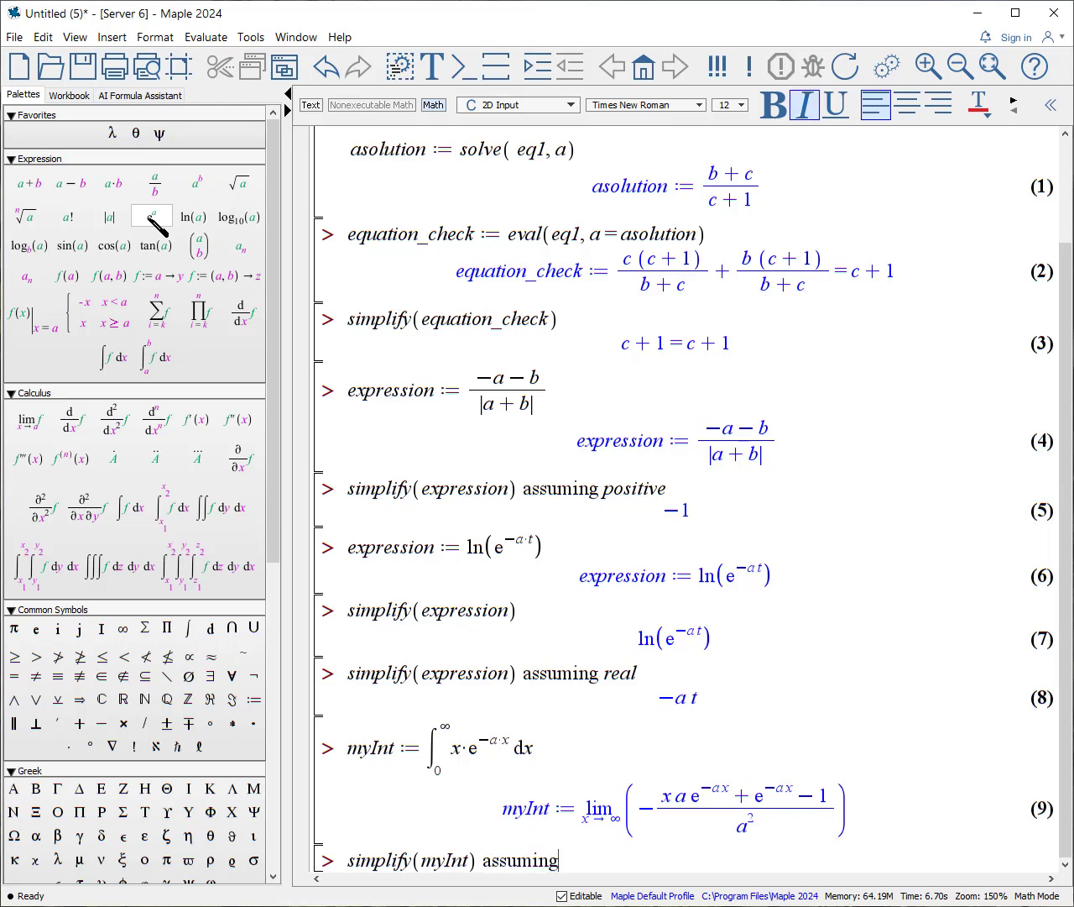
pyautogui.write(' a > 0')
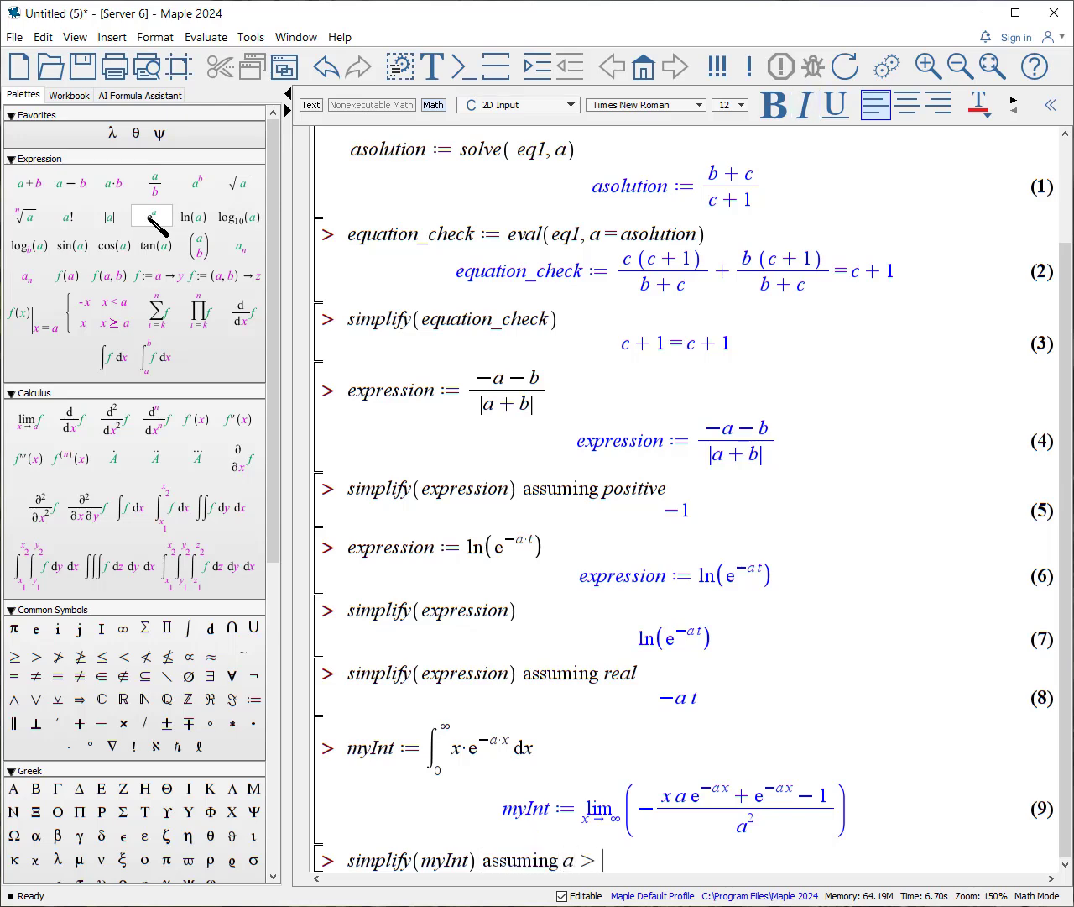